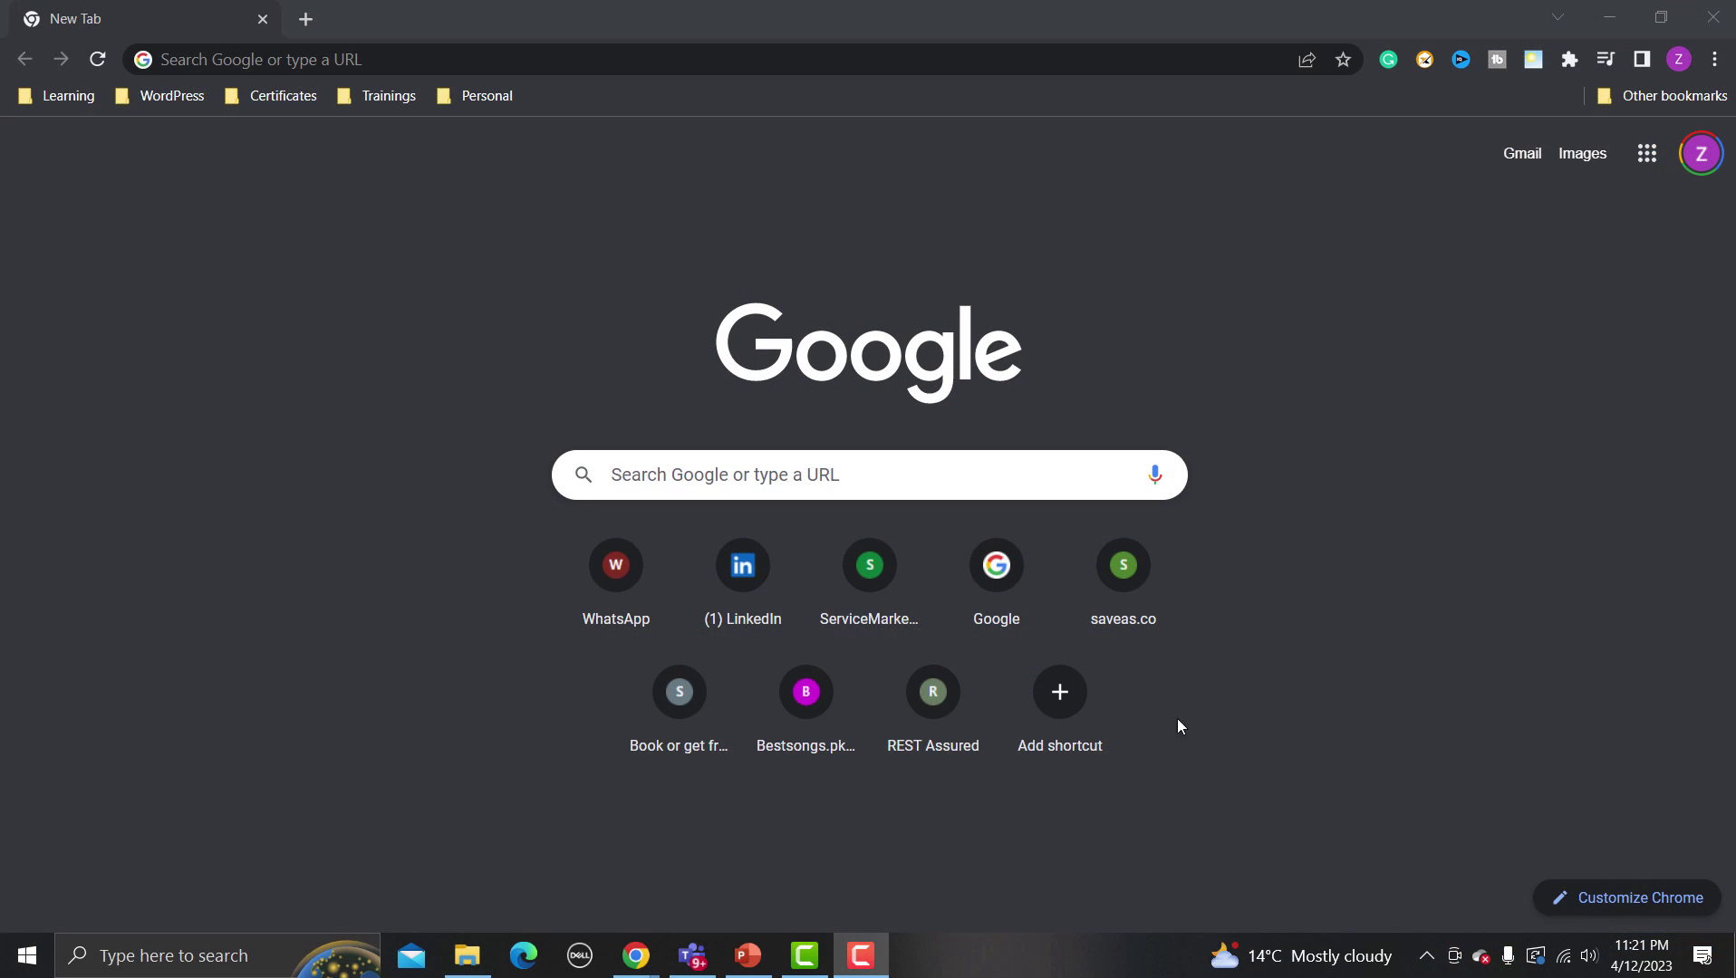
Step: Search the web for "selectorshub" and open the TestCase Studio page on the selectorshub.com site
click(785, 483)
text(selectorshub)
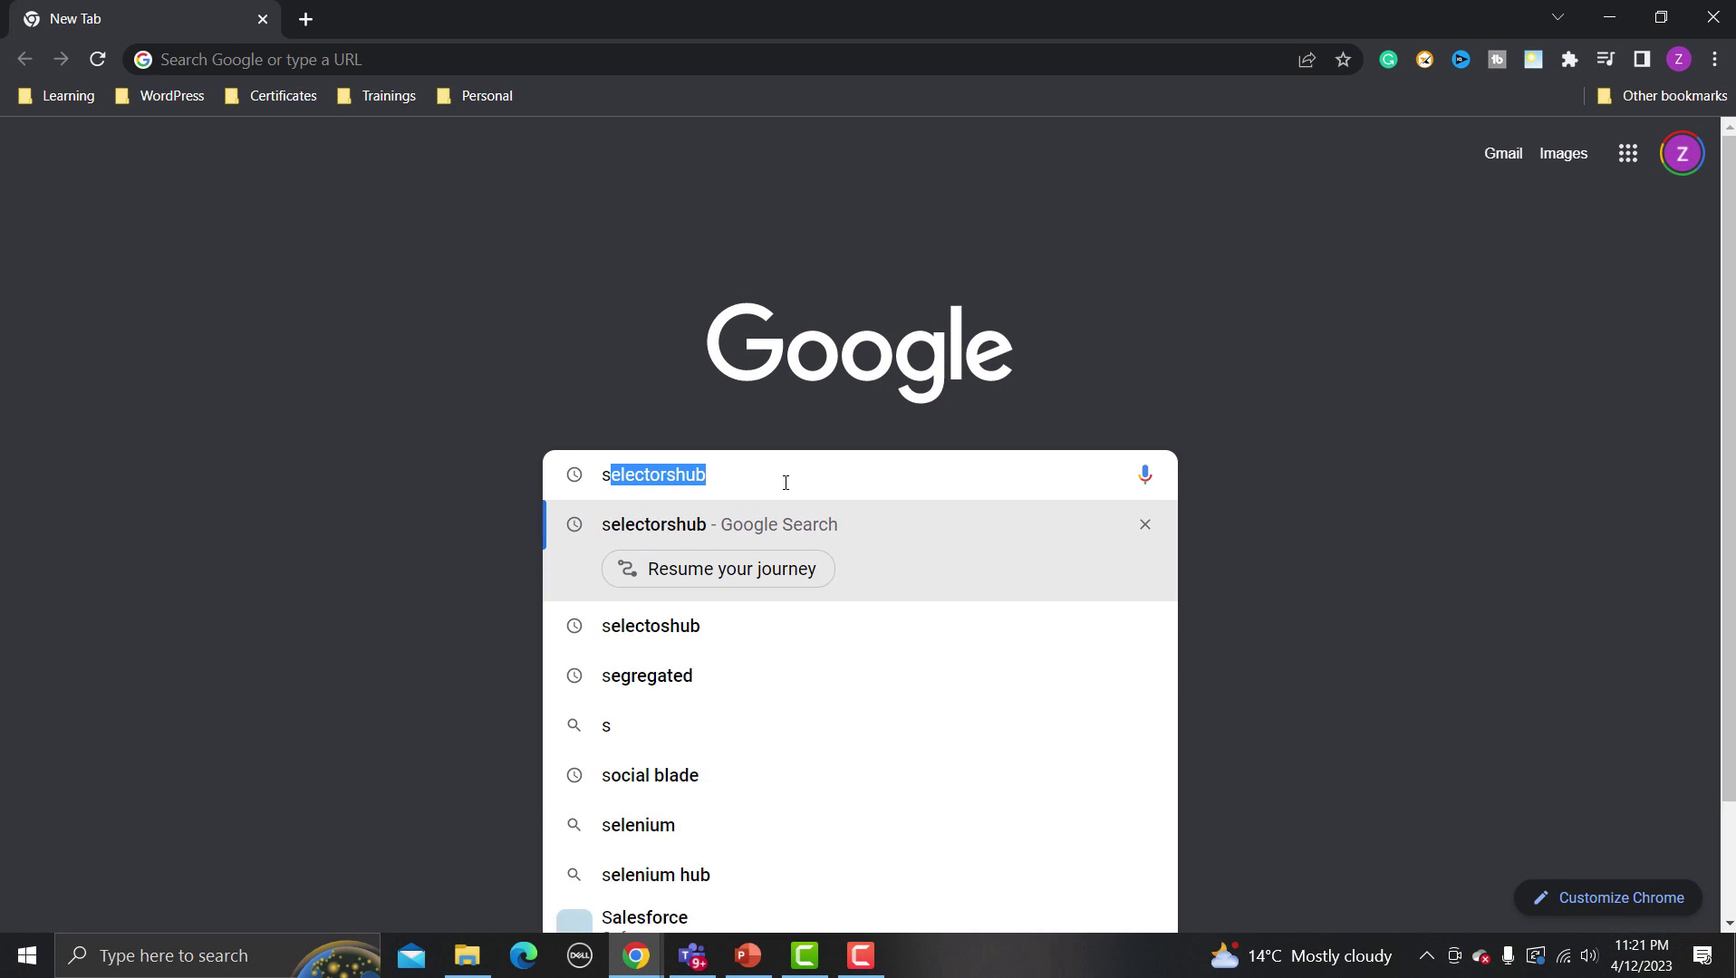
key(Return)
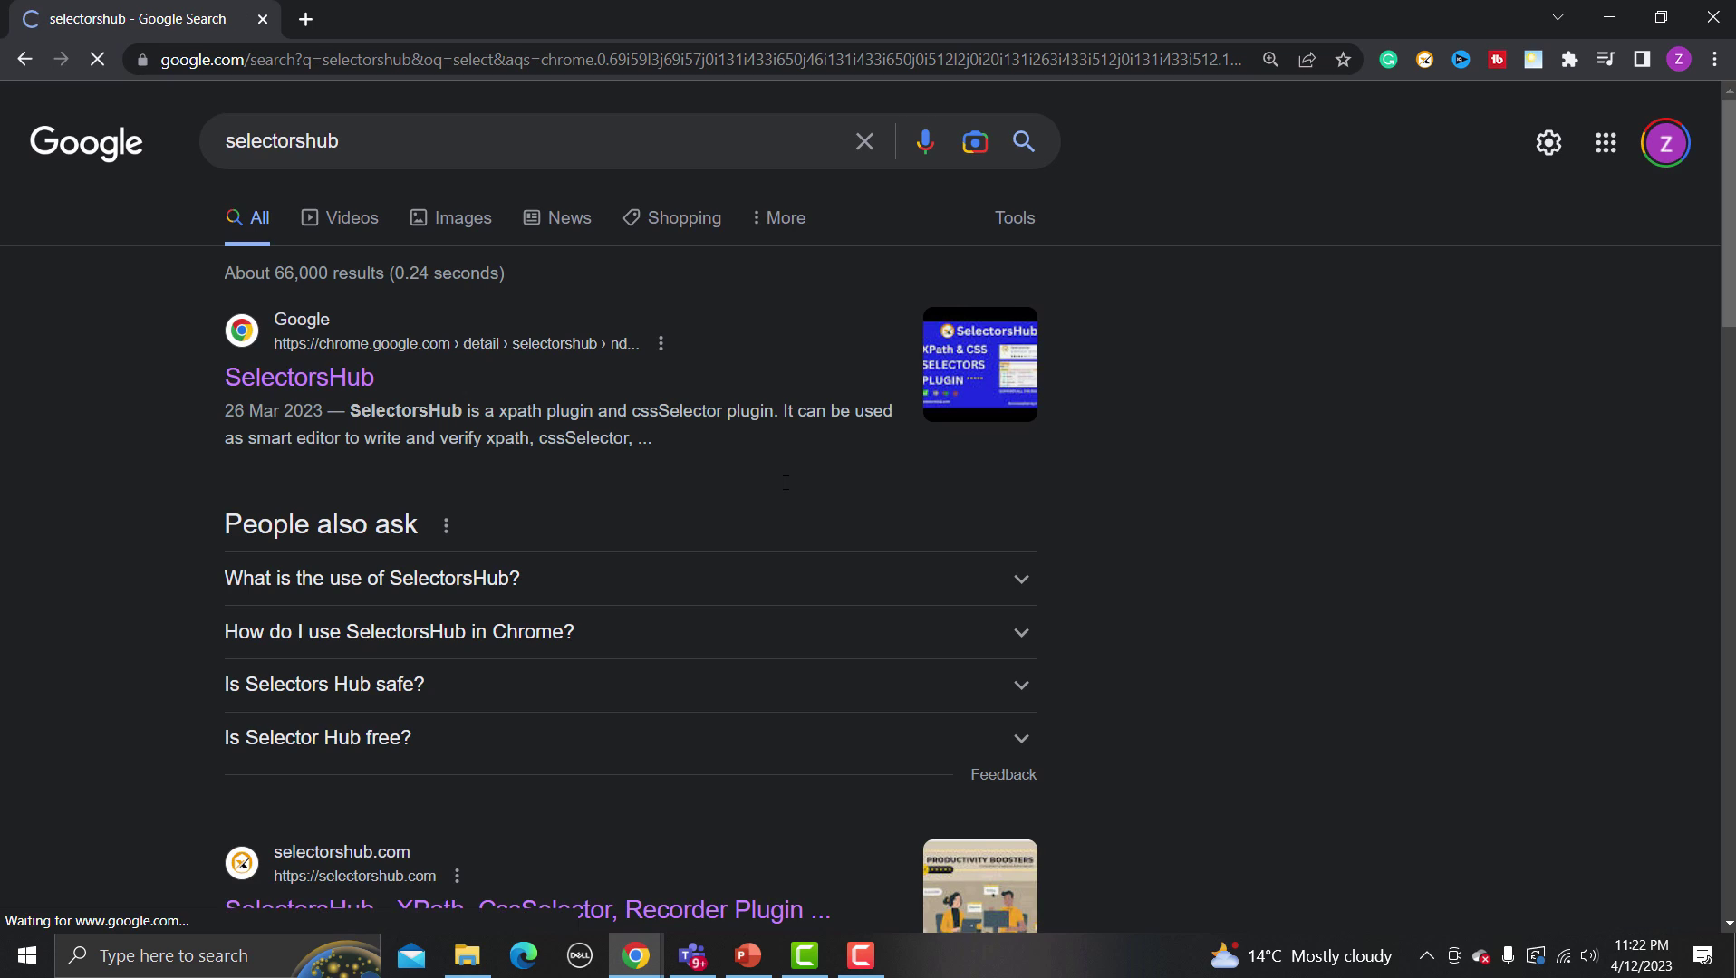
scroll(765, 453, down, 5)
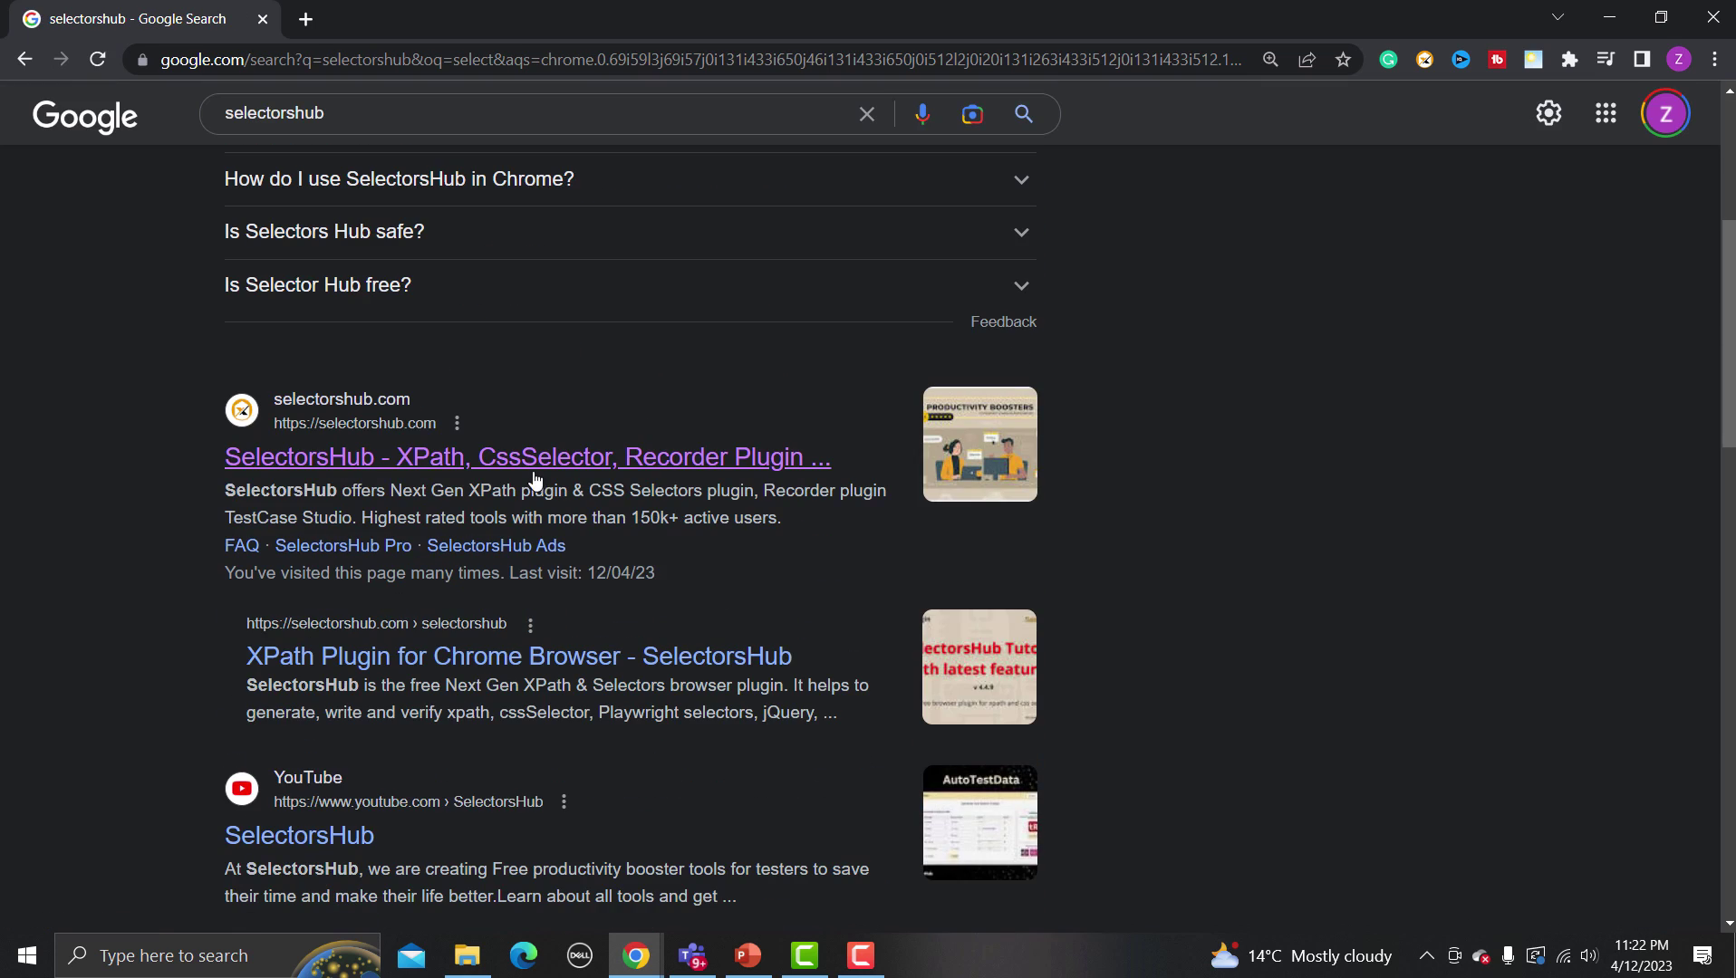
click(531, 460)
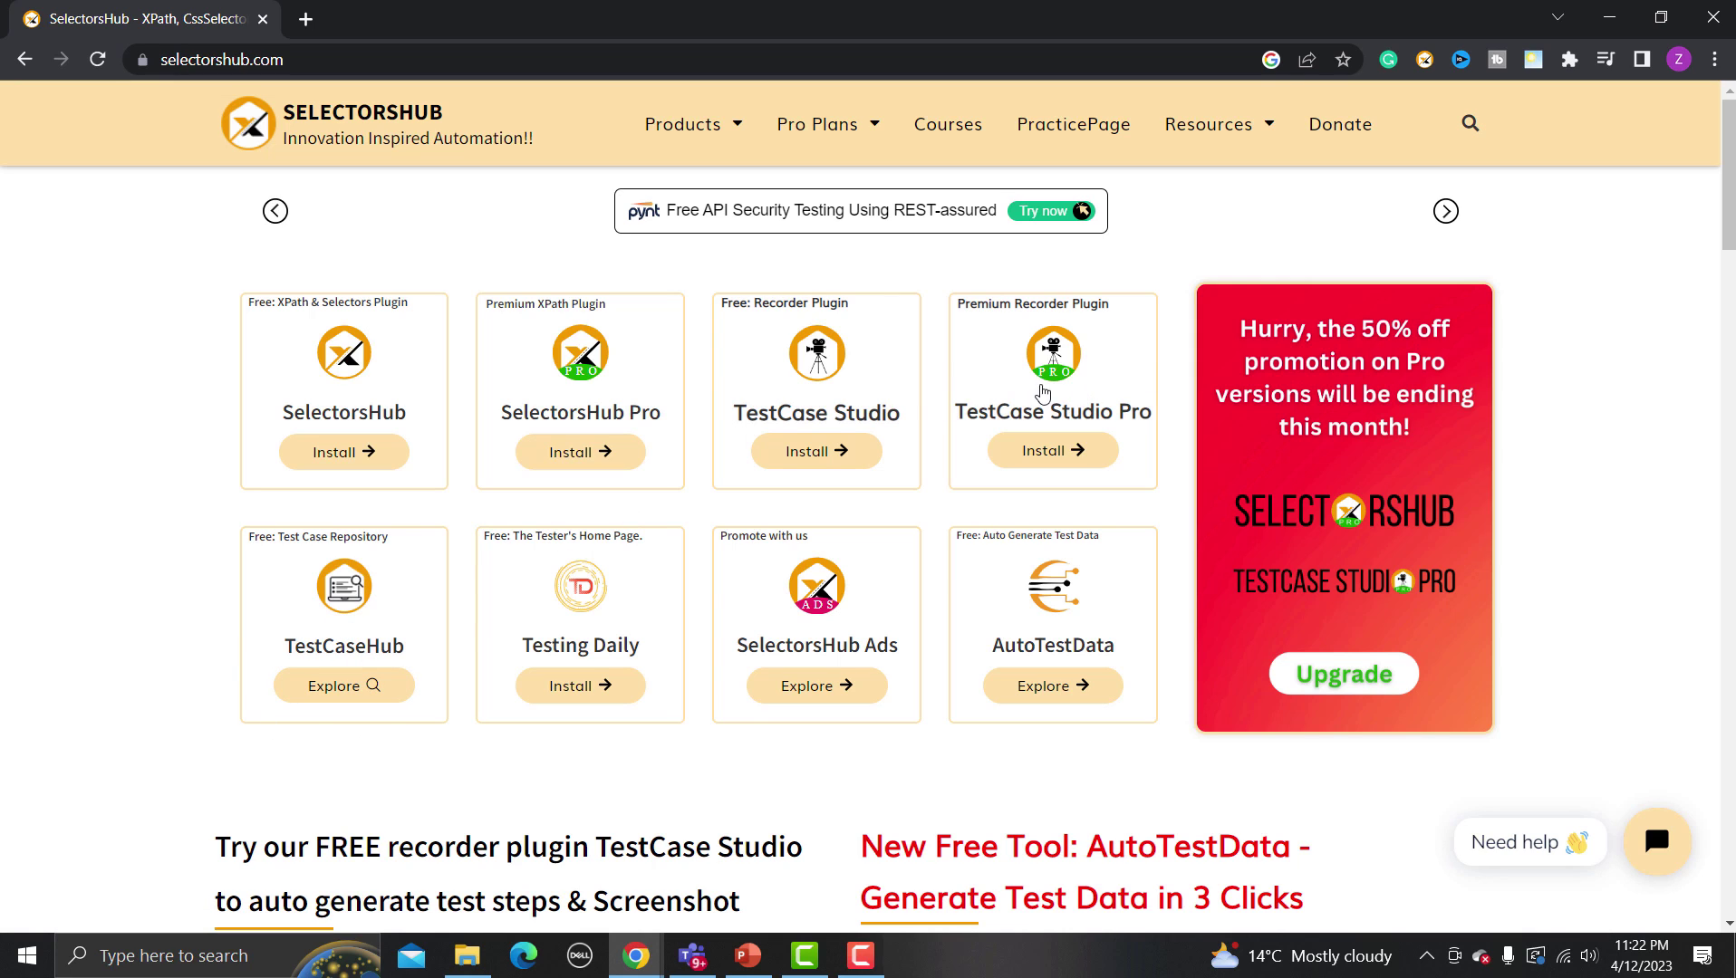
click(816, 389)
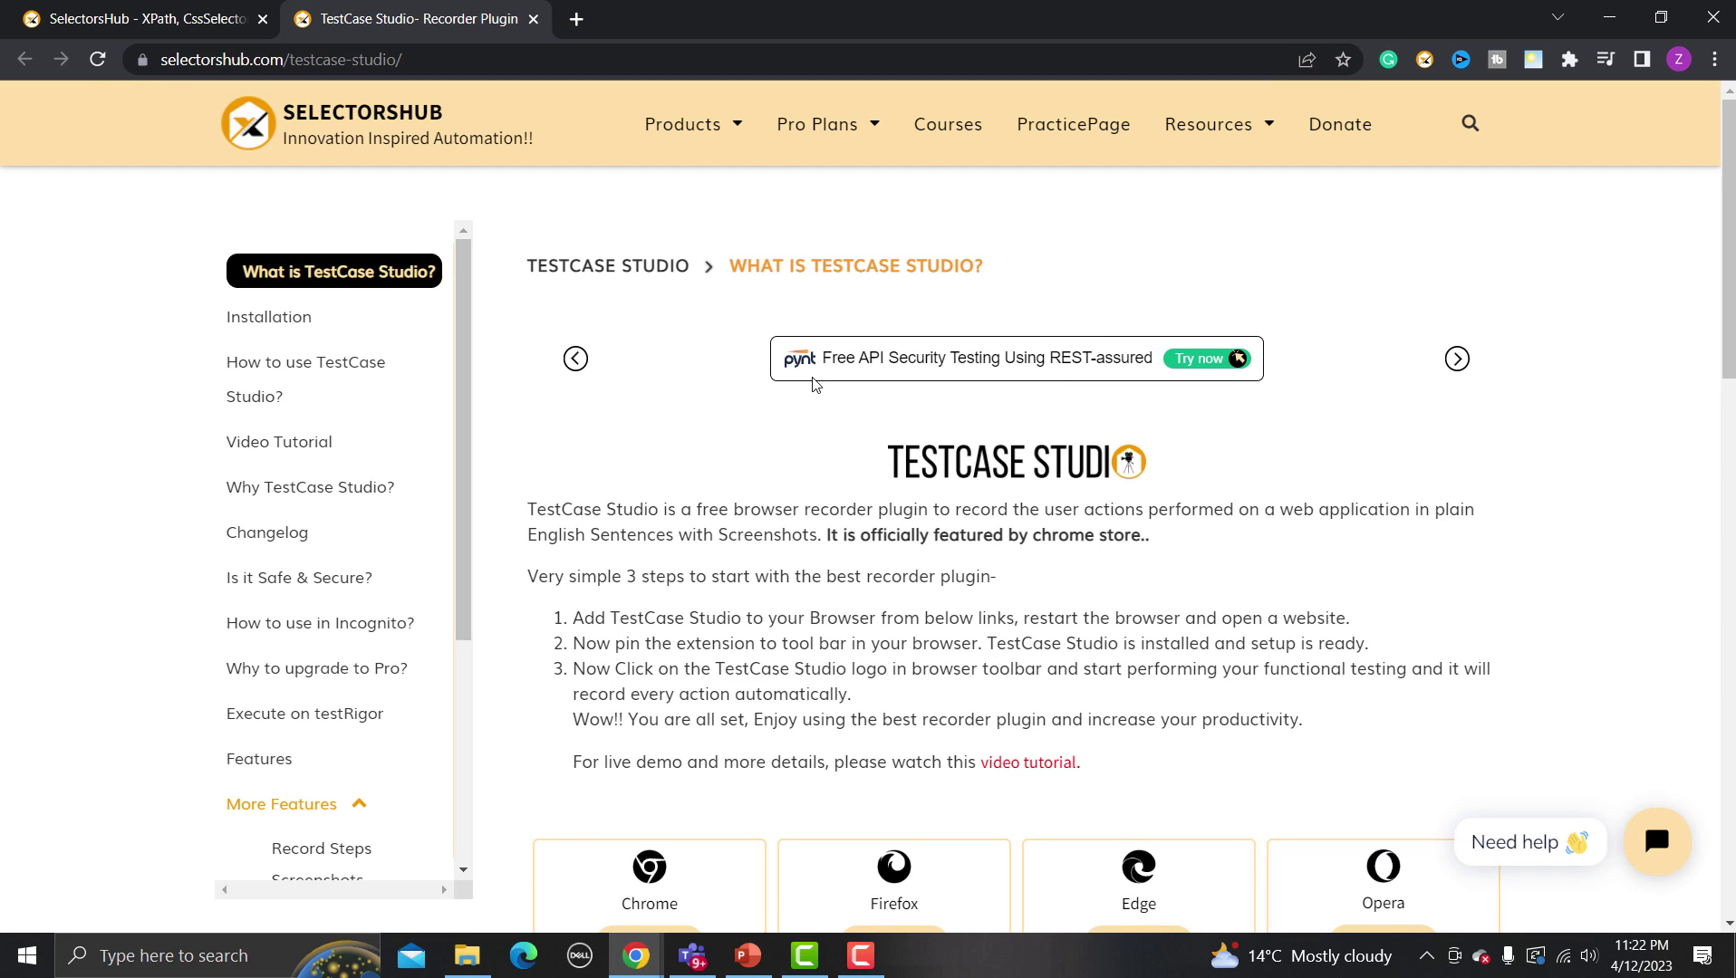
Step: Examine the TestCase Studio page's setup instructions, browser install options, feature description and tutorial video section
scroll(813, 384, down, 5)
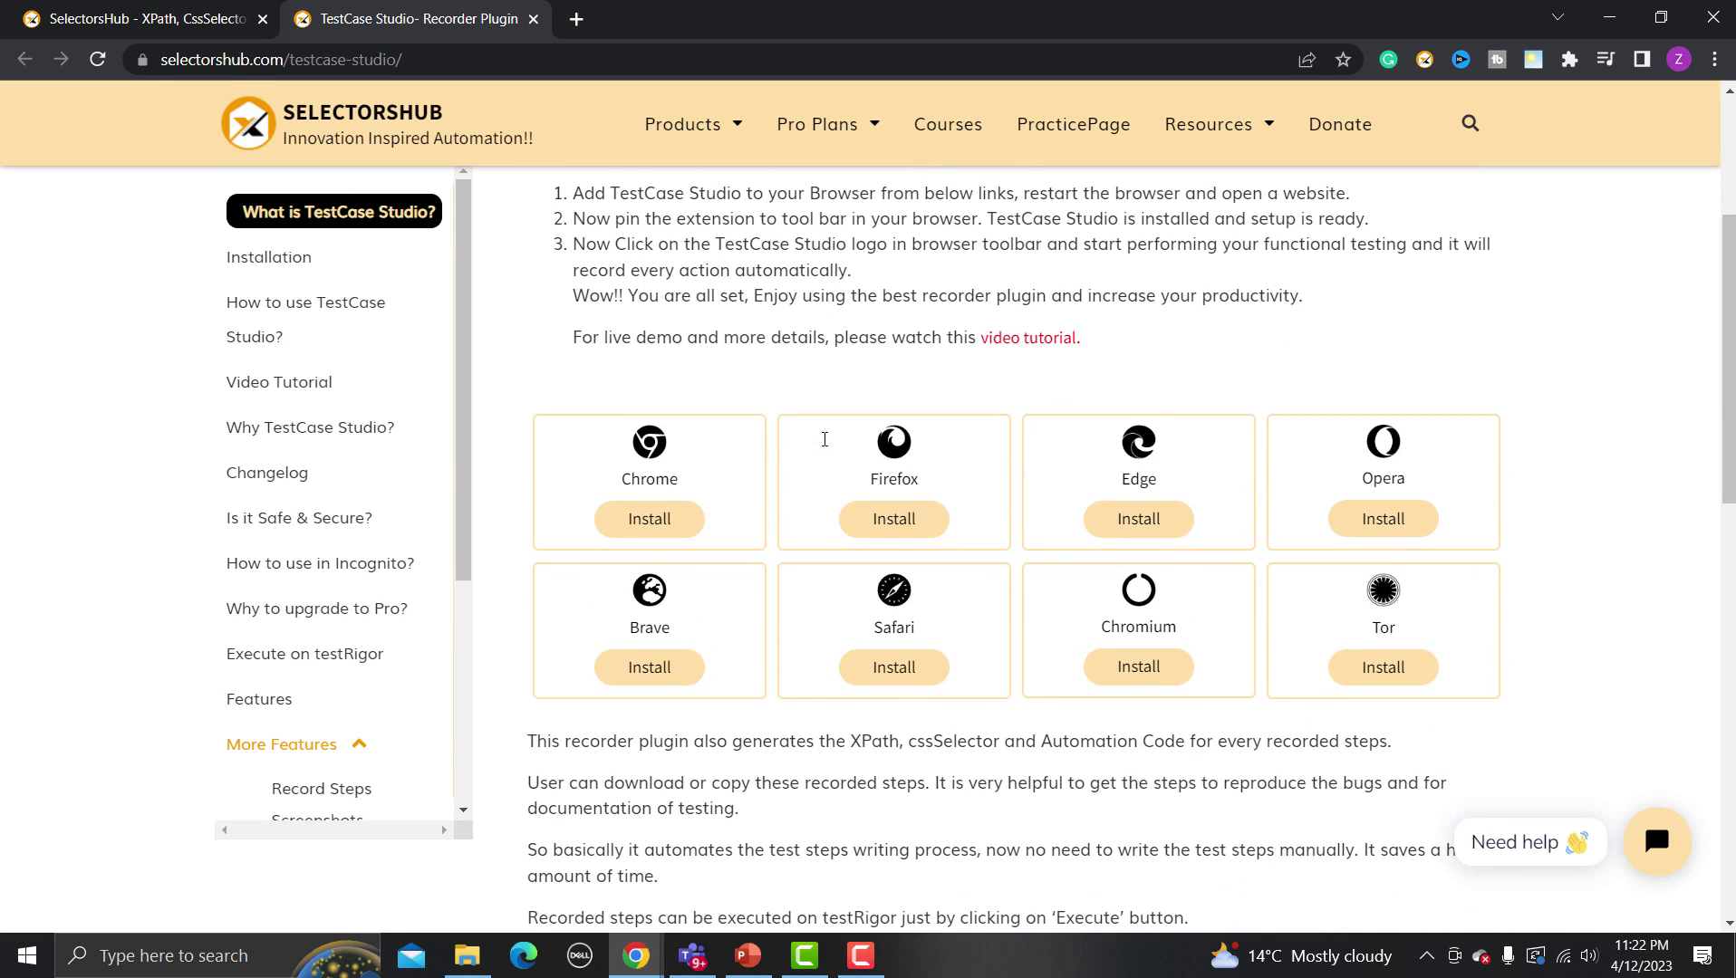
scroll(825, 439, up, 3)
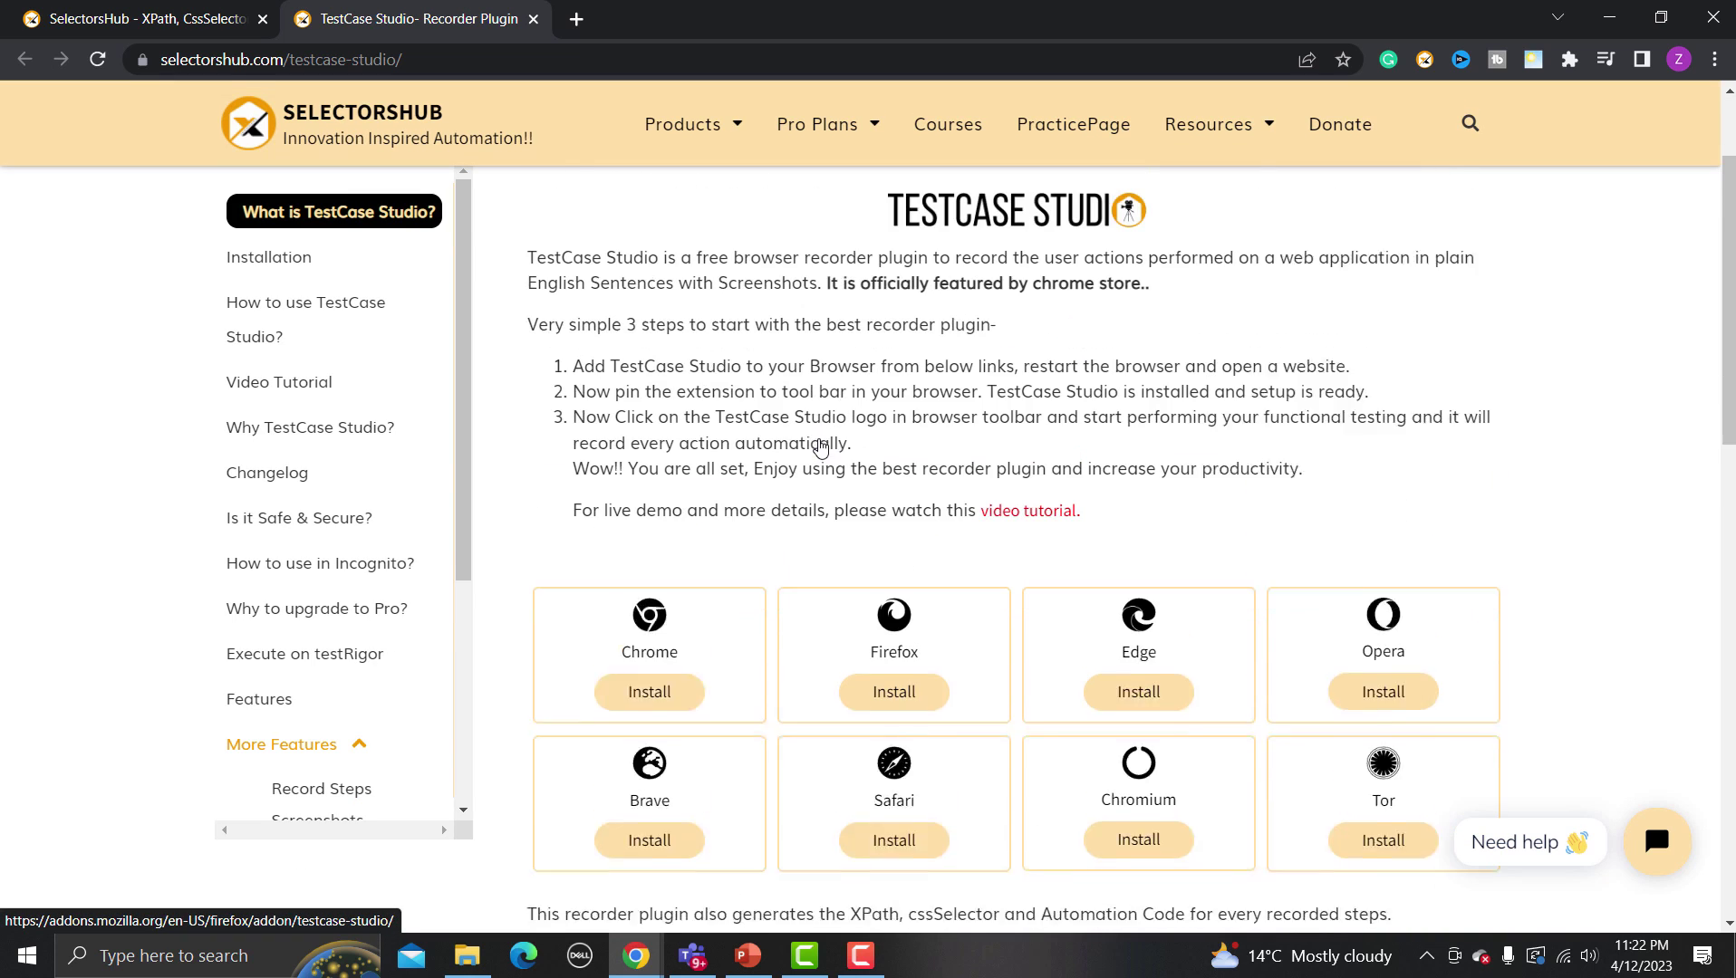
scroll(820, 439, up, 3)
scroll(820, 440, down, 12)
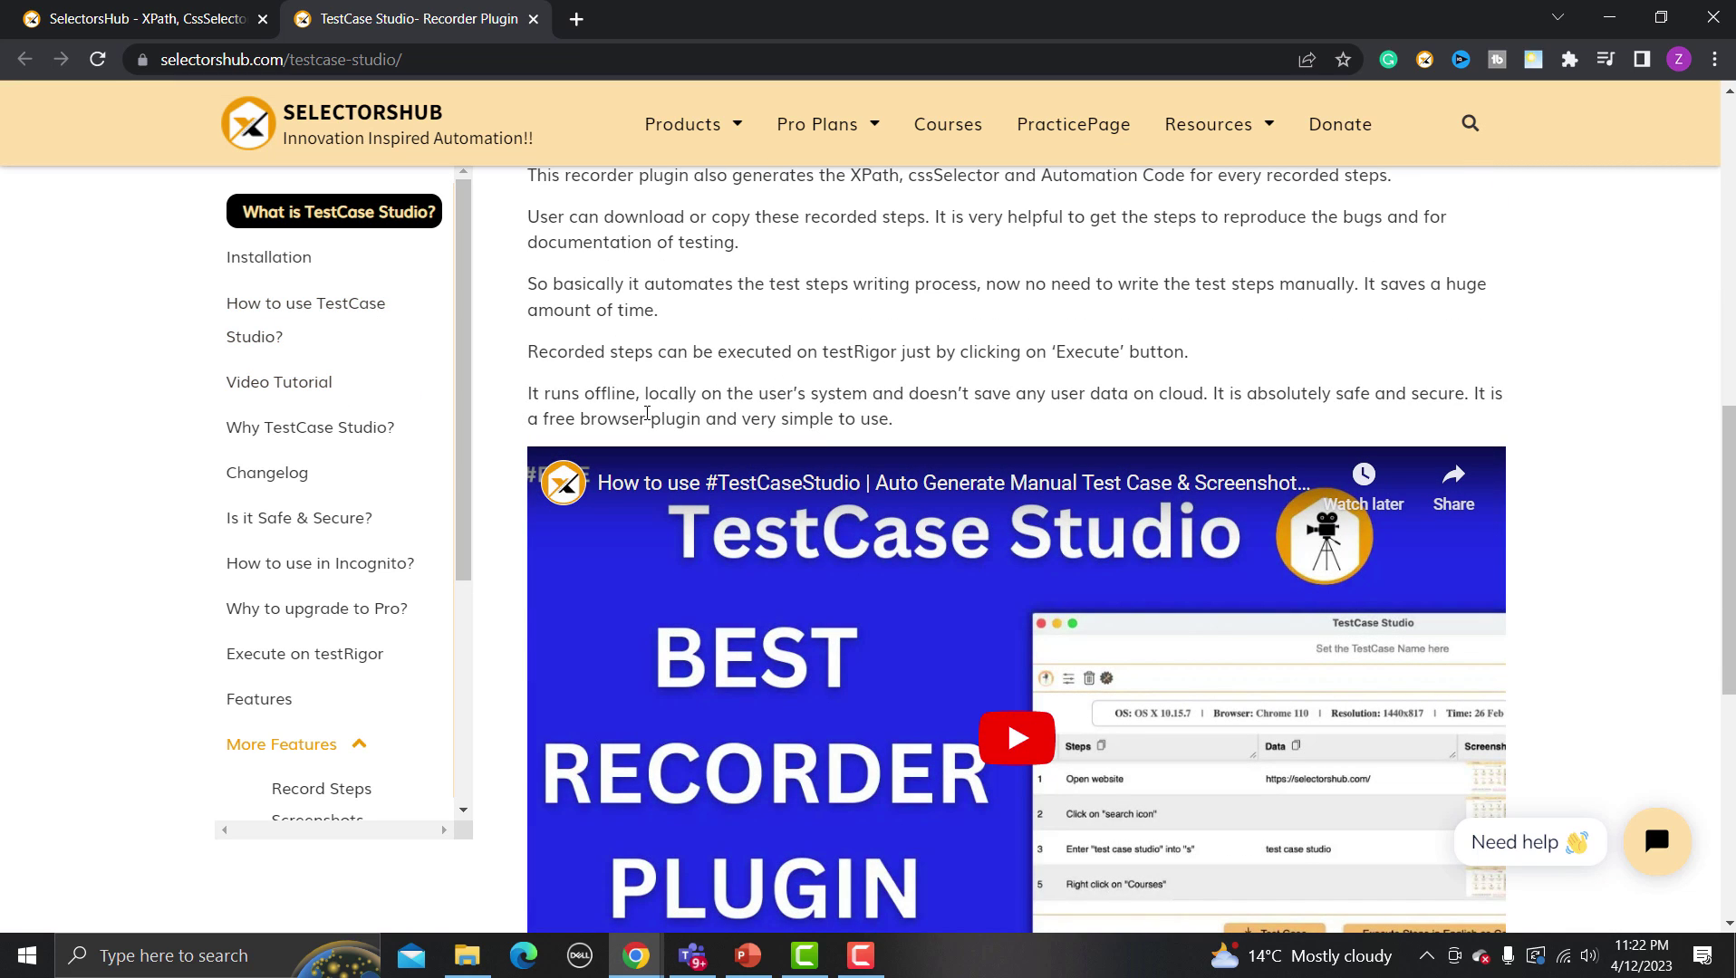
scroll(646, 414, down, 1)
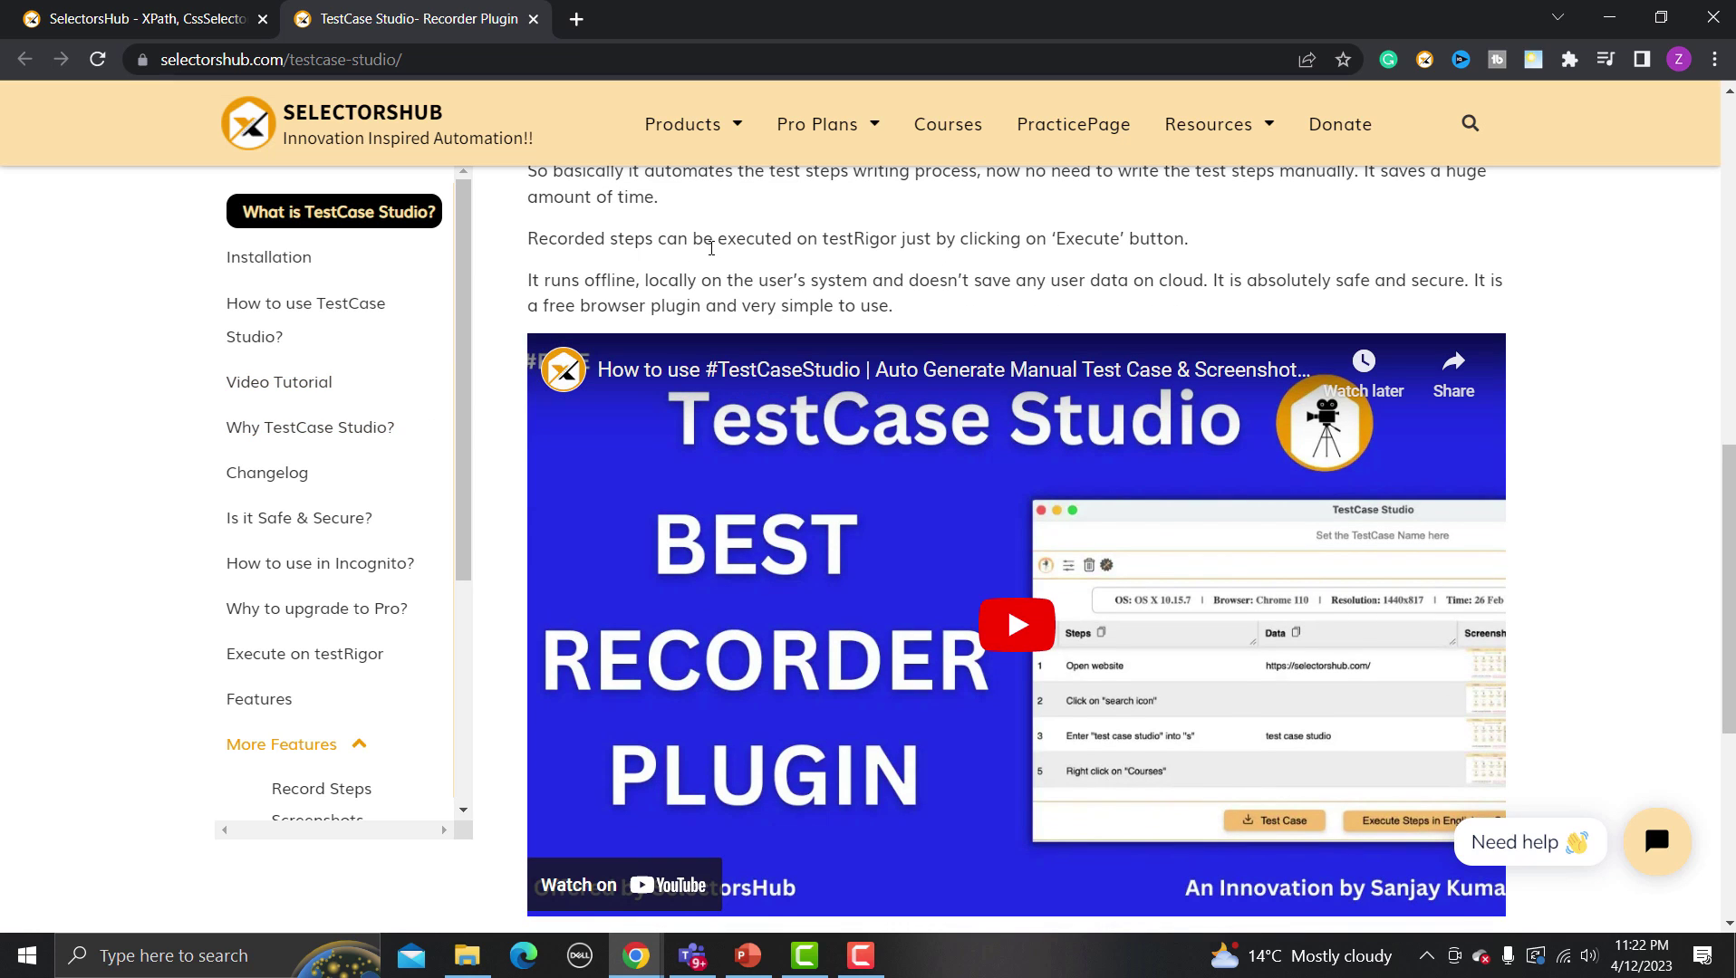
scroll(986, 430, down, 4)
scroll(987, 430, up, 3)
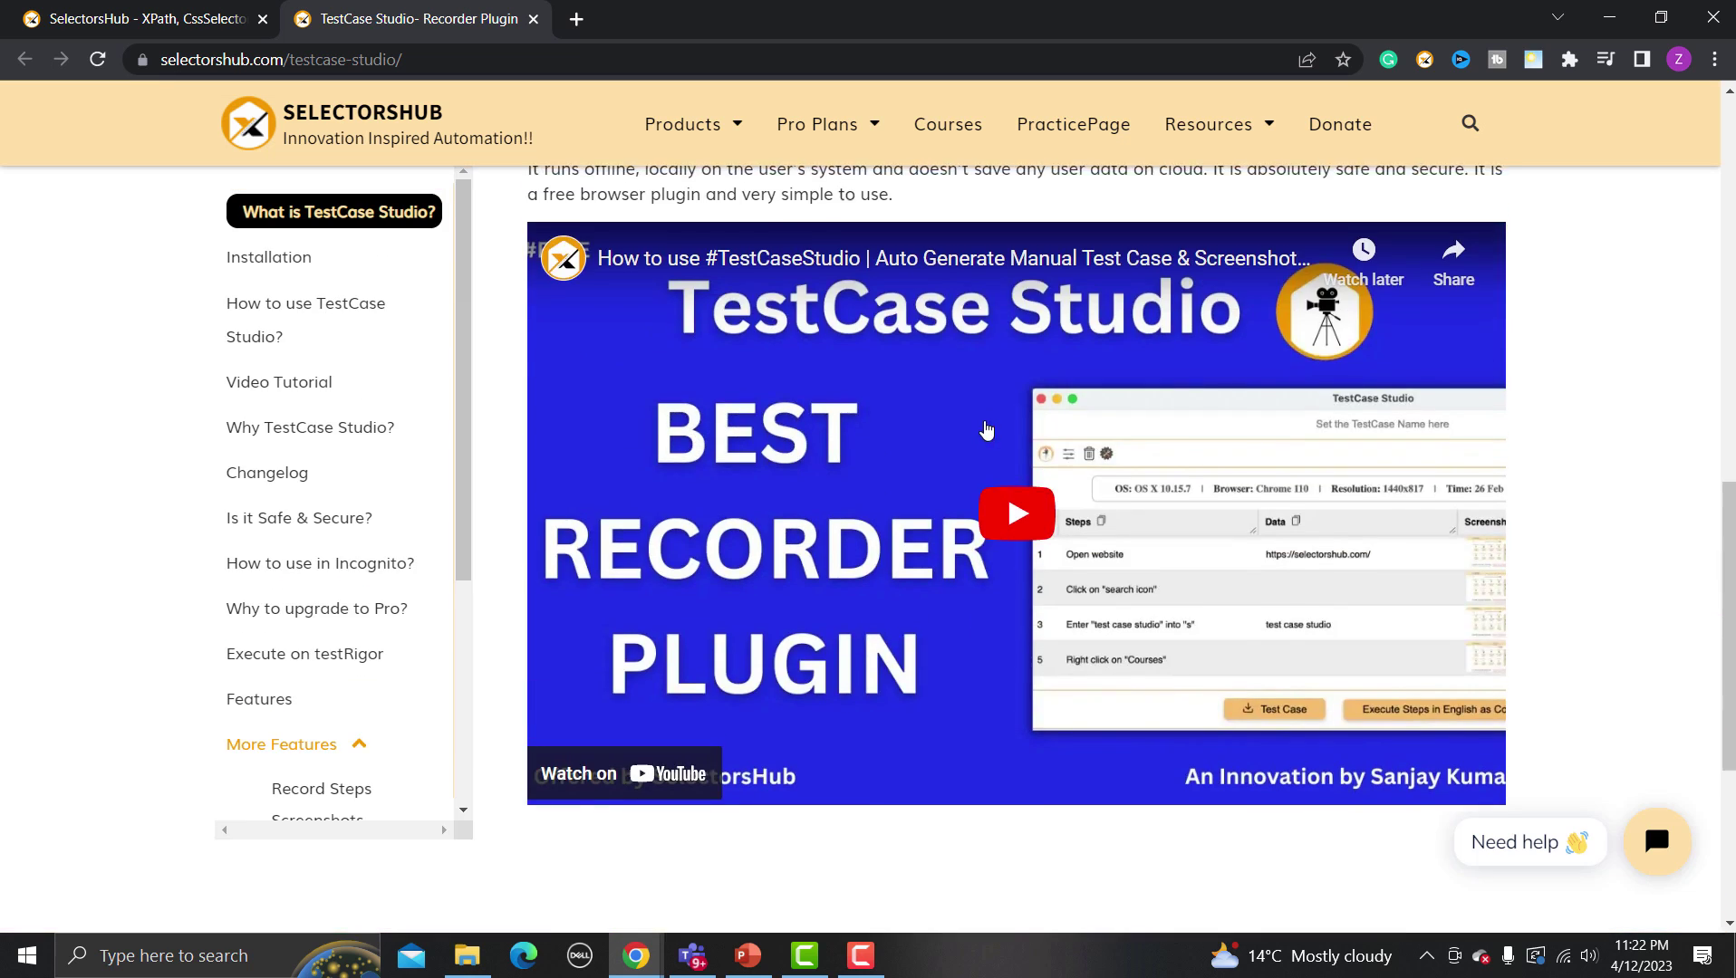
scroll(986, 430, up, 6)
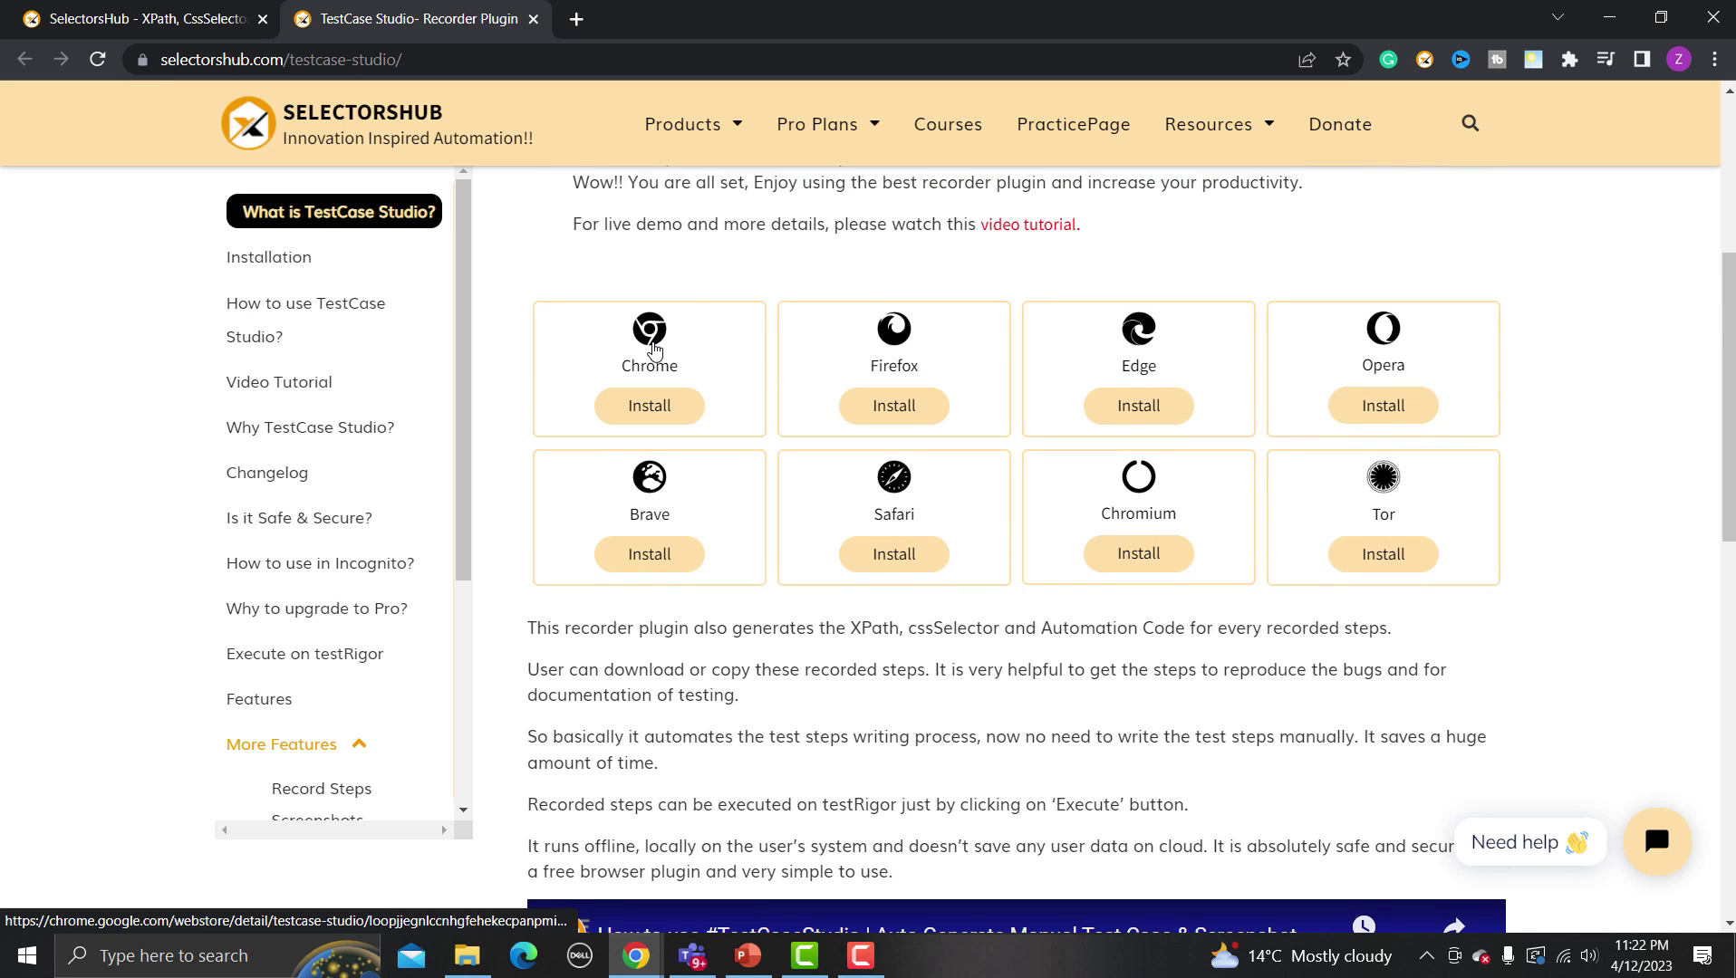
Step: Install the TestCase Studio extension for Chrome from the Chrome Web Store
click(654, 351)
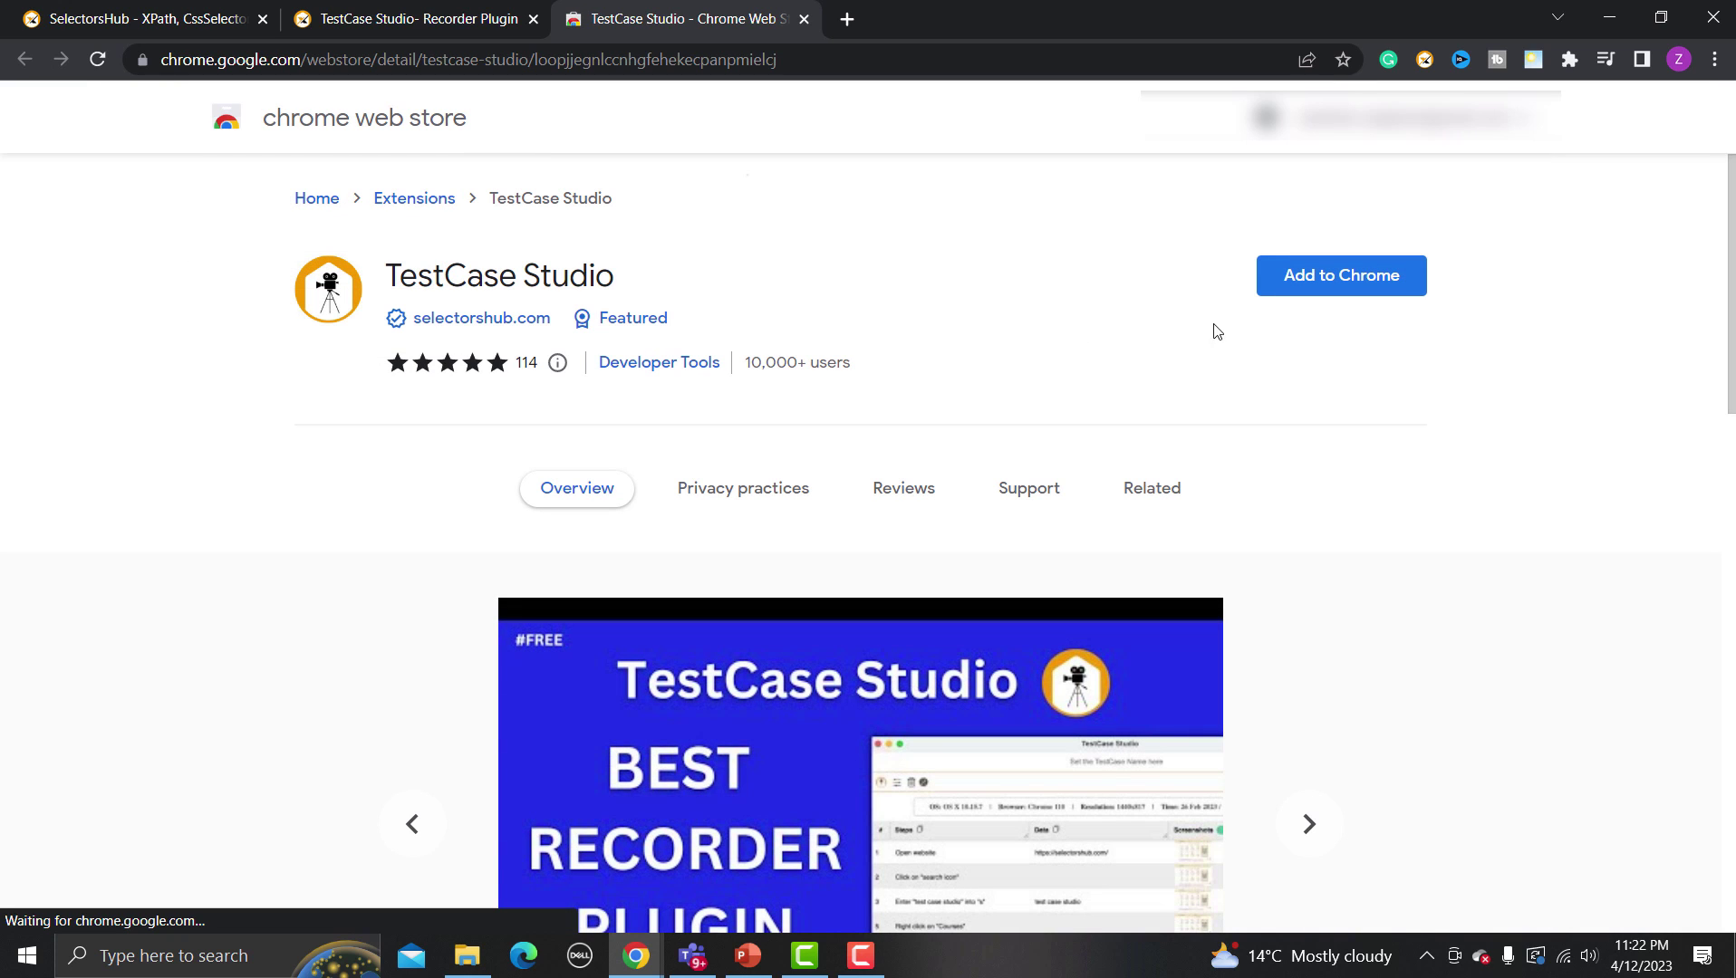
click(1330, 282)
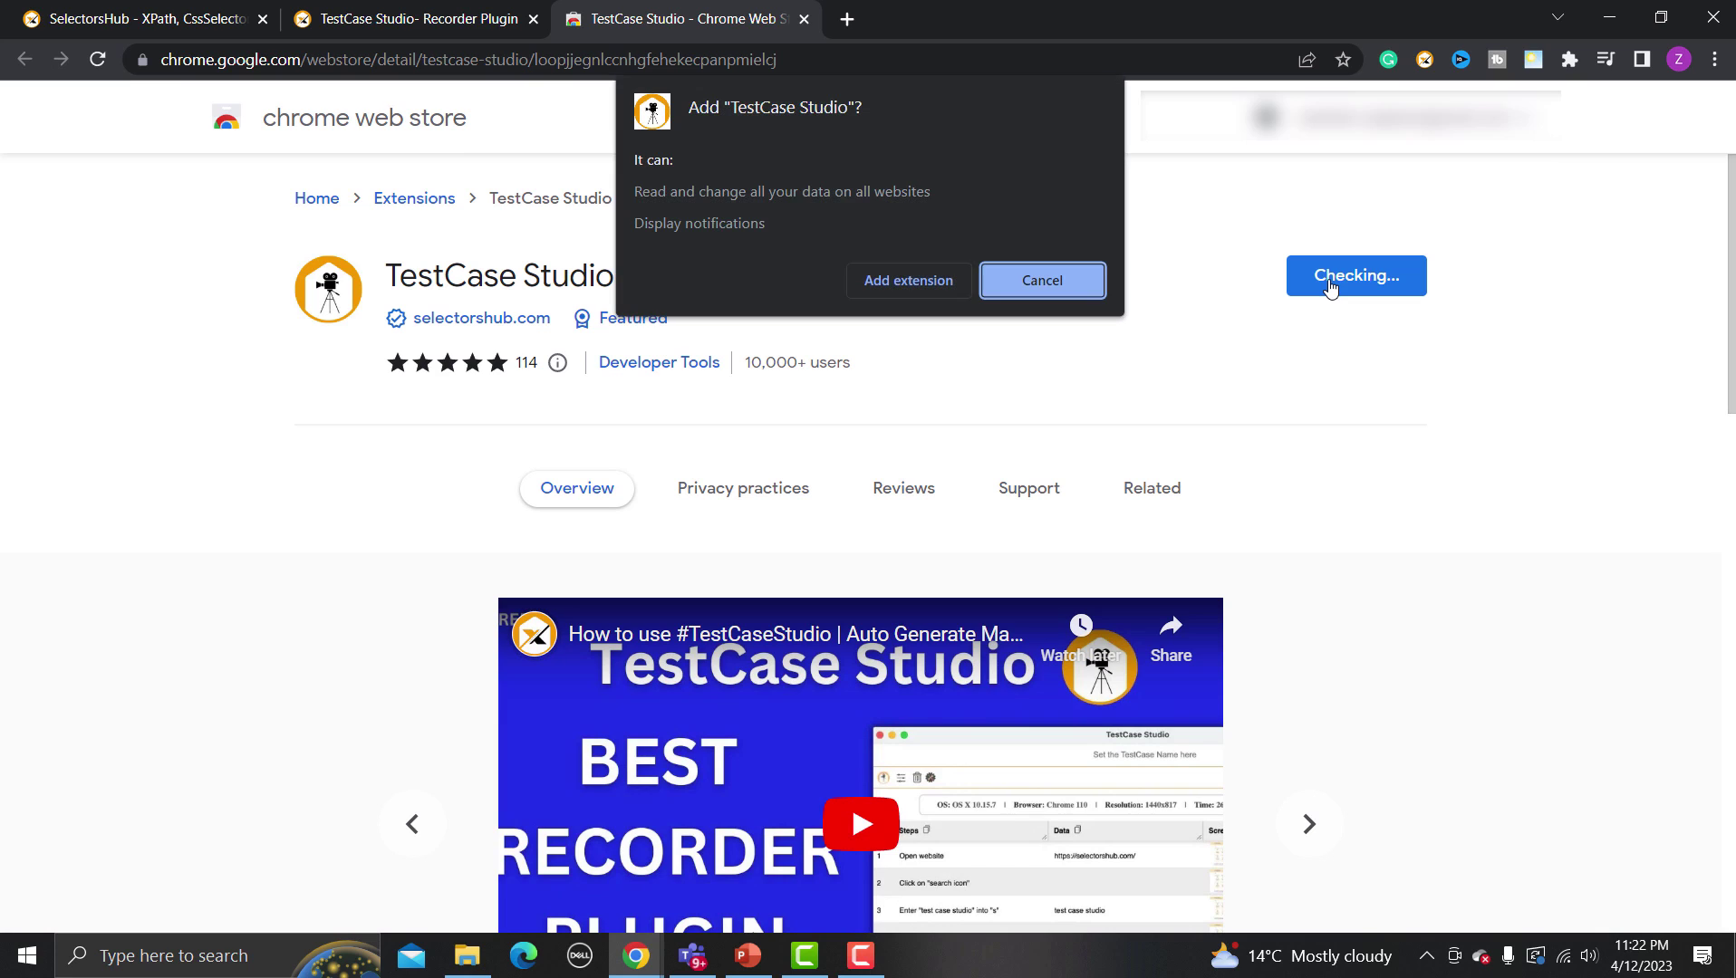
click(925, 279)
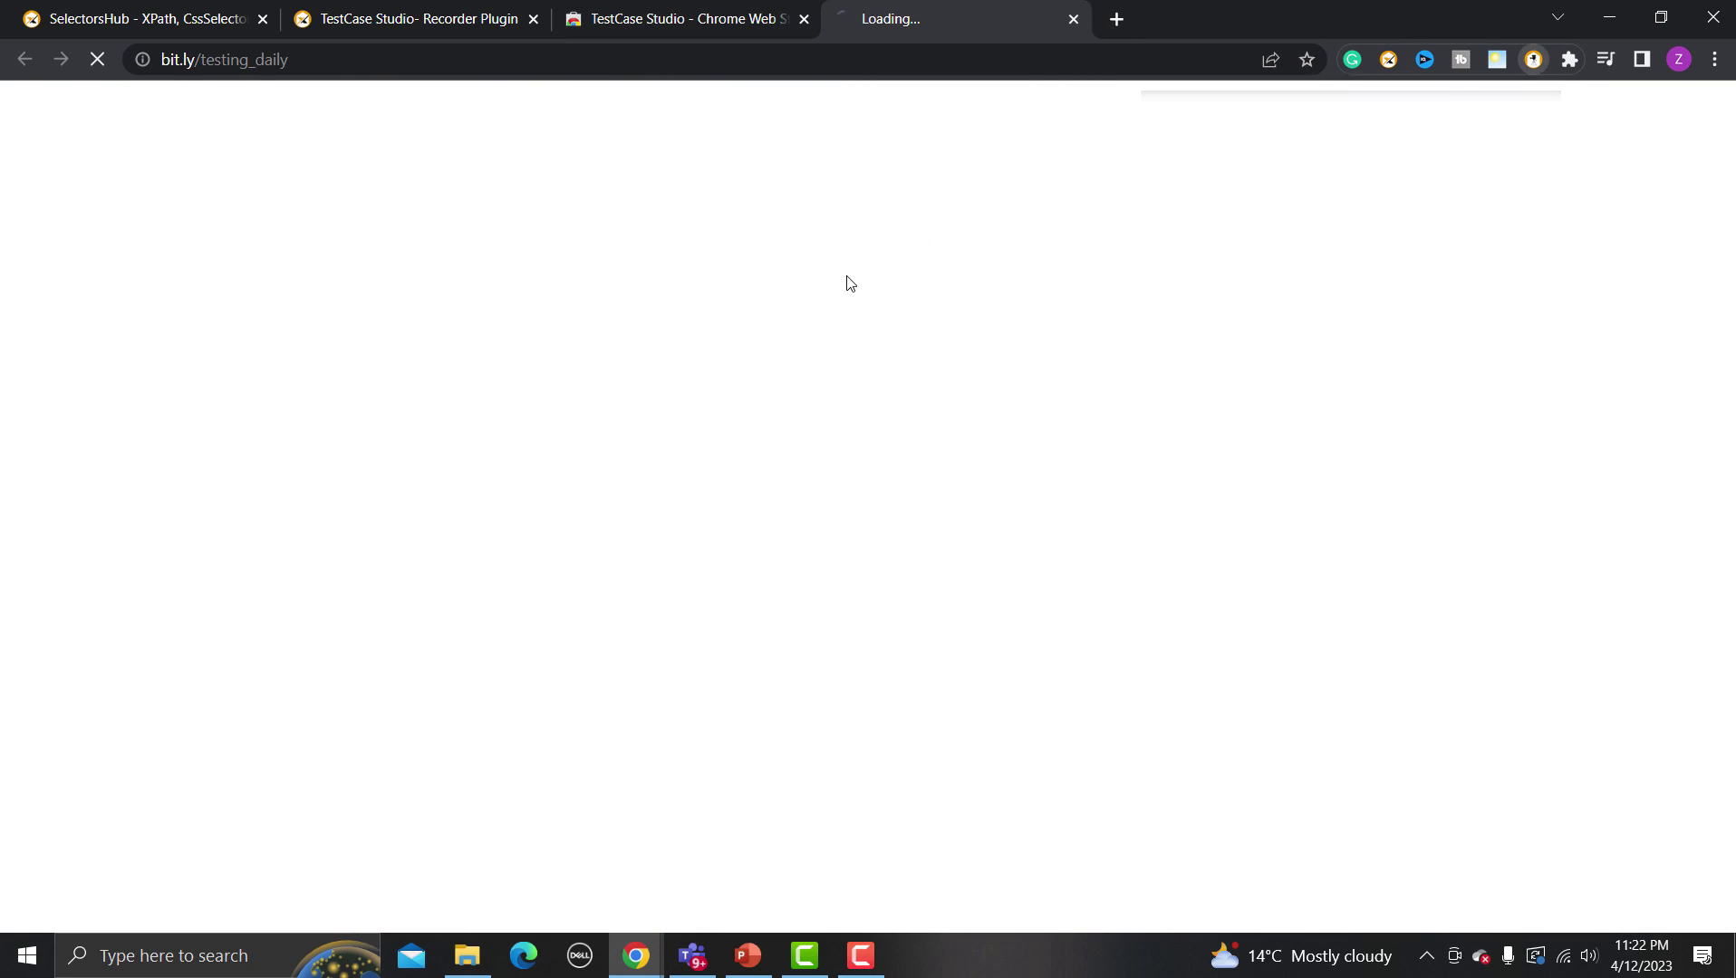
Step: Pin the TestCase Studio extension to the browser toolbar
click(1568, 61)
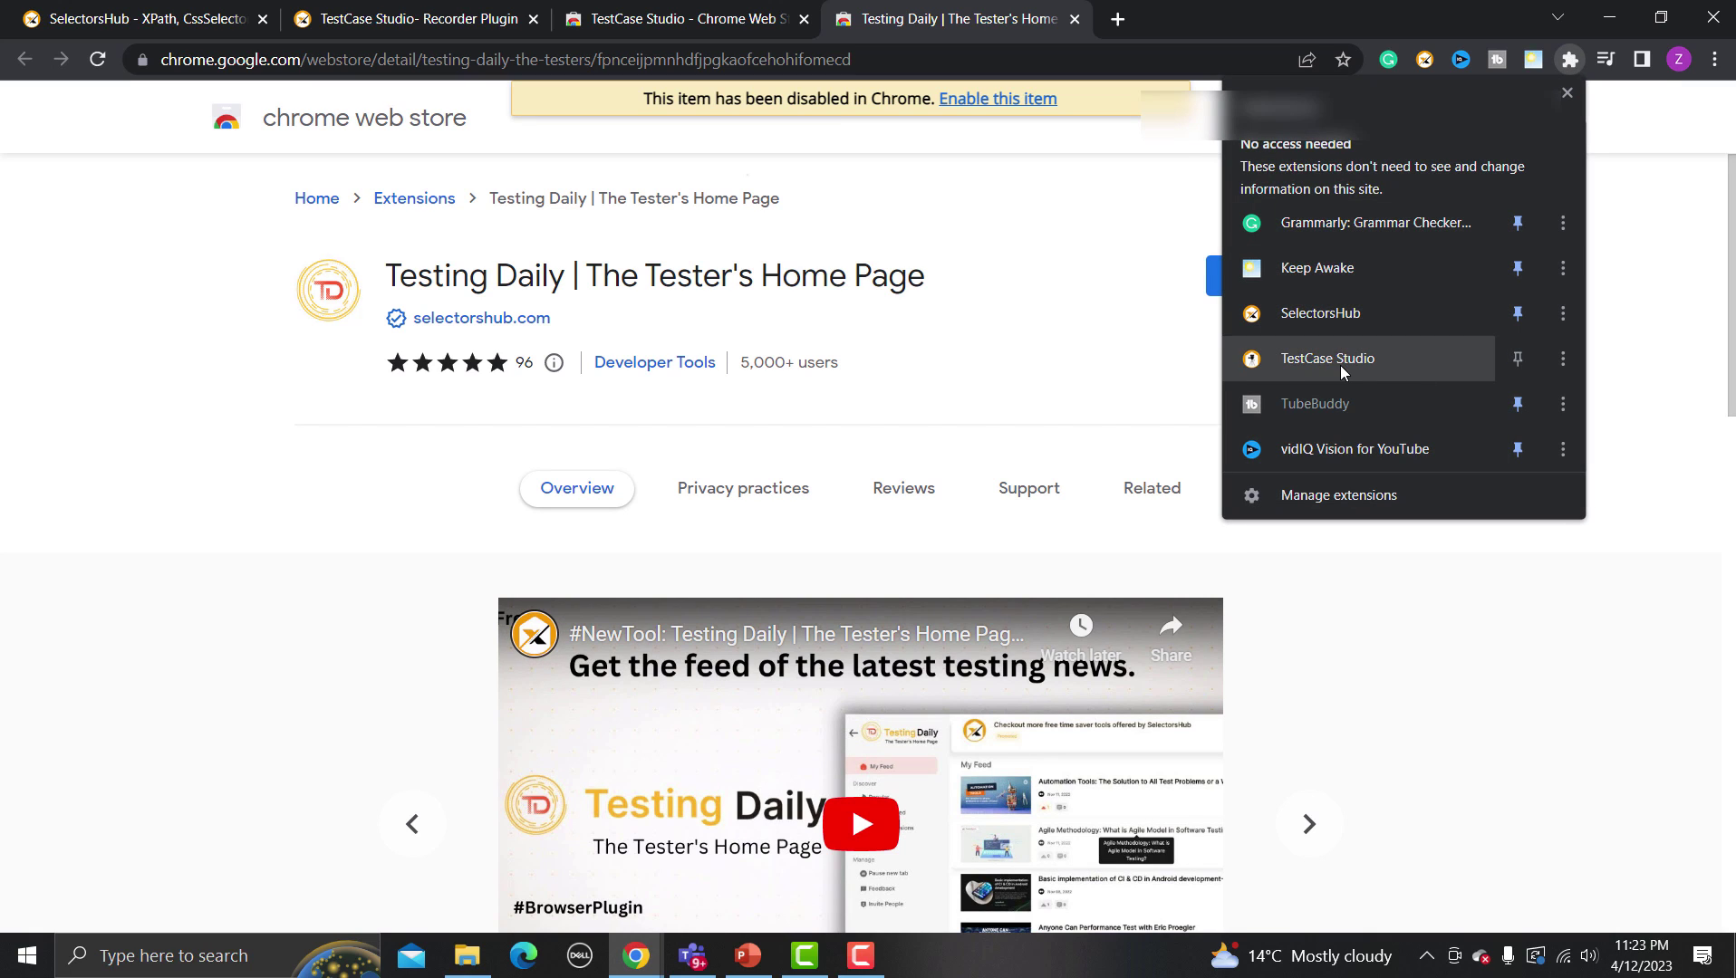
click(1517, 359)
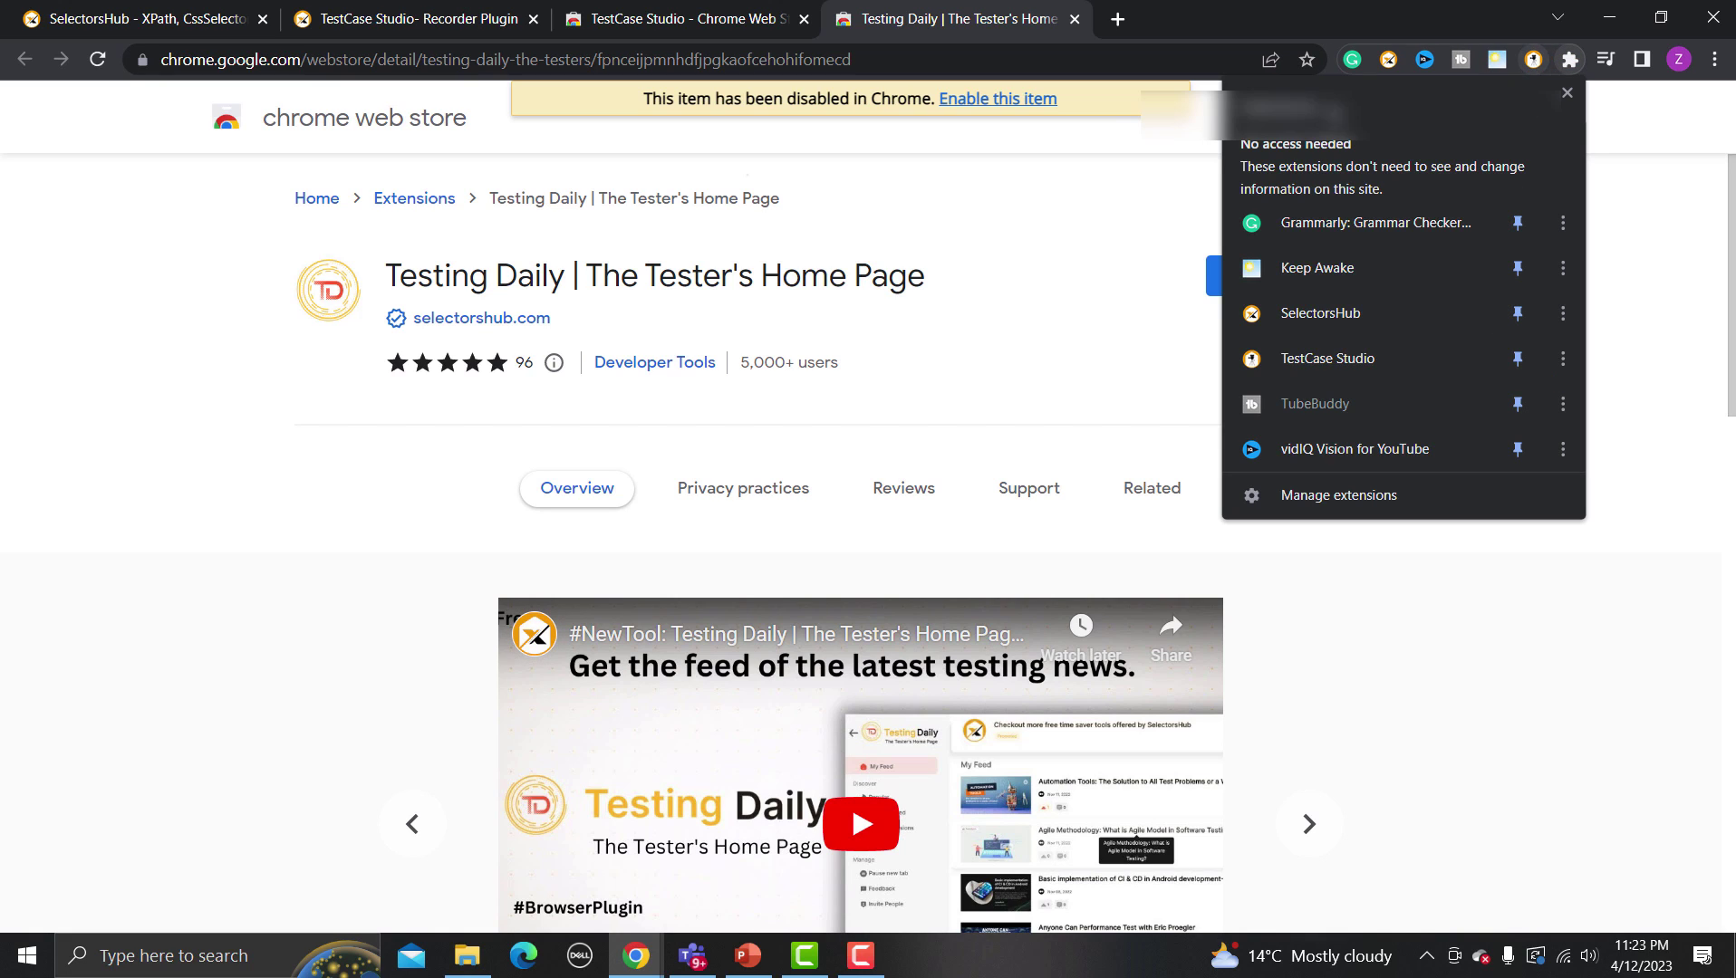
click(1648, 127)
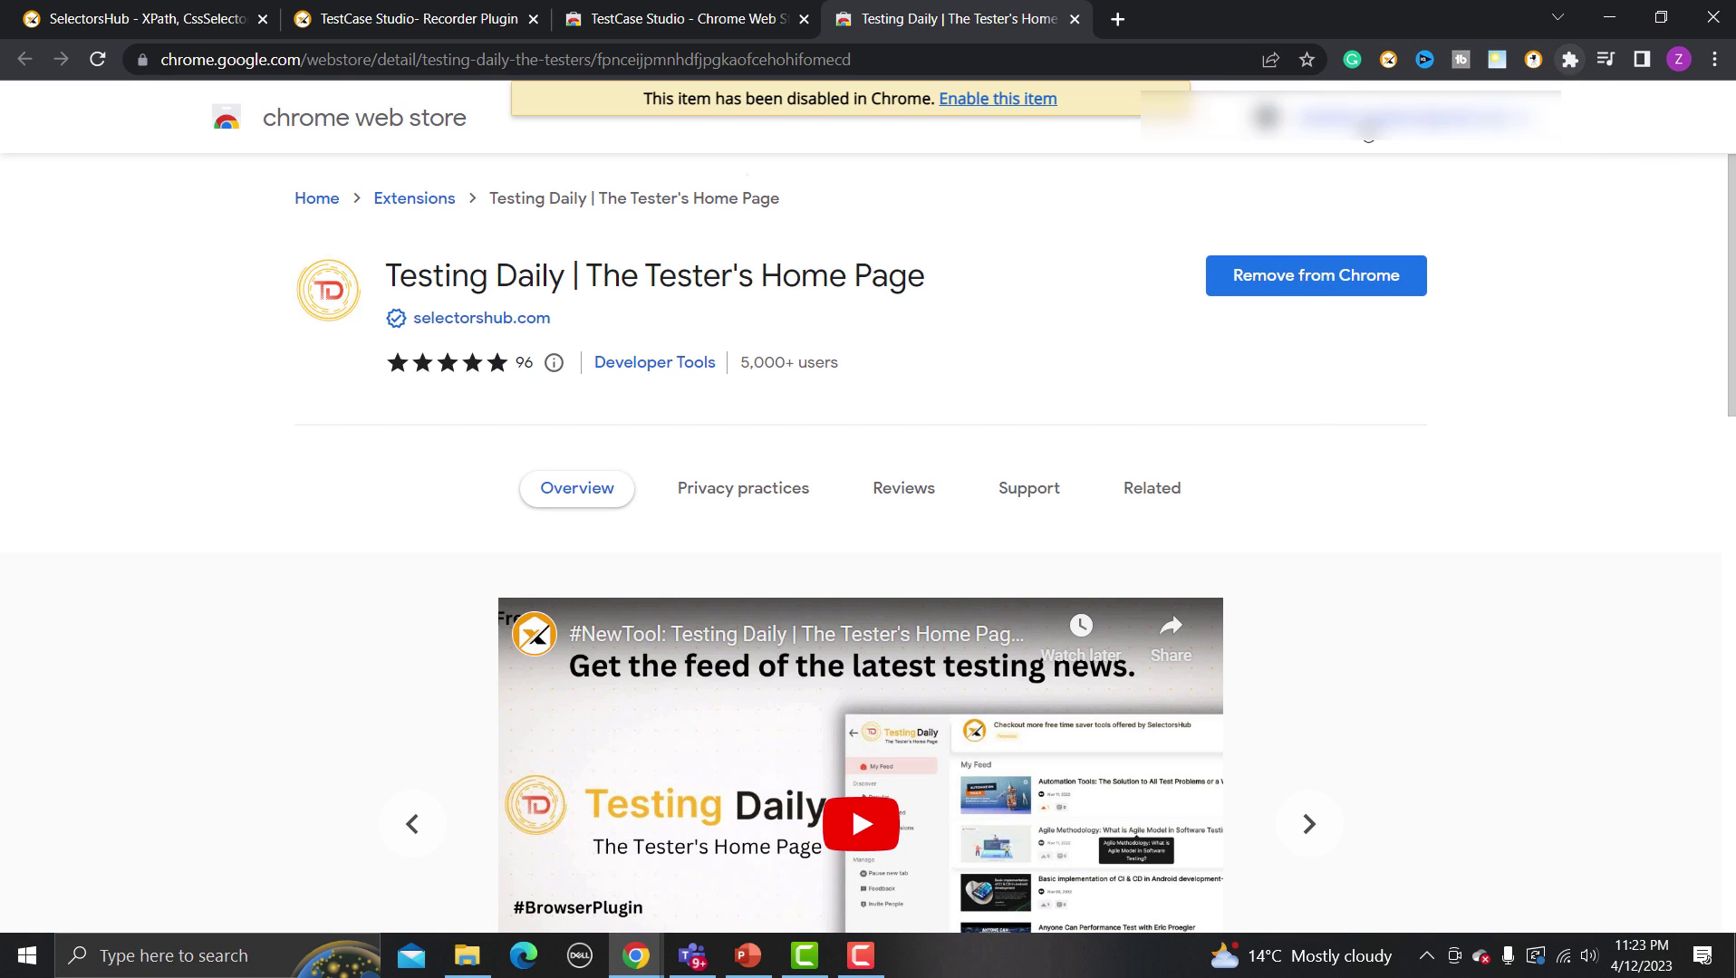
Step: Close the Testing Daily and TestCase Studio web store pages and open a new blank tab
click(1074, 19)
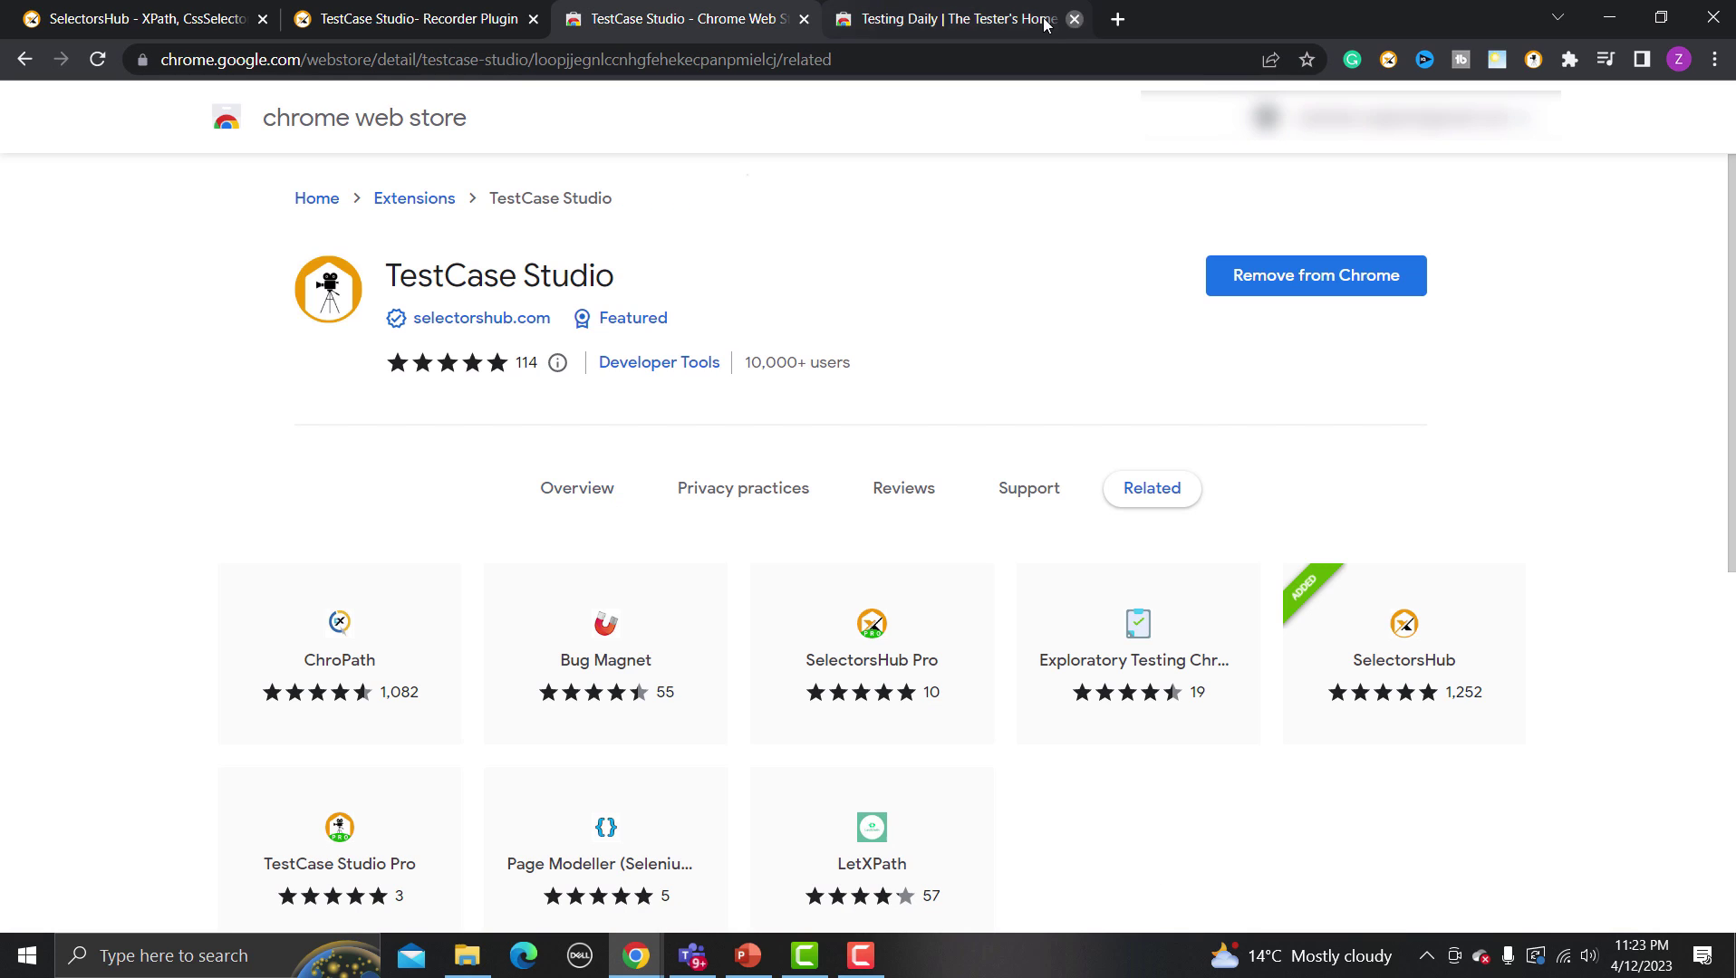
click(805, 20)
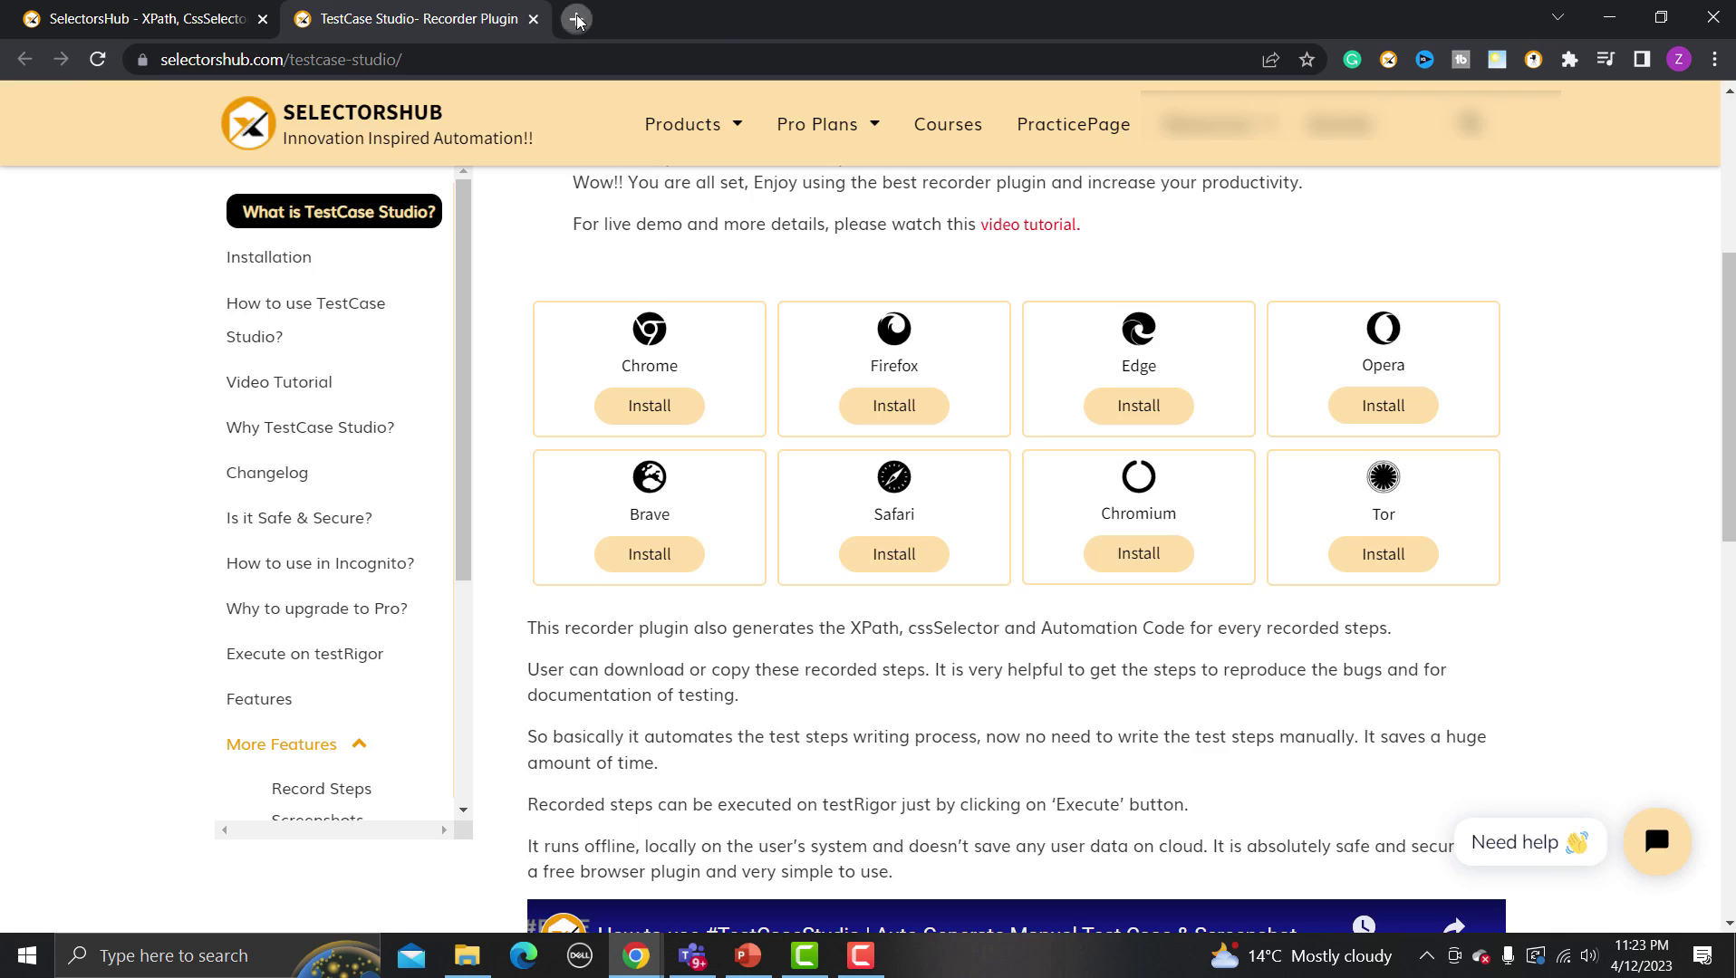
key(ctrl+t)
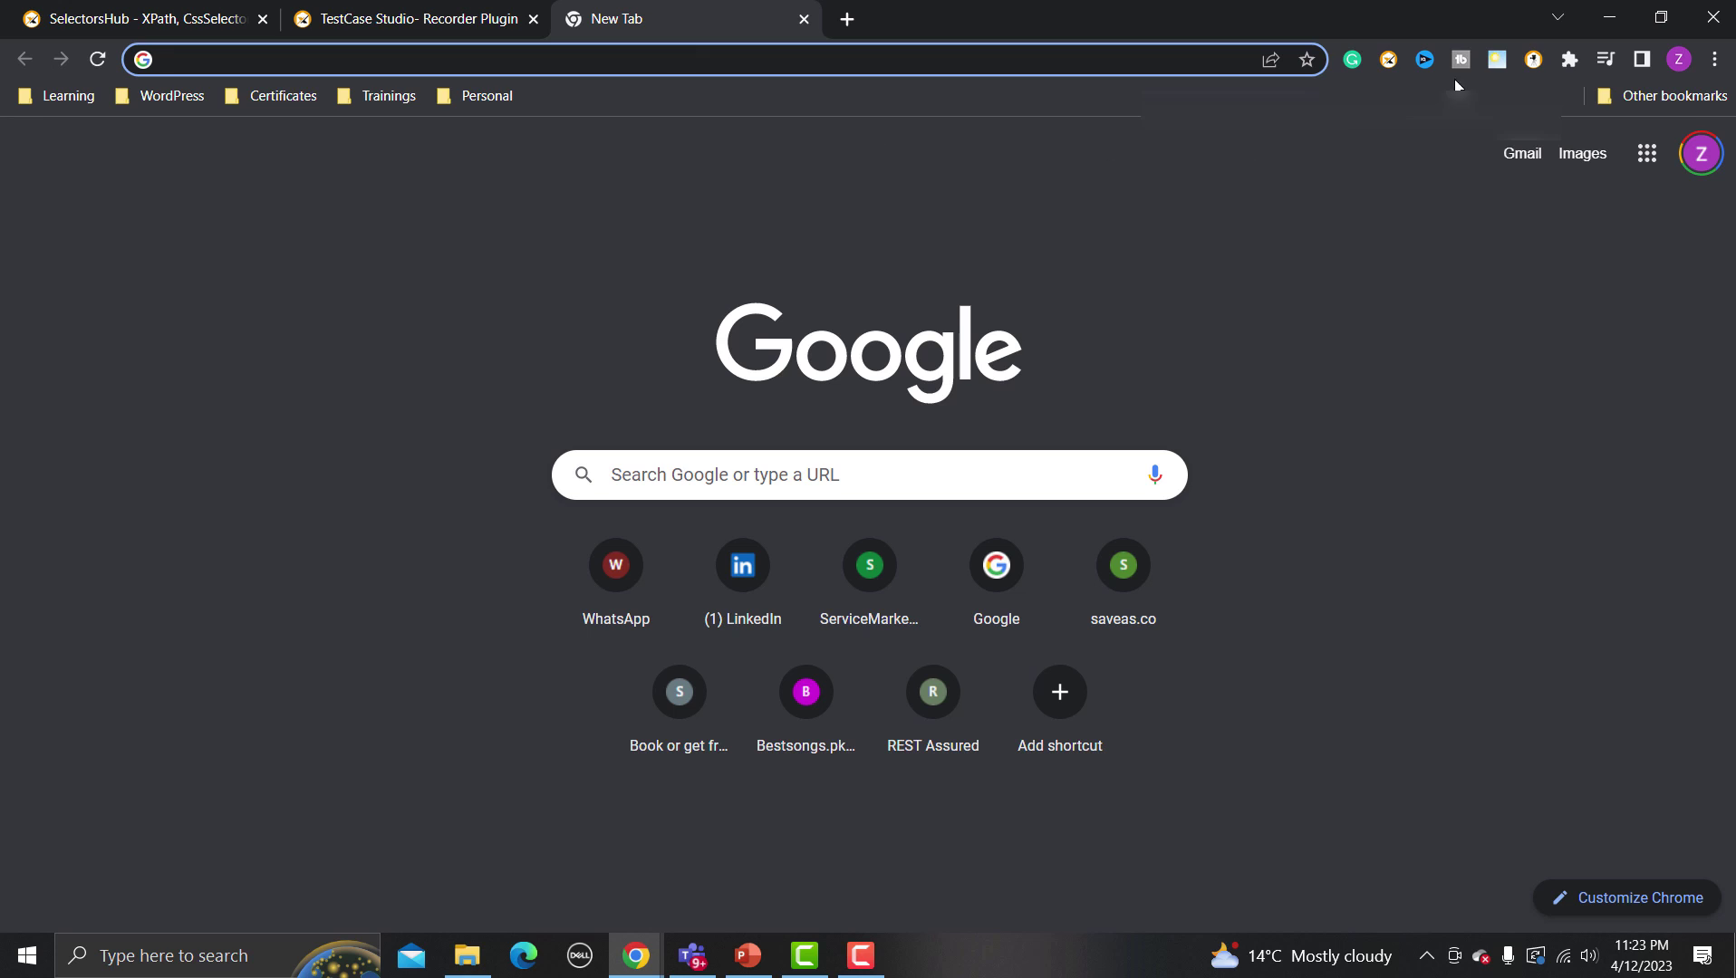
Step: Launch the TestCase Studio recorder and move its window higher on the screen
click(1531, 59)
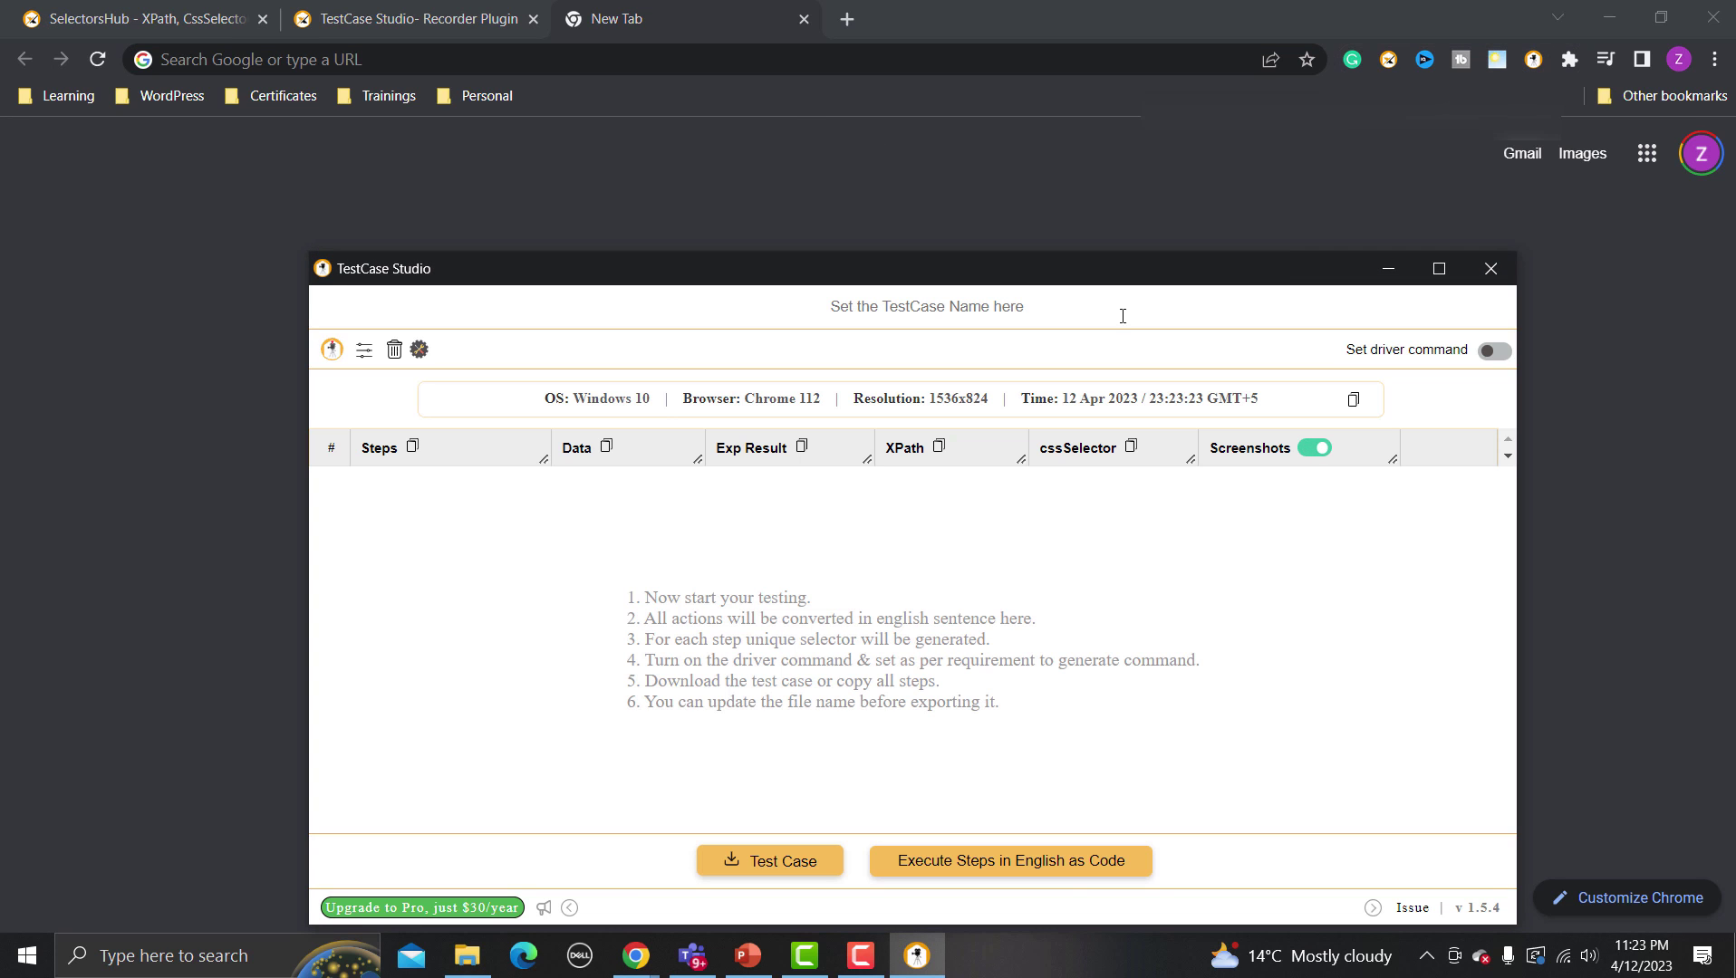
drag(1001, 276, 939, 160)
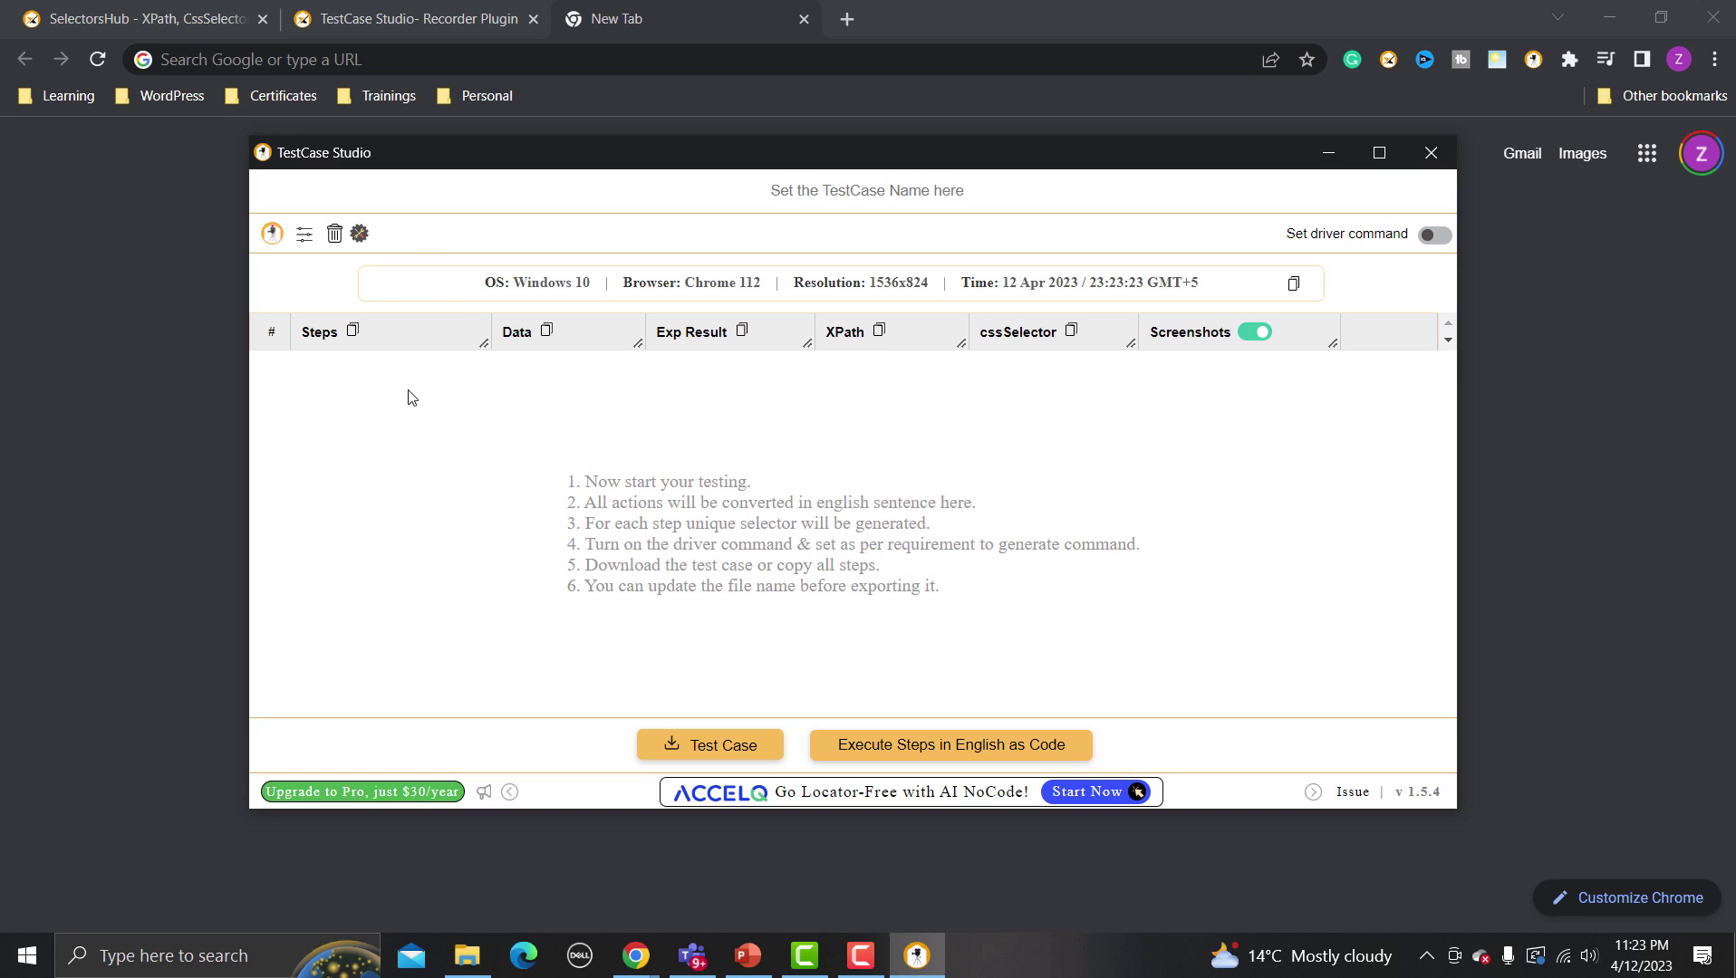
click(271, 234)
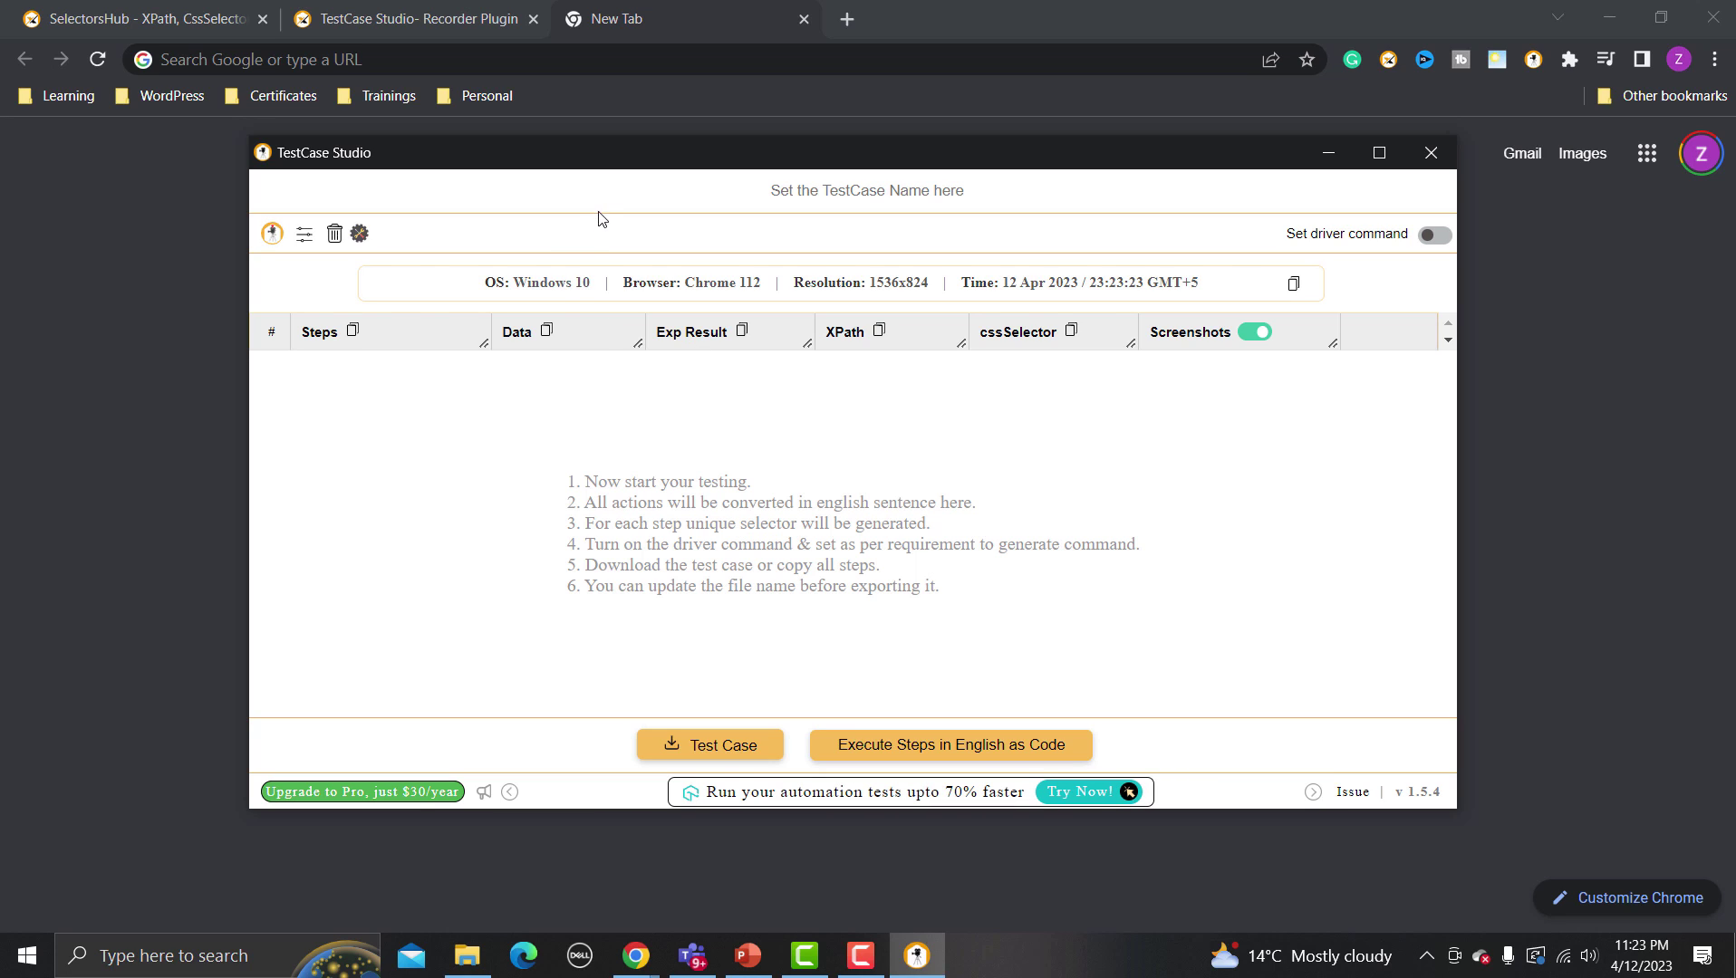
click(528, 63)
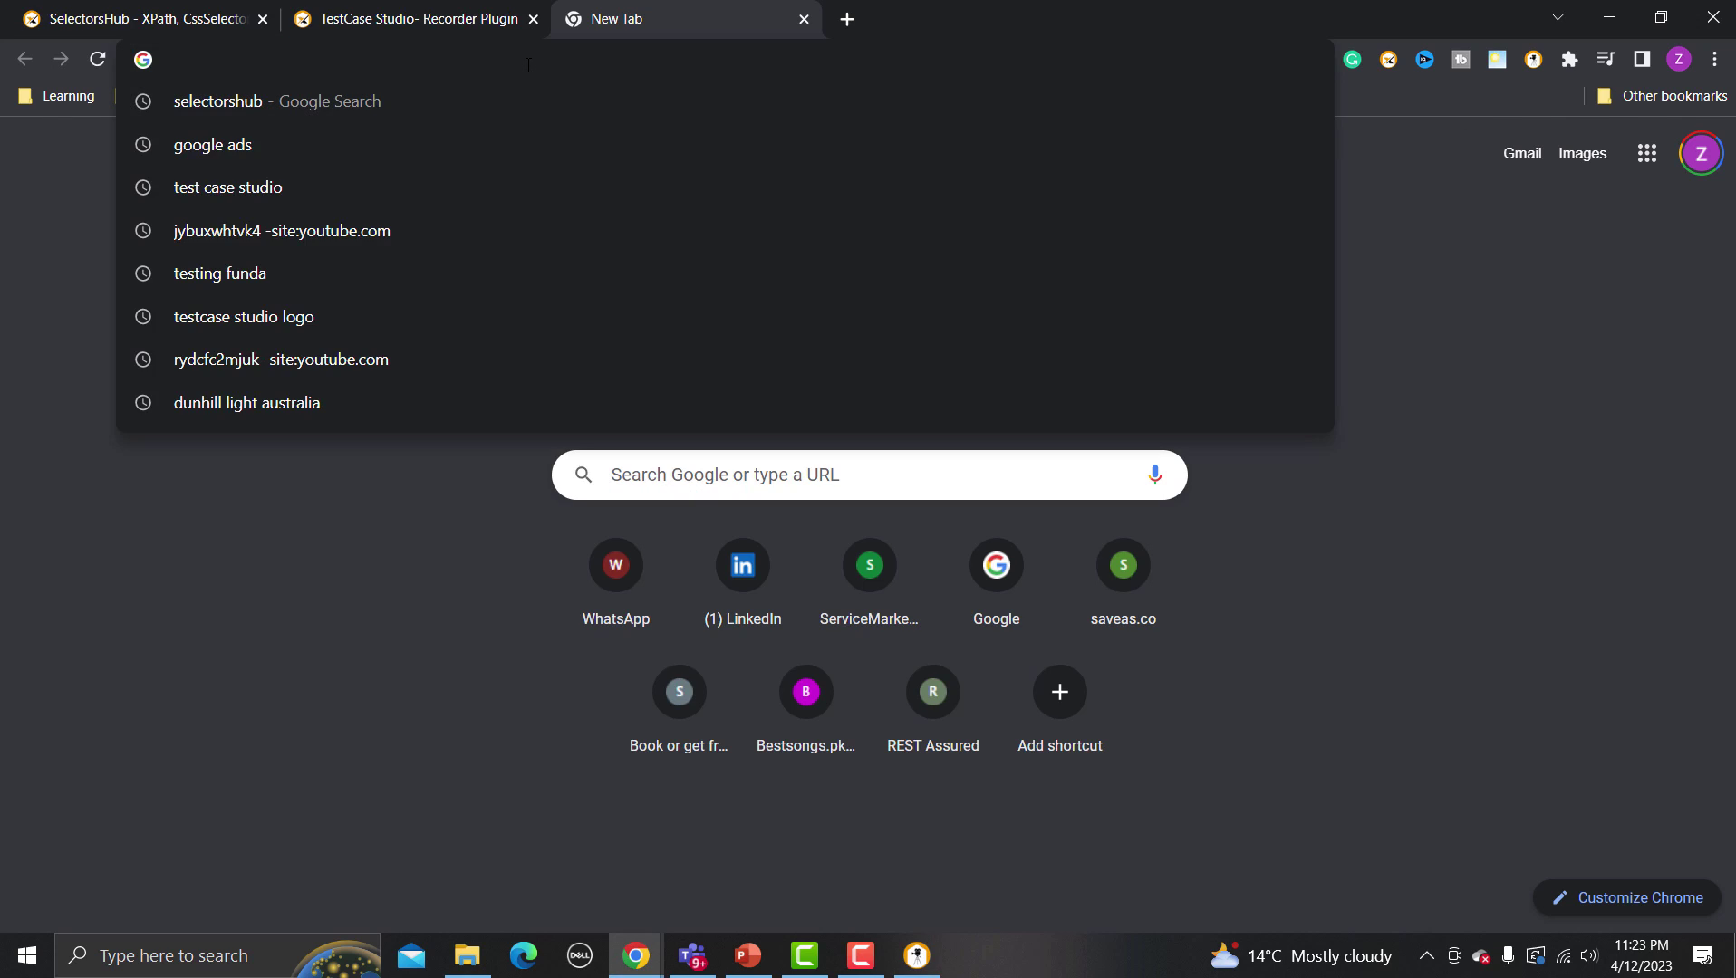
text(www.go)
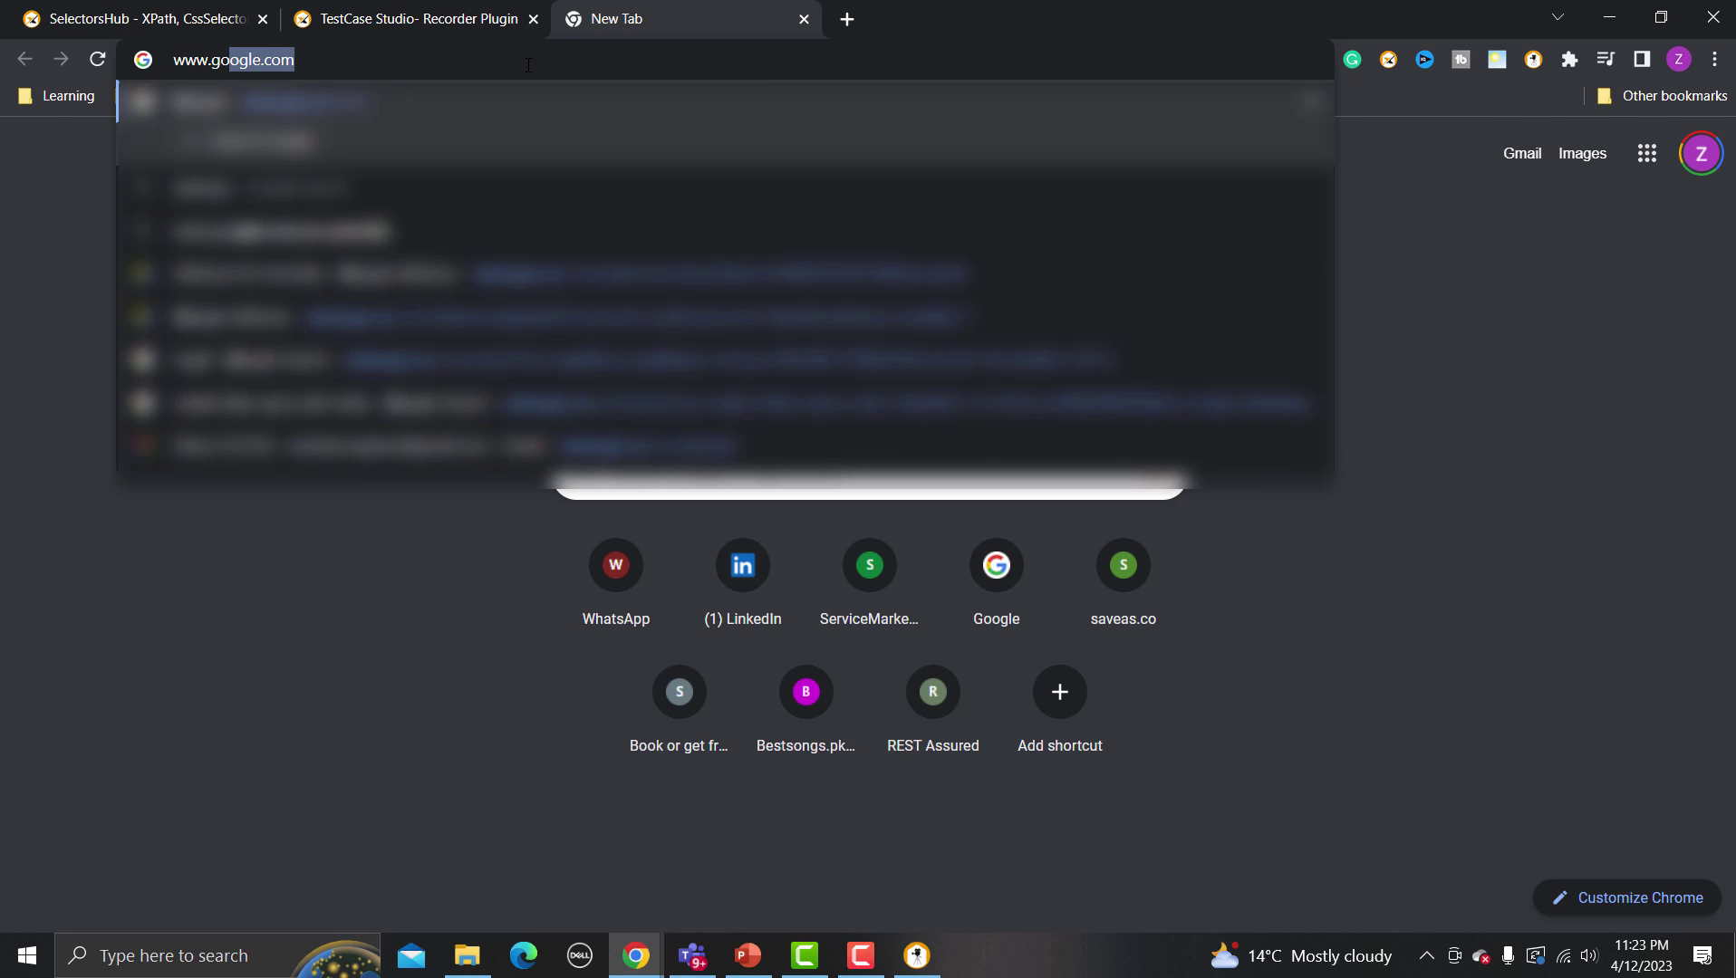
key(Return)
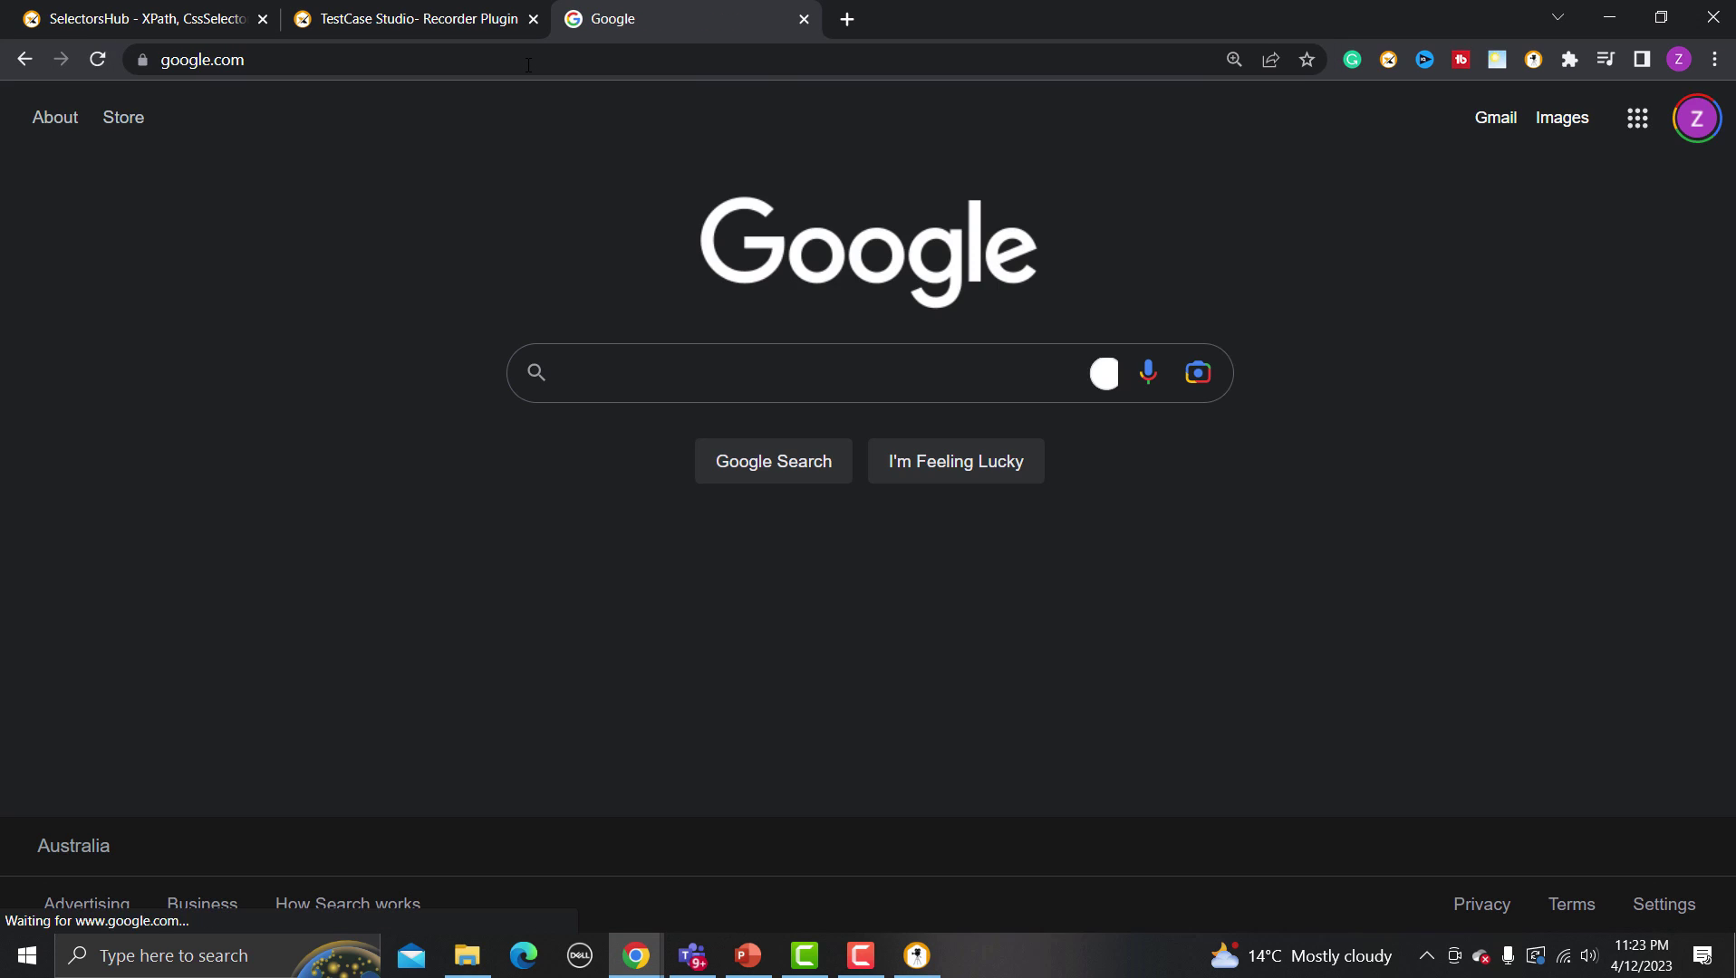
Step: Search Google for "testing funda" and open the Selenium WebDriver page of the testingfunda.com site
click(649, 366)
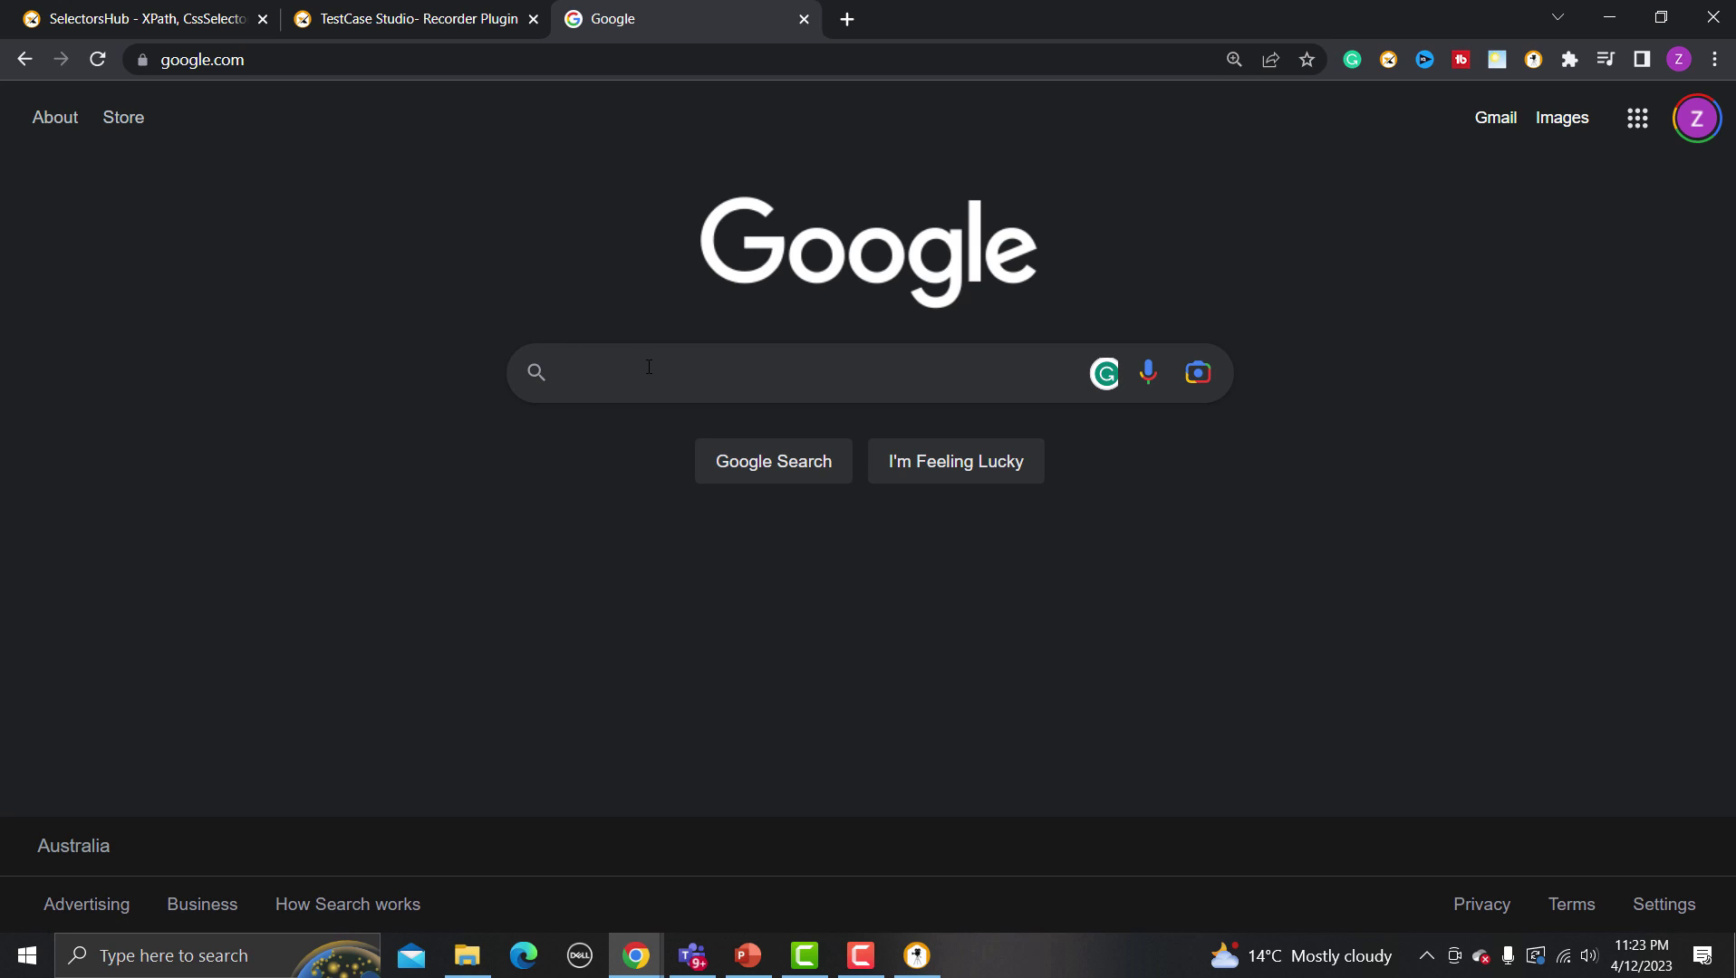
text(tesat)
key(BackSpace)
key(BackSpace)
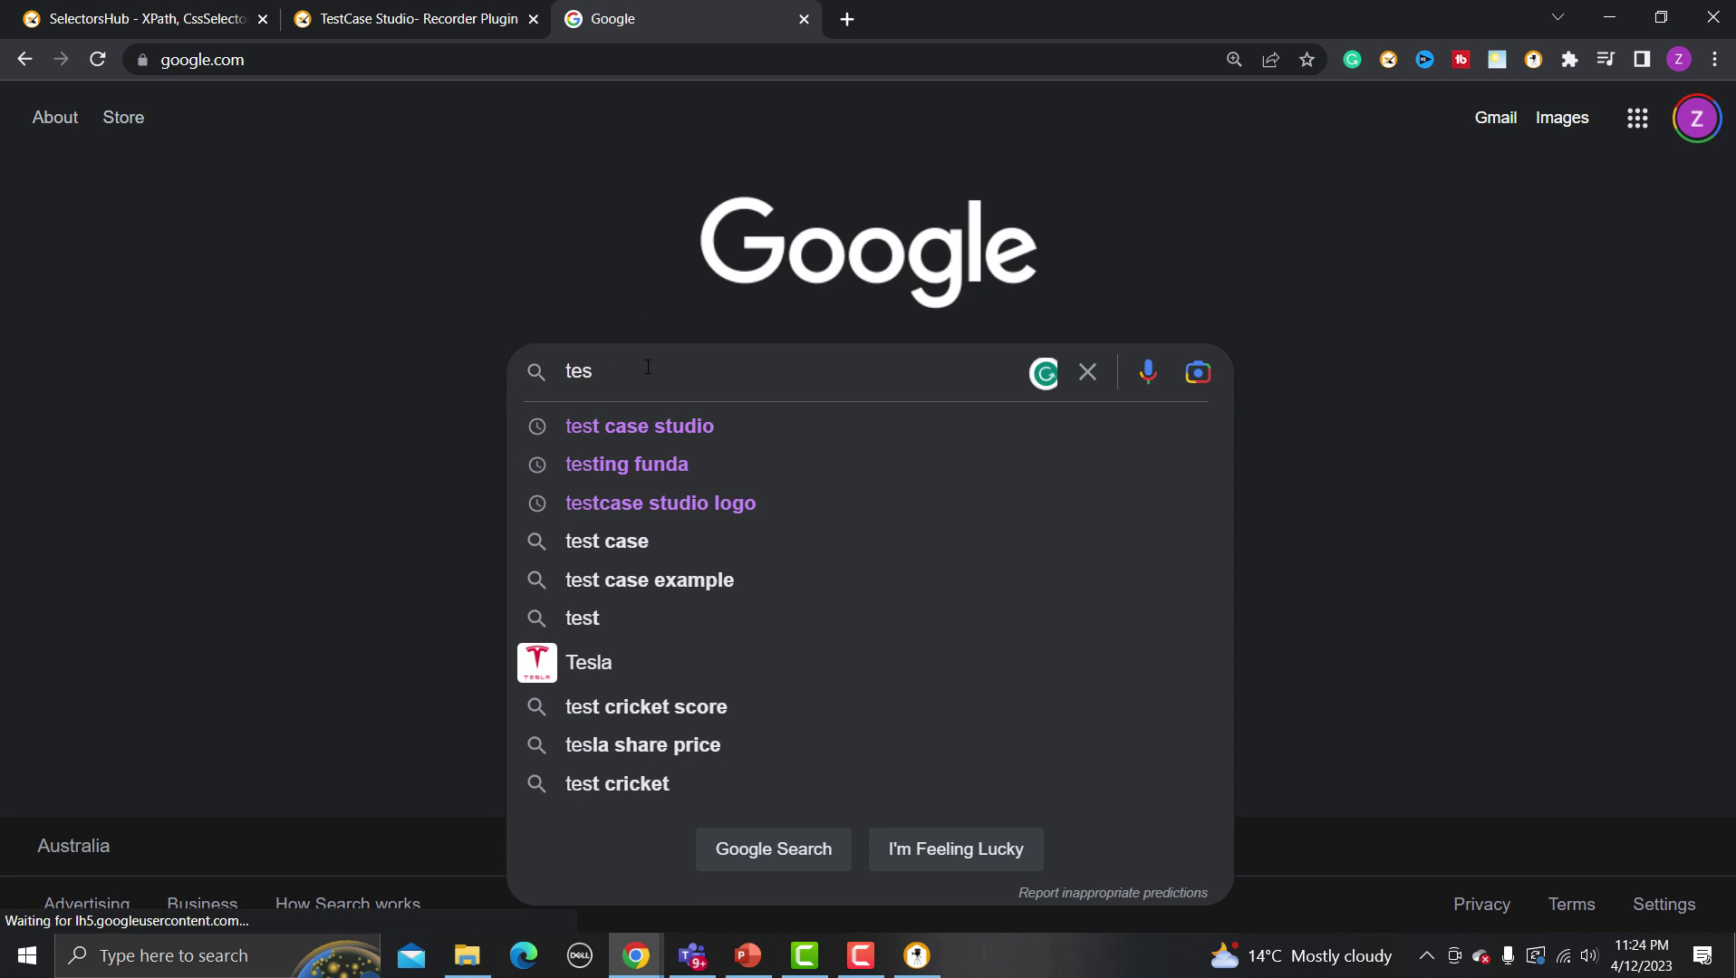
text(ting )
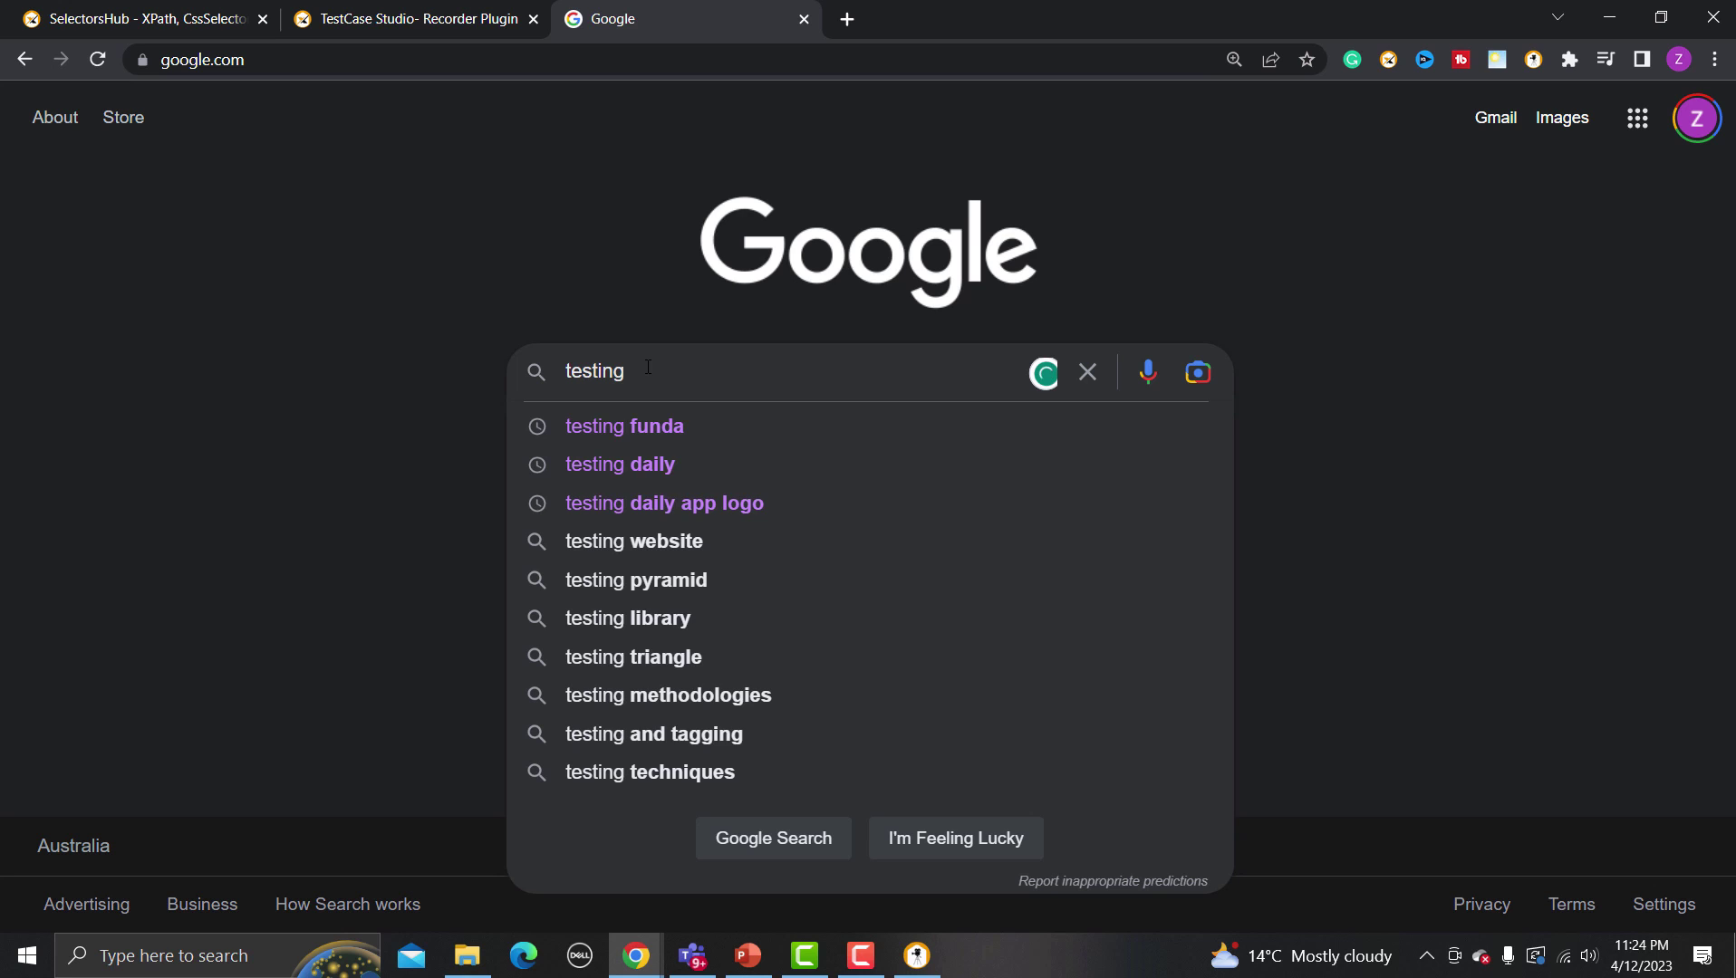
text(funda)
key(Return)
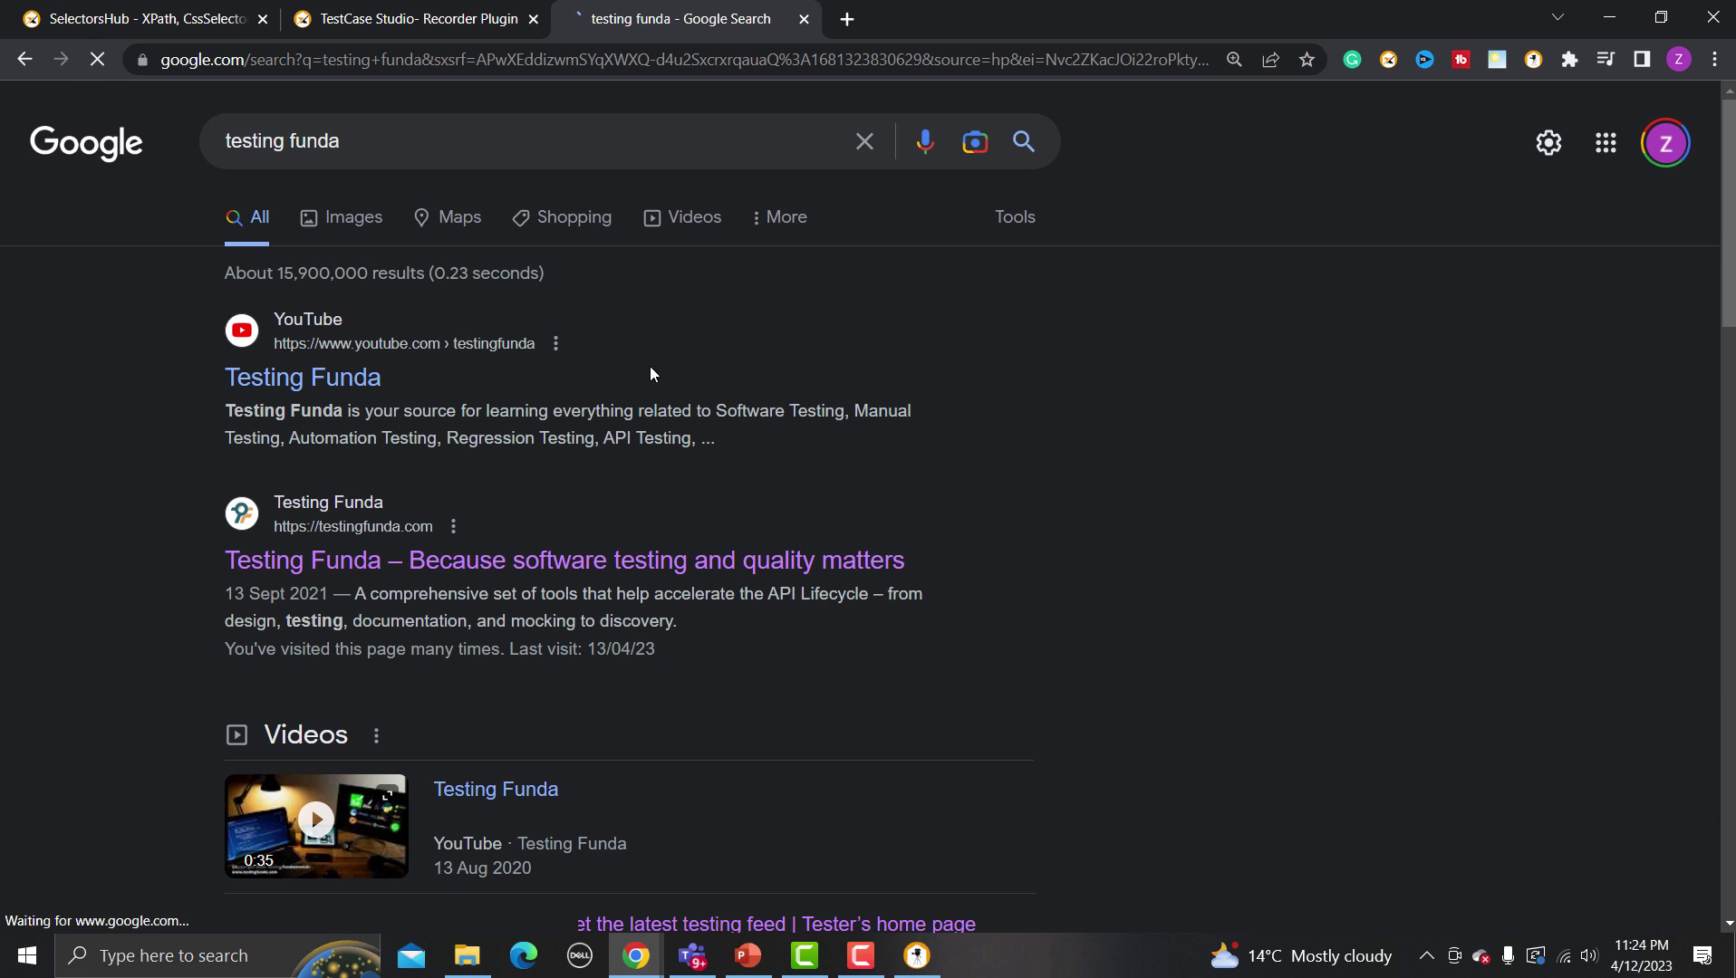
click(369, 564)
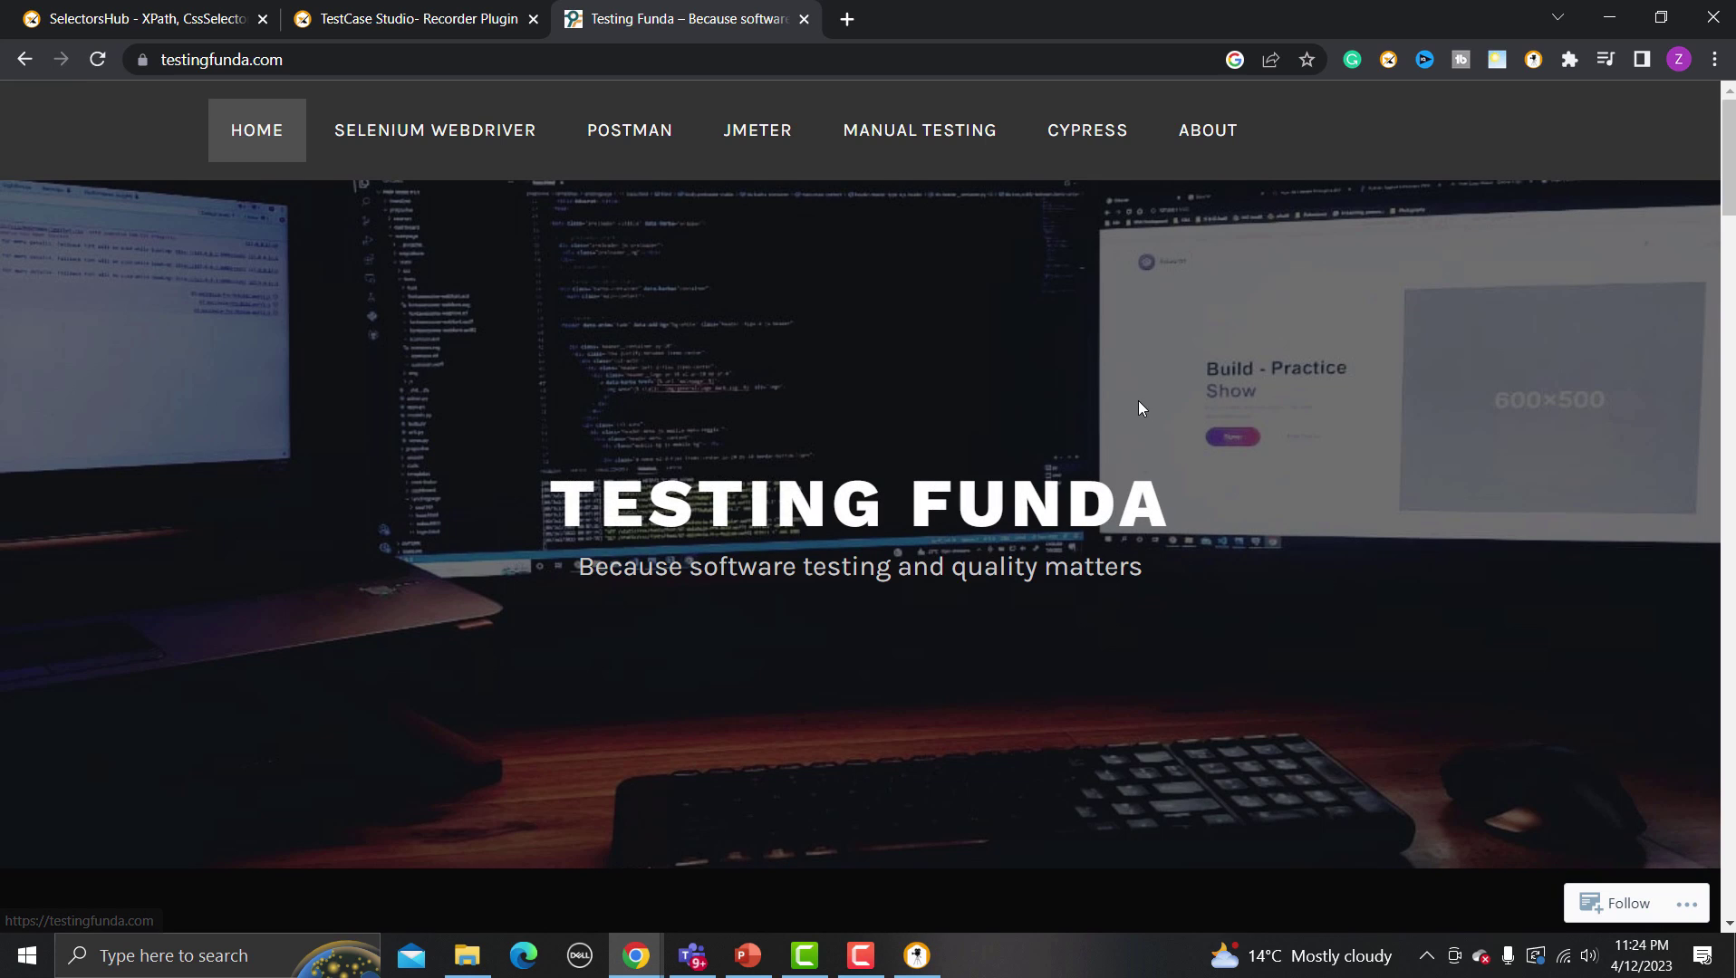
click(469, 136)
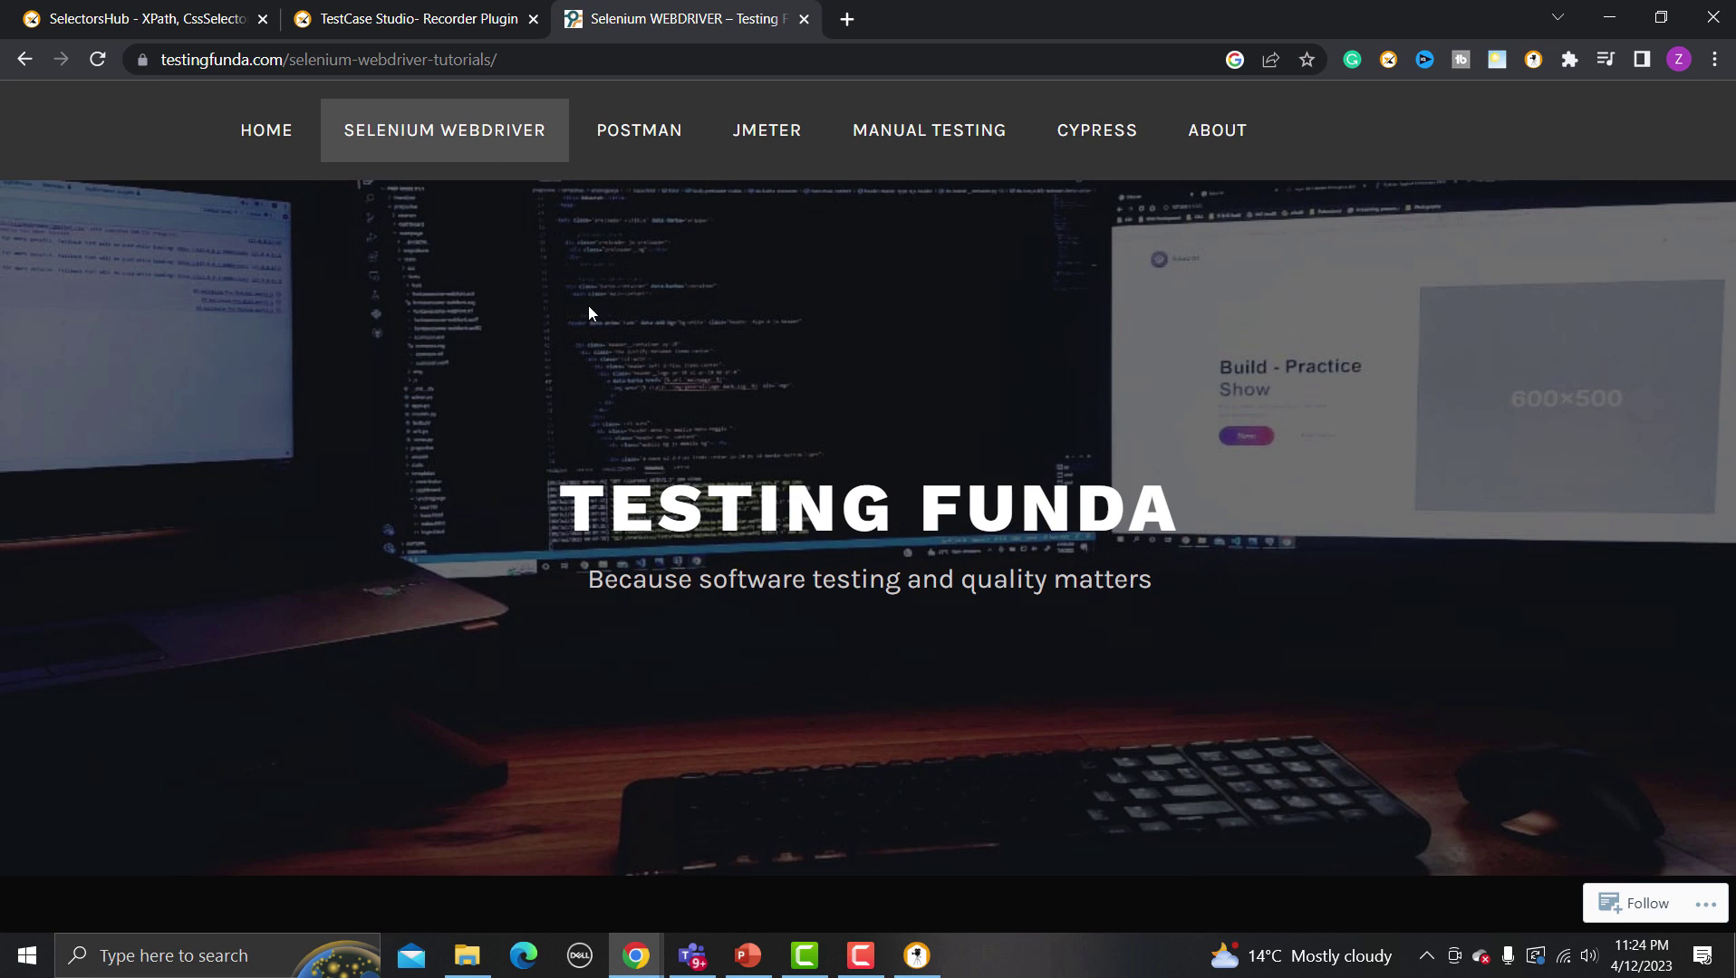
Step: Switch to TestCase Studio and fill in step 5 with the text "Adding New Step" and the data "test Data"
click(917, 956)
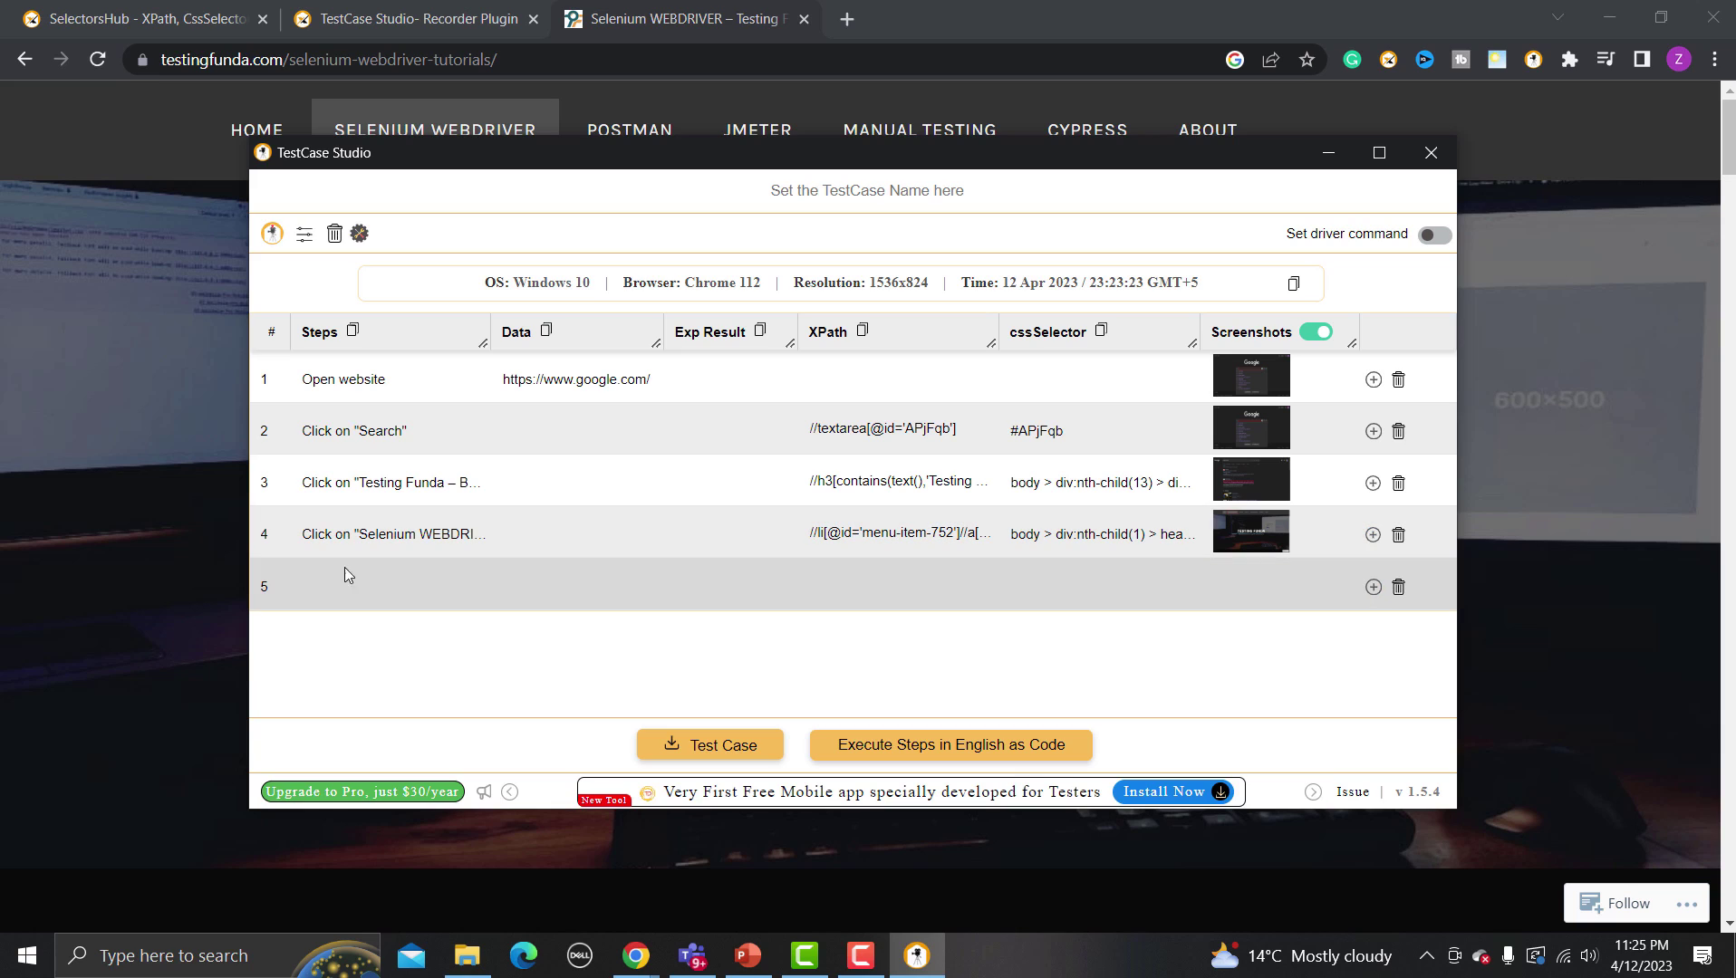
click(338, 591)
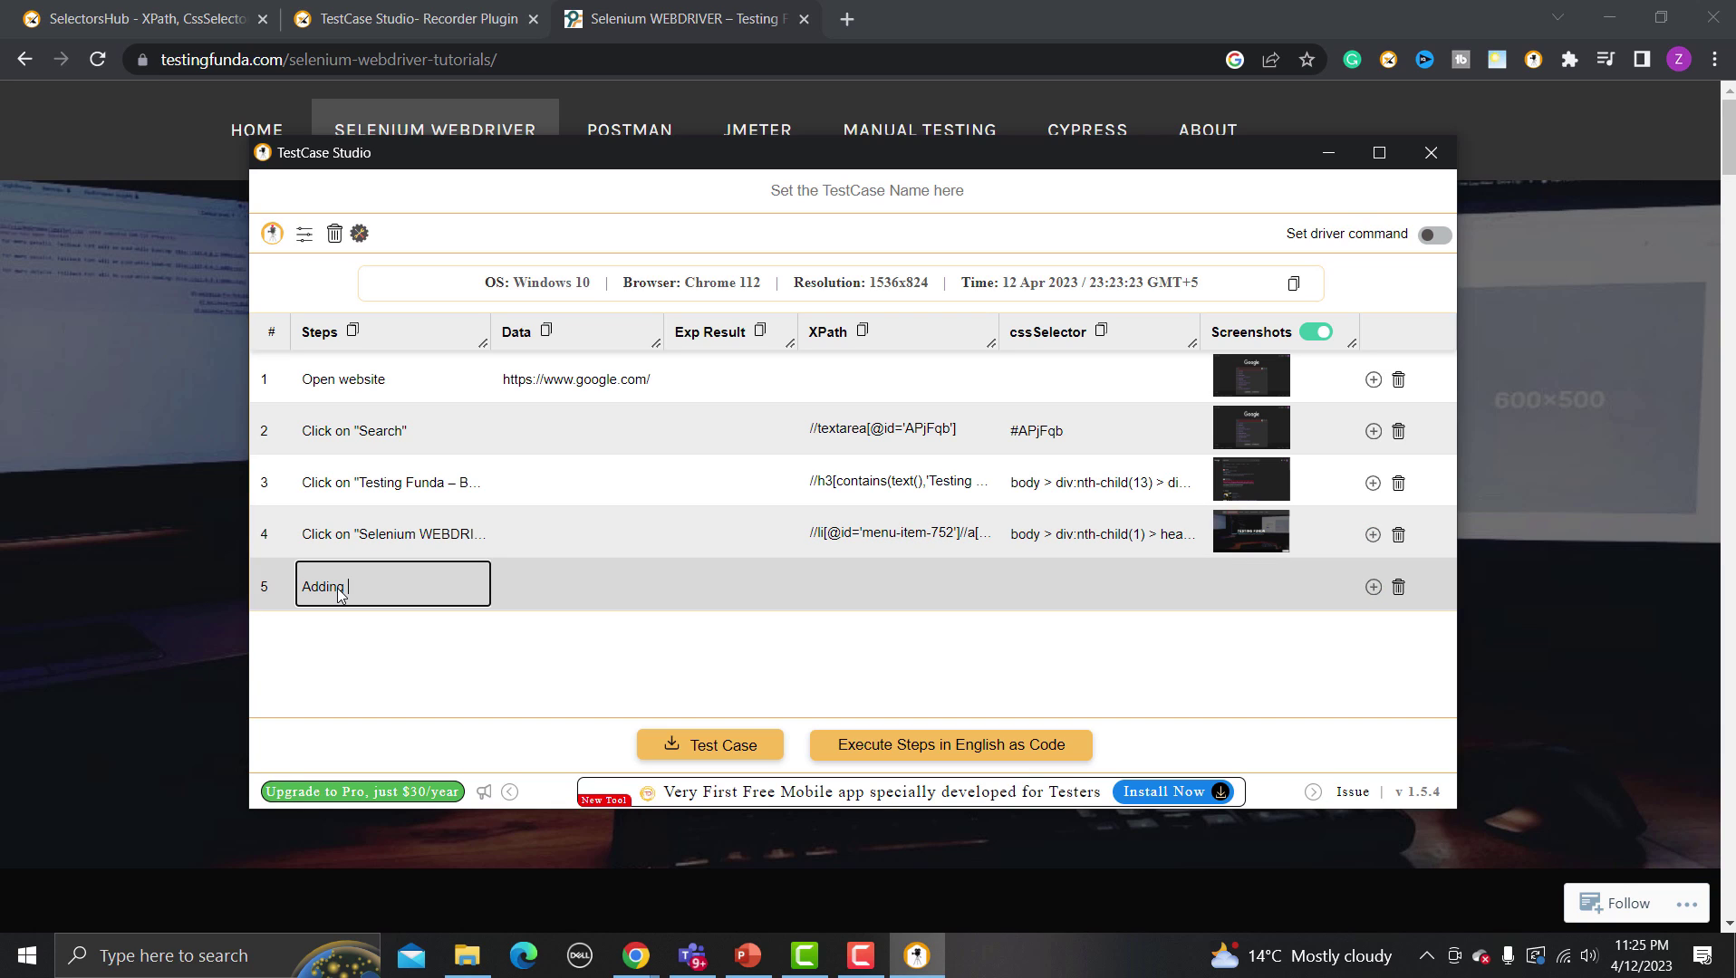
text(Adding New Step)
click(610, 591)
text(test Data)
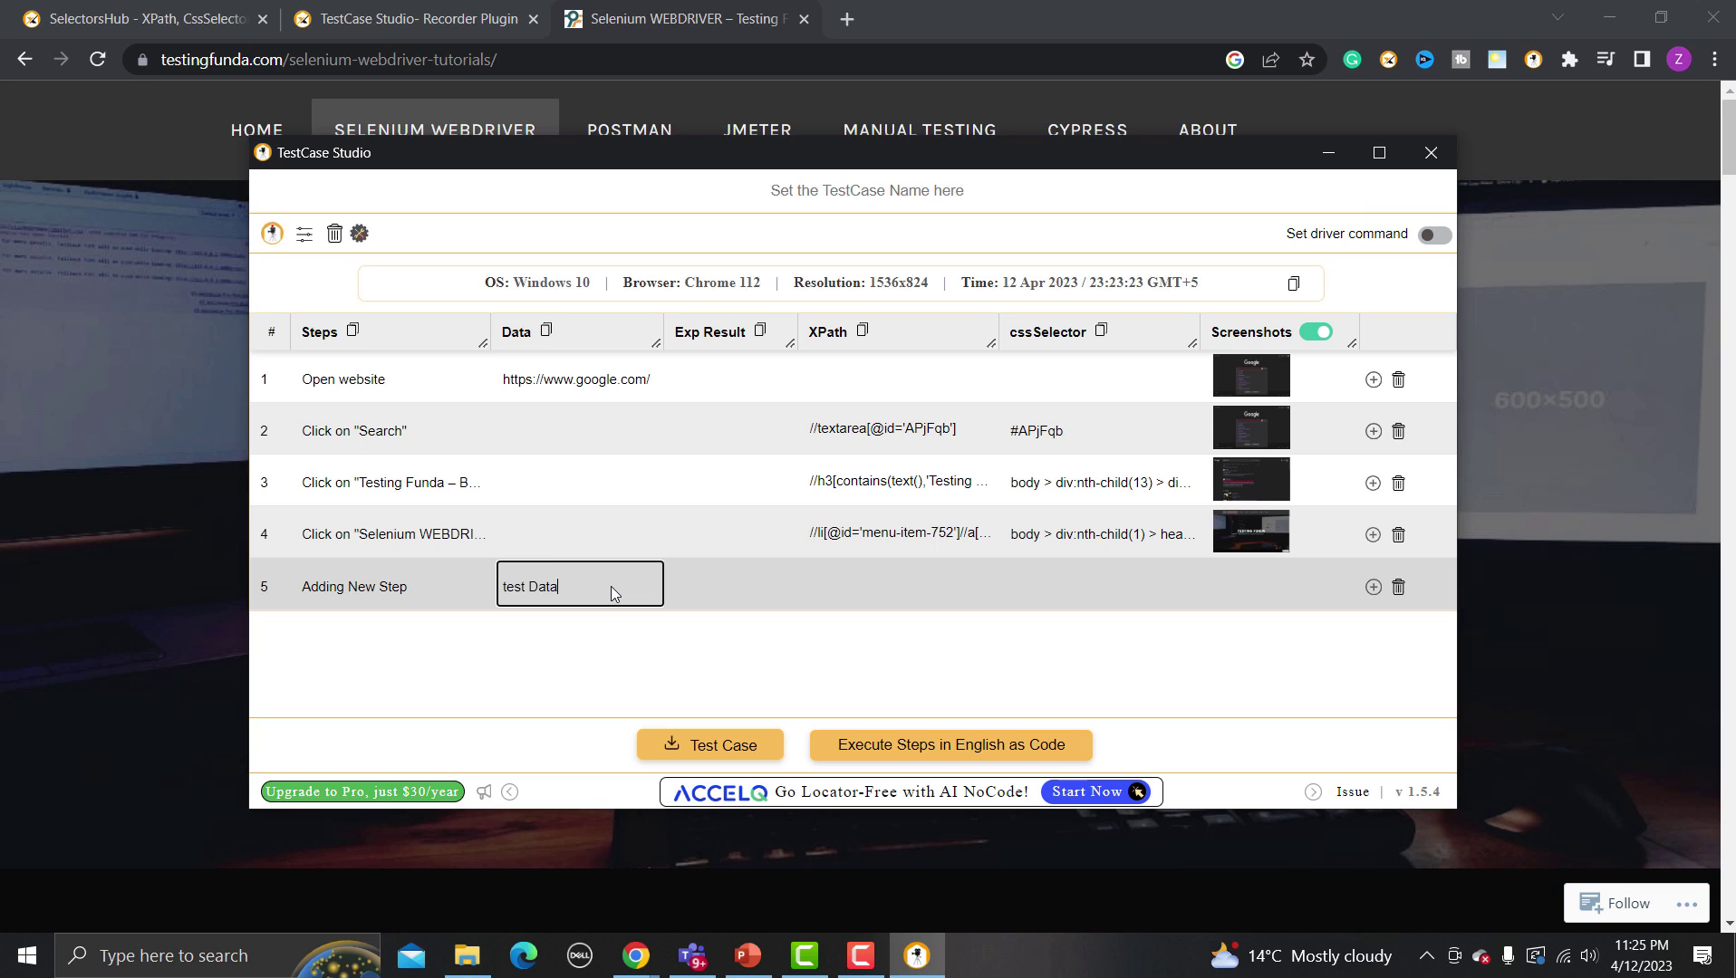
Step: Set the expected result of step 5 to "New Step should be added"
key(Tab)
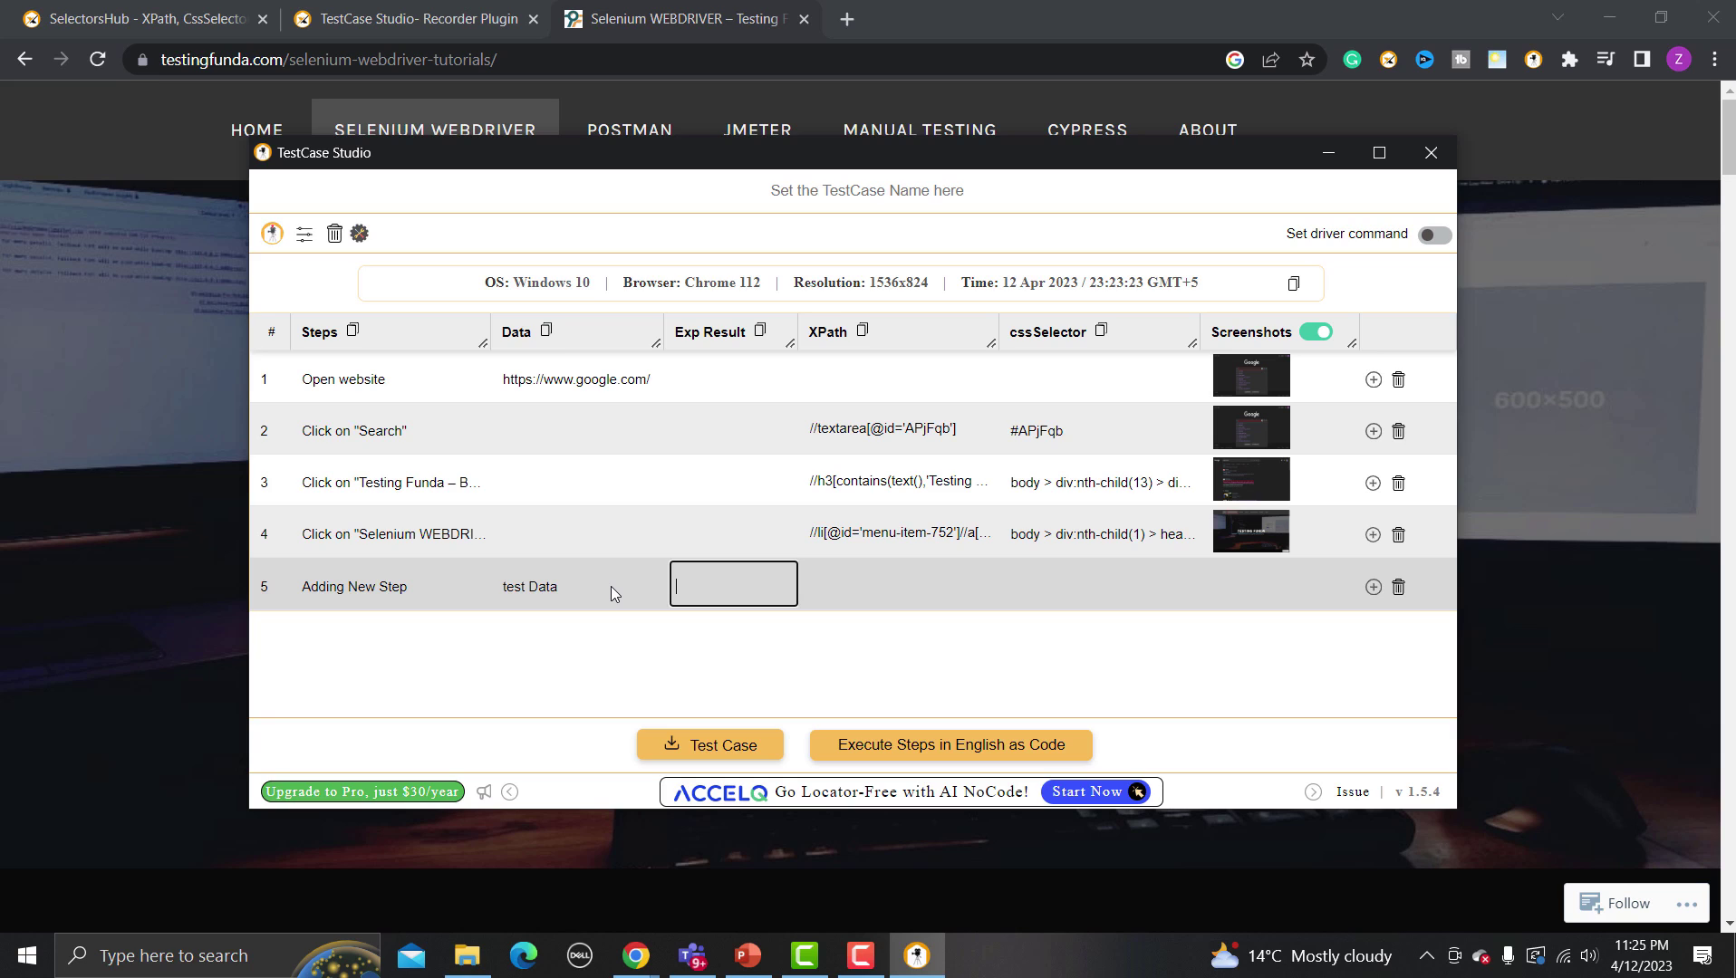
text(New Step should be added)
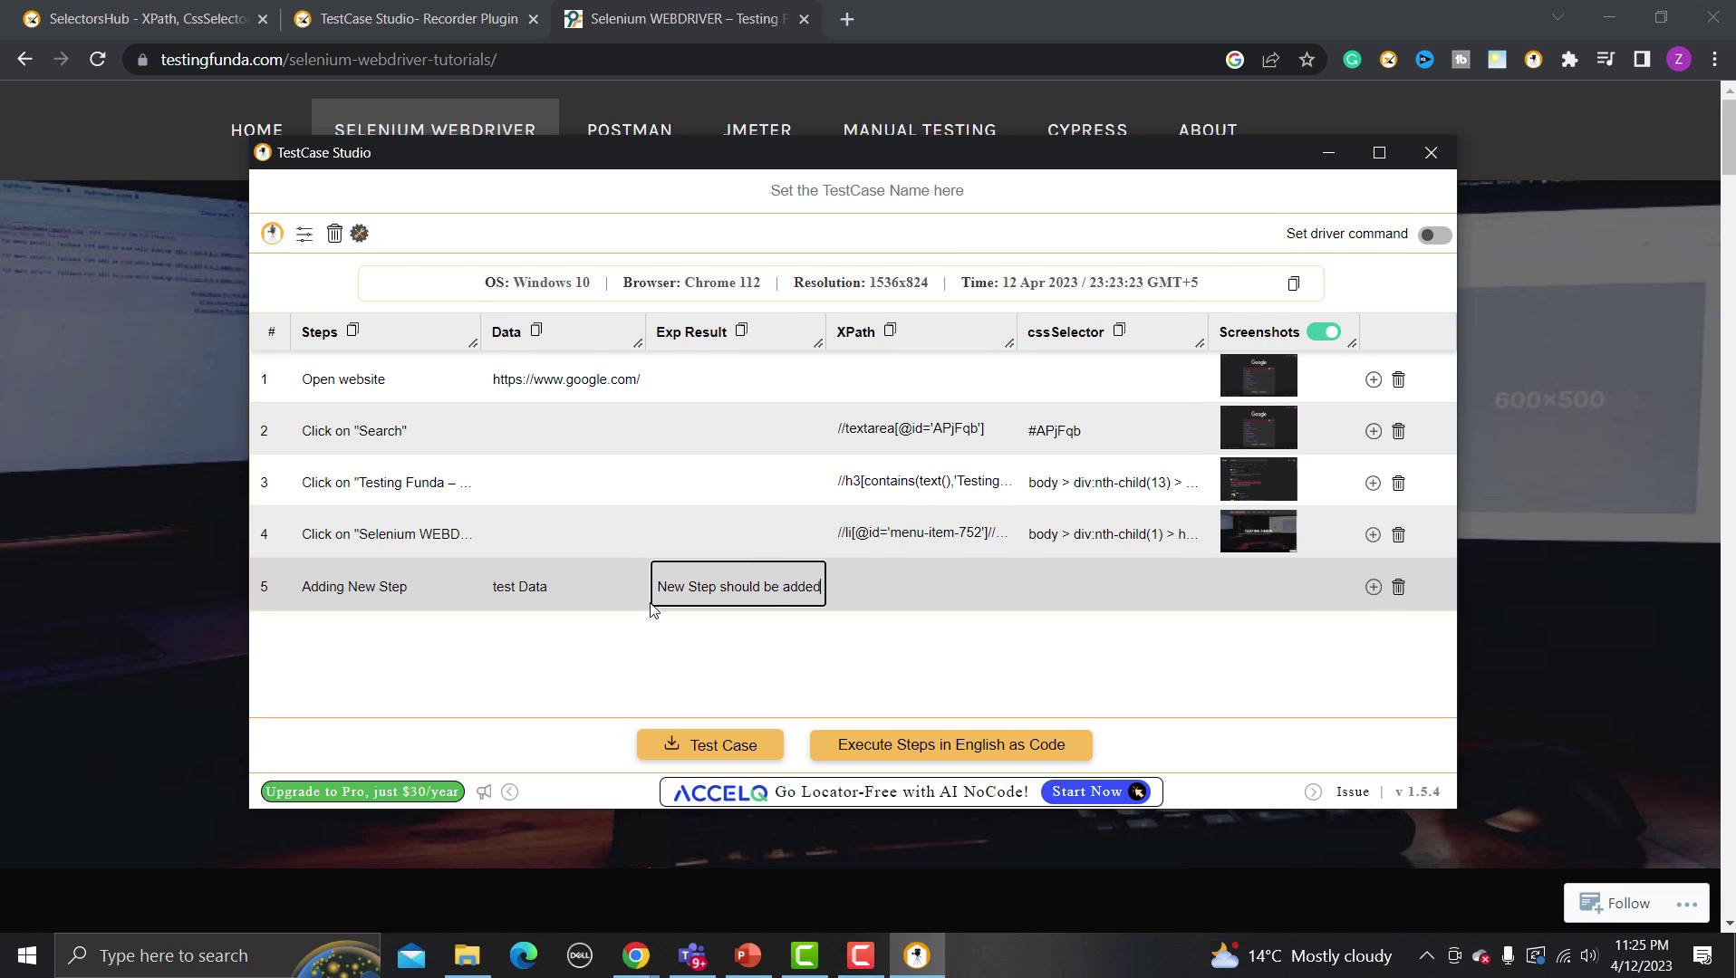
click(1205, 593)
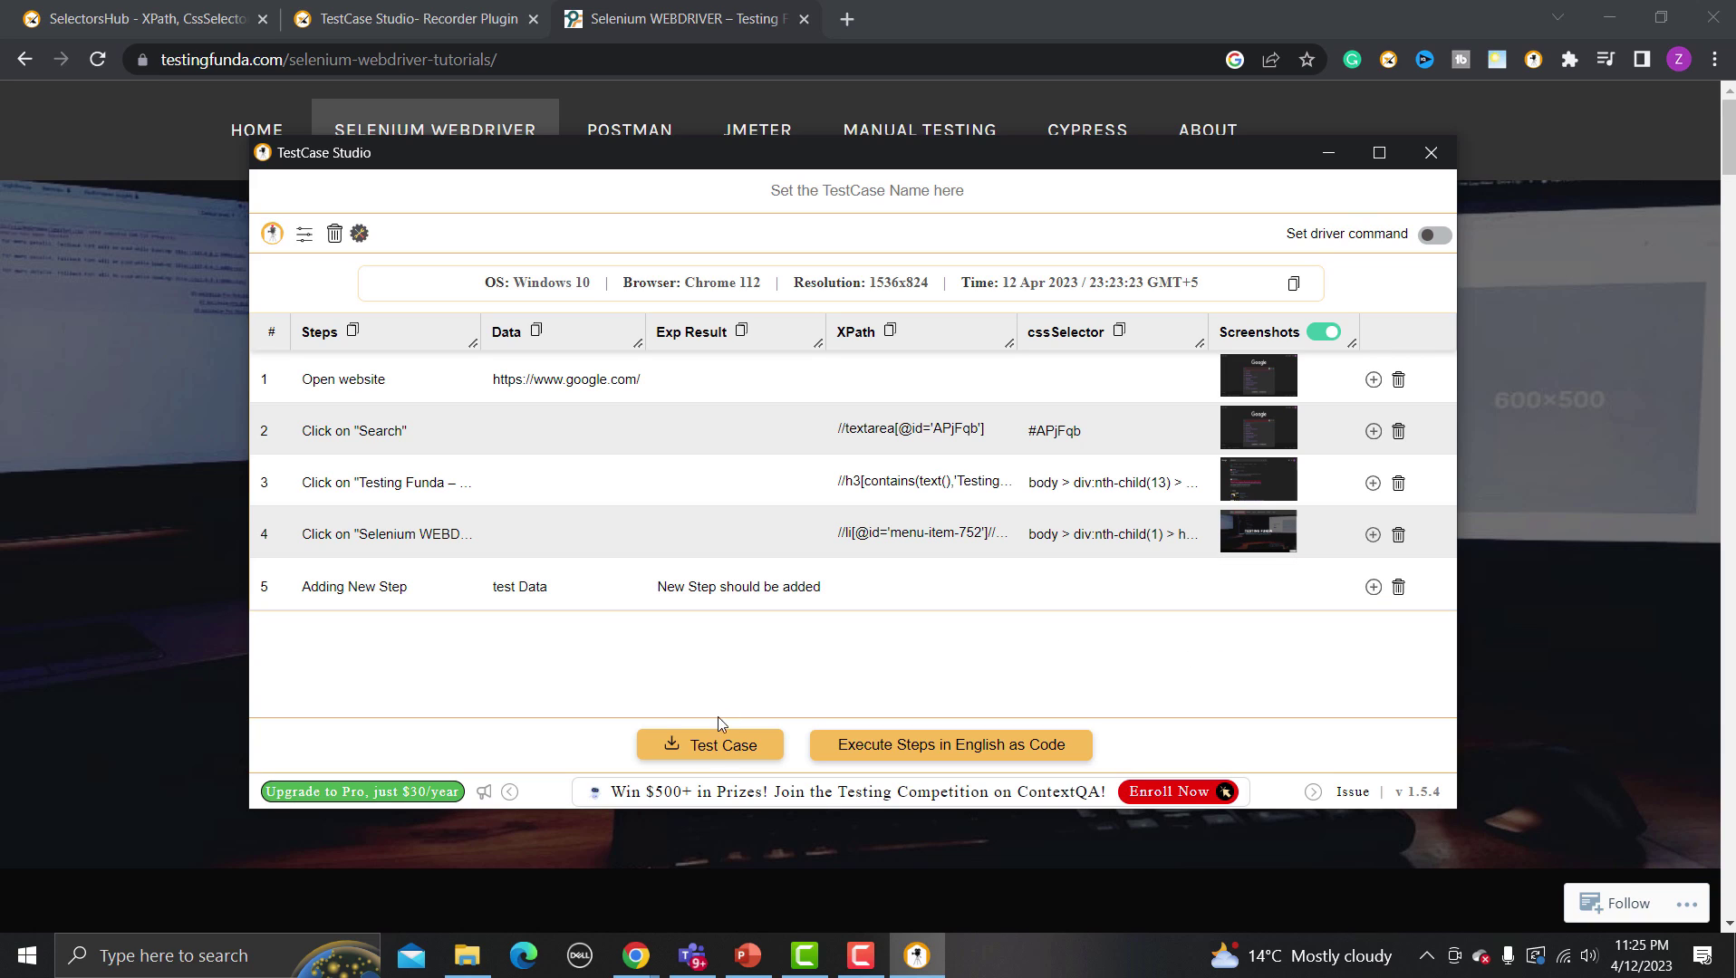
Step: Download the test case with its screenshots and resume recording
click(681, 752)
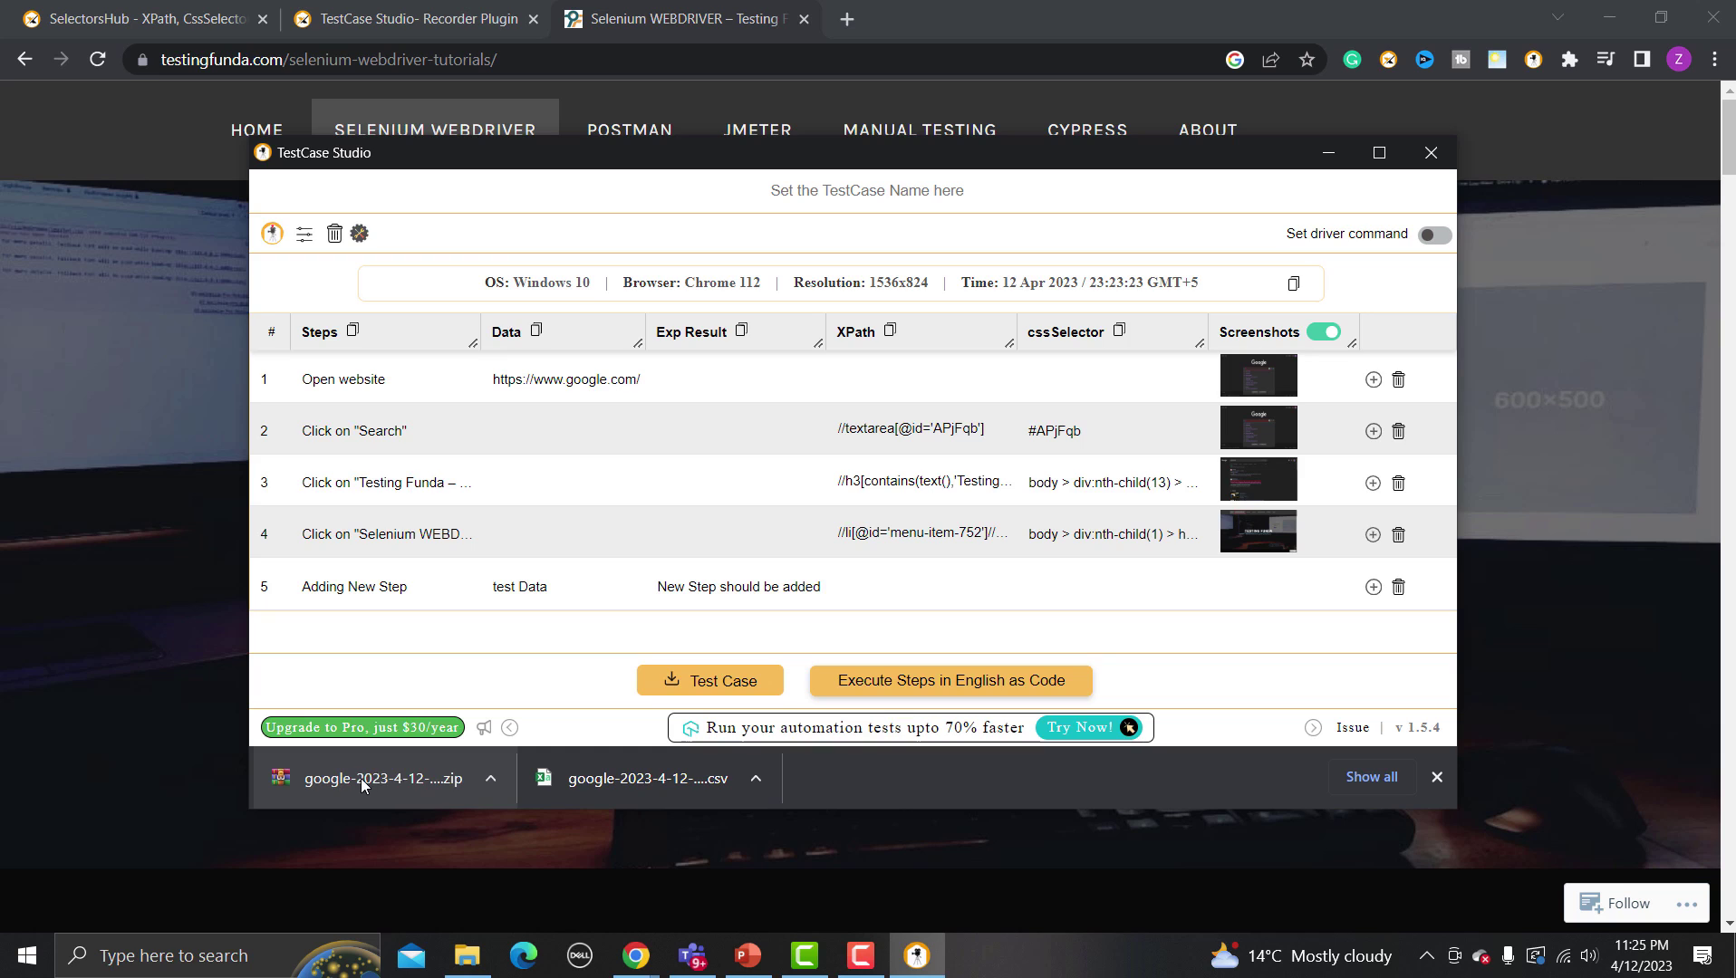
click(272, 235)
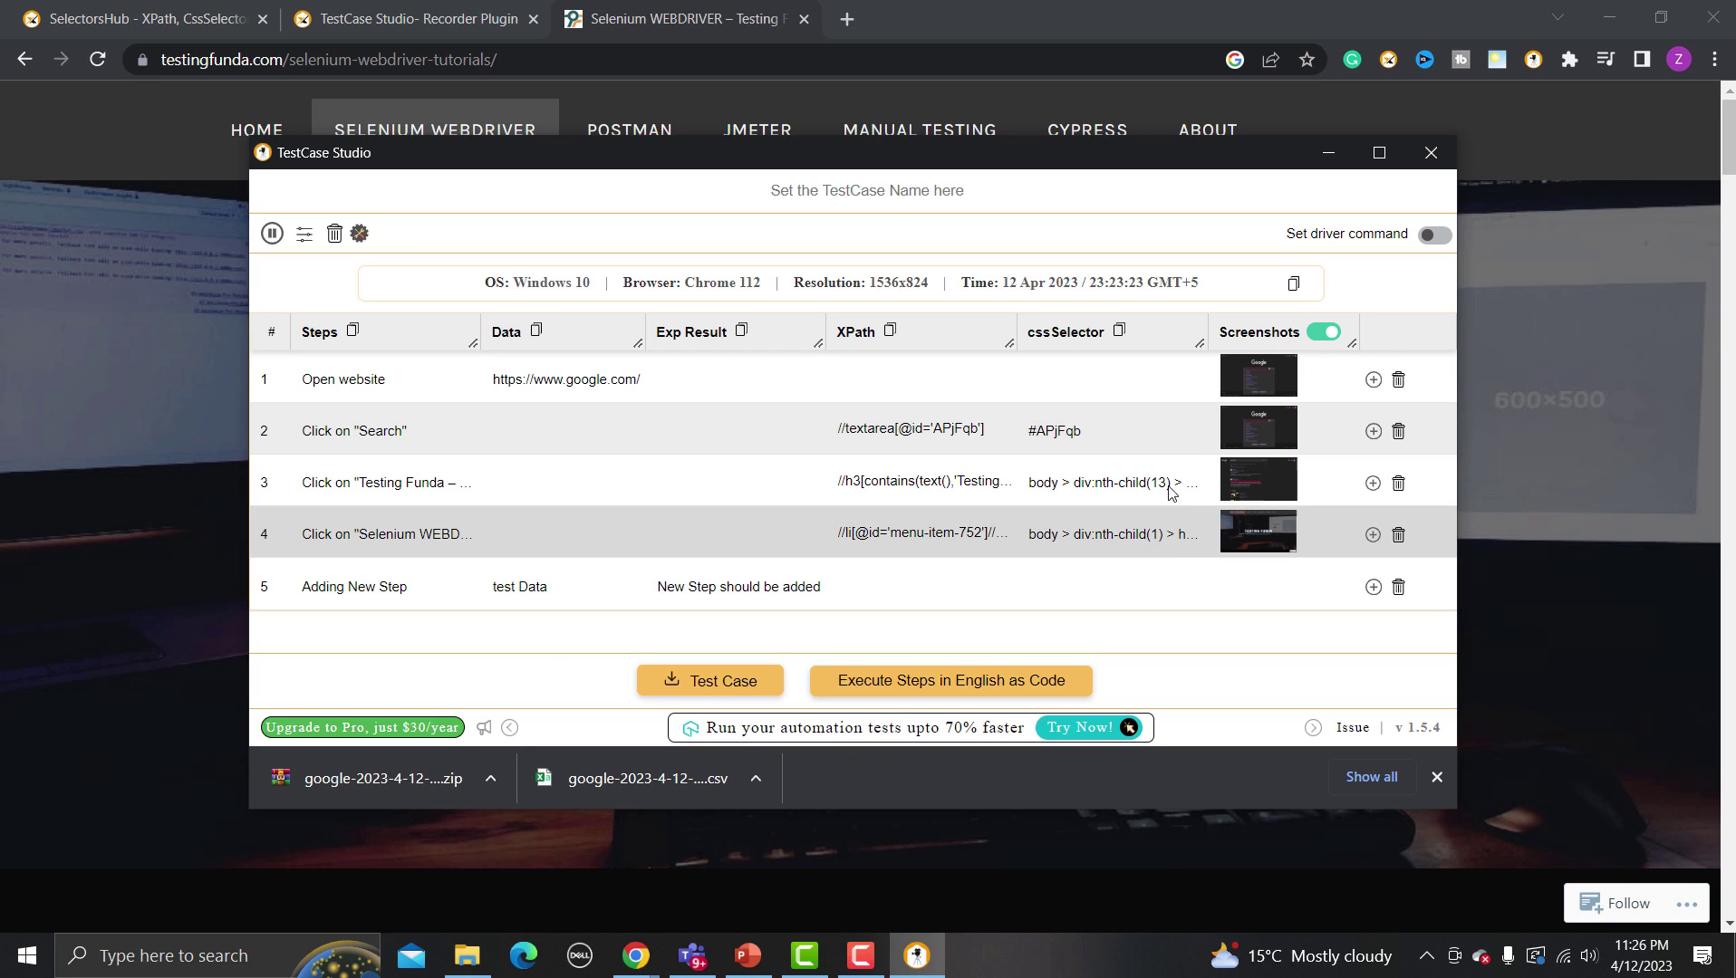
Step: Look through the enlarged screenshots of steps 1 to 4 and close the screenshot viewer
click(1259, 380)
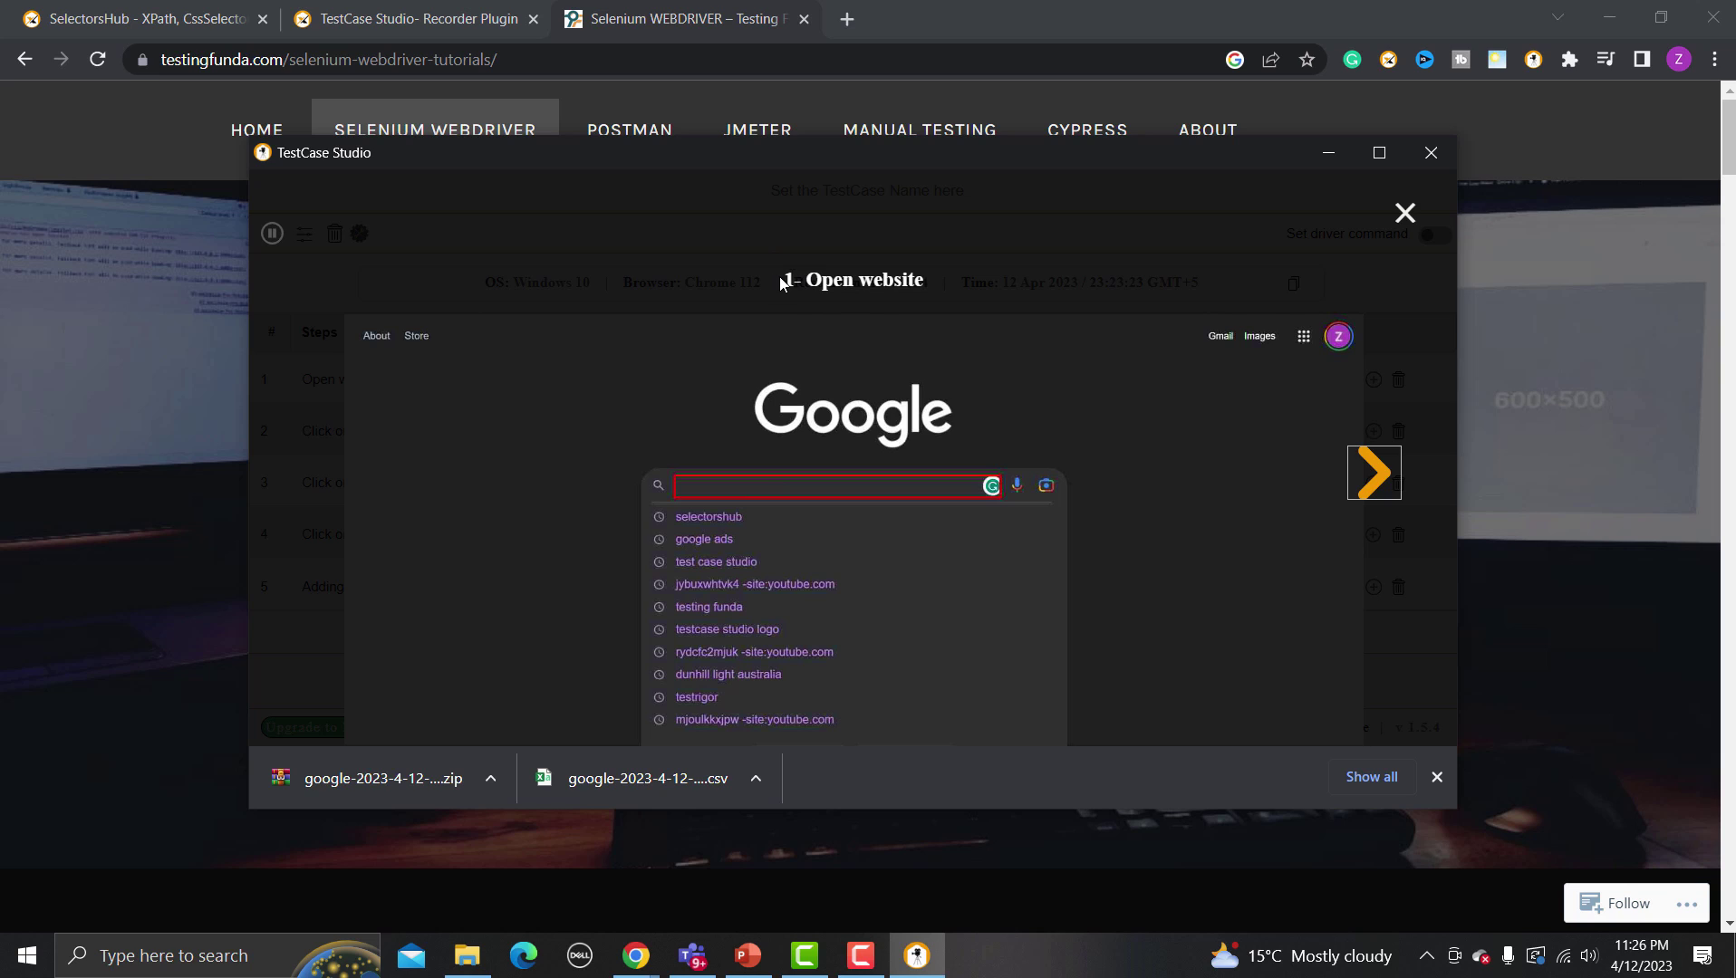
click(1374, 472)
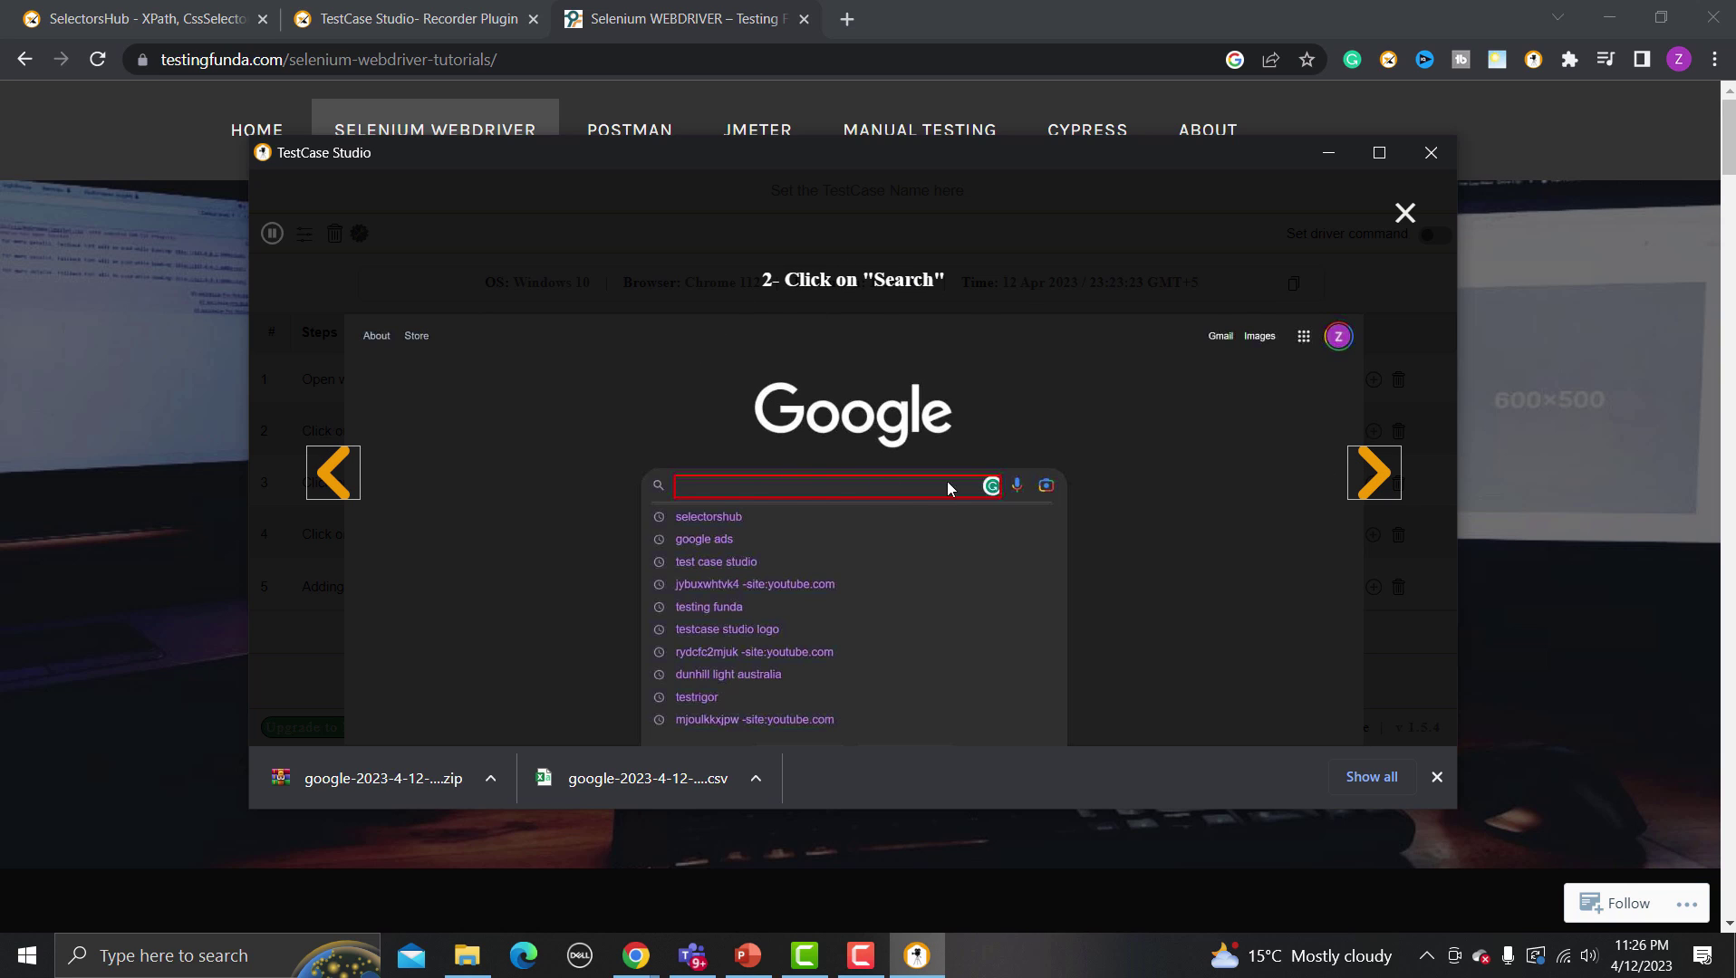
click(1365, 481)
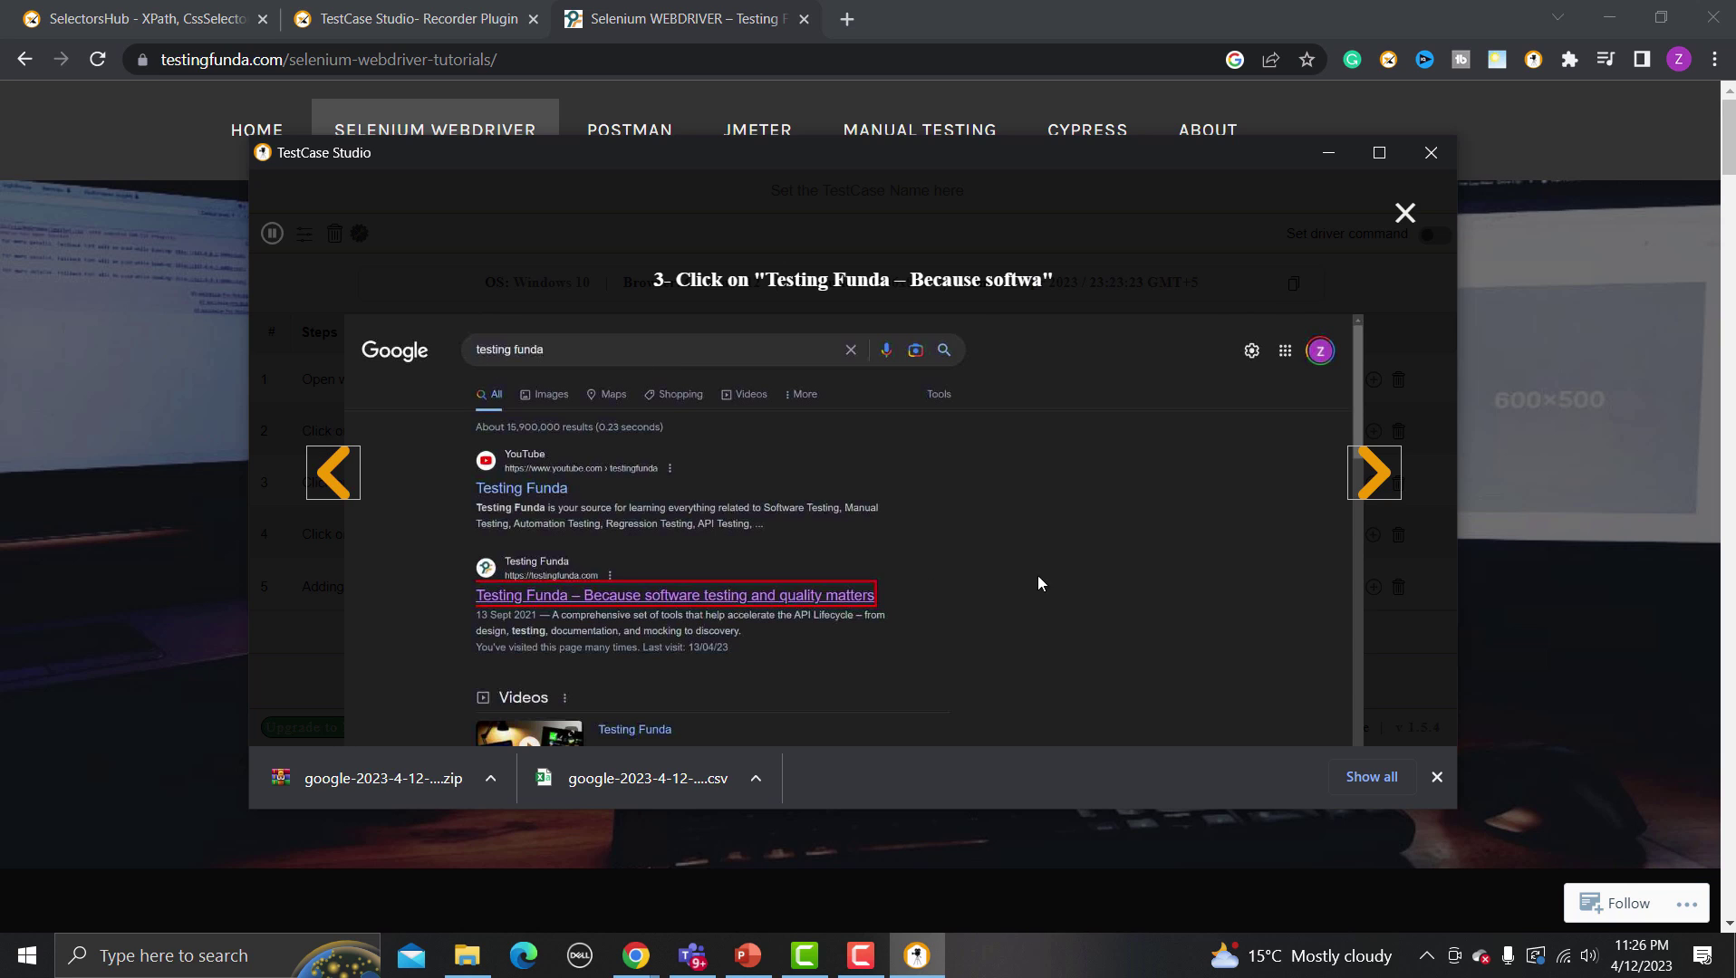
click(1368, 481)
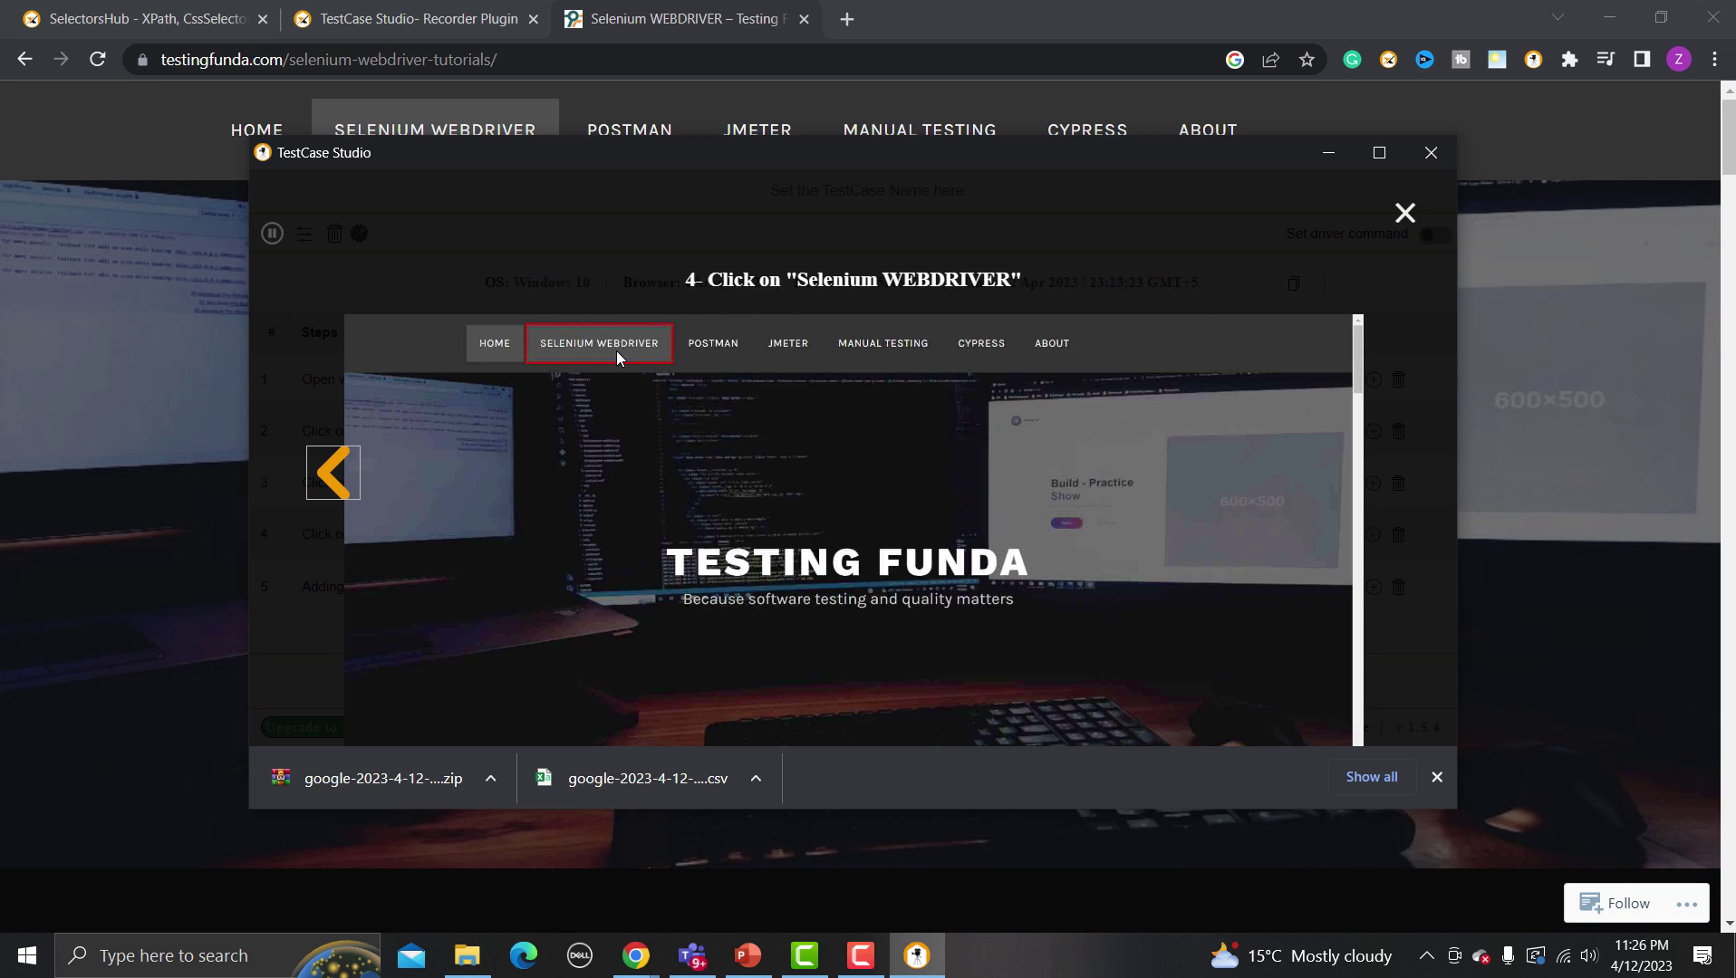
click(1329, 156)
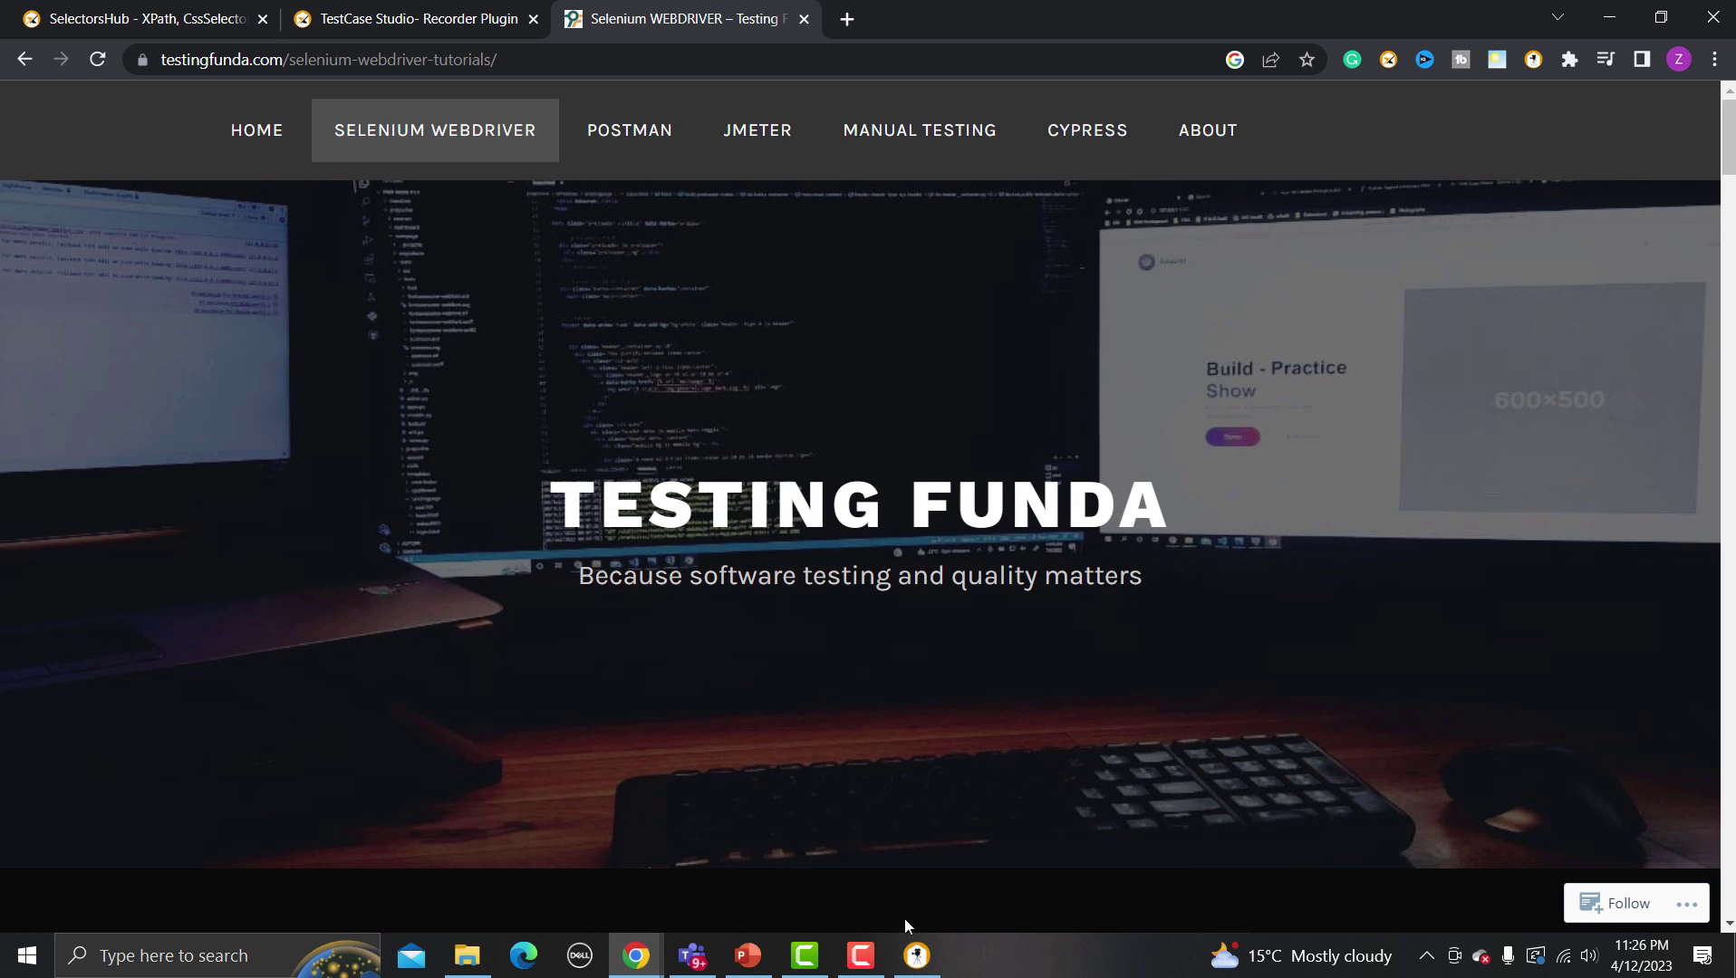
click(916, 956)
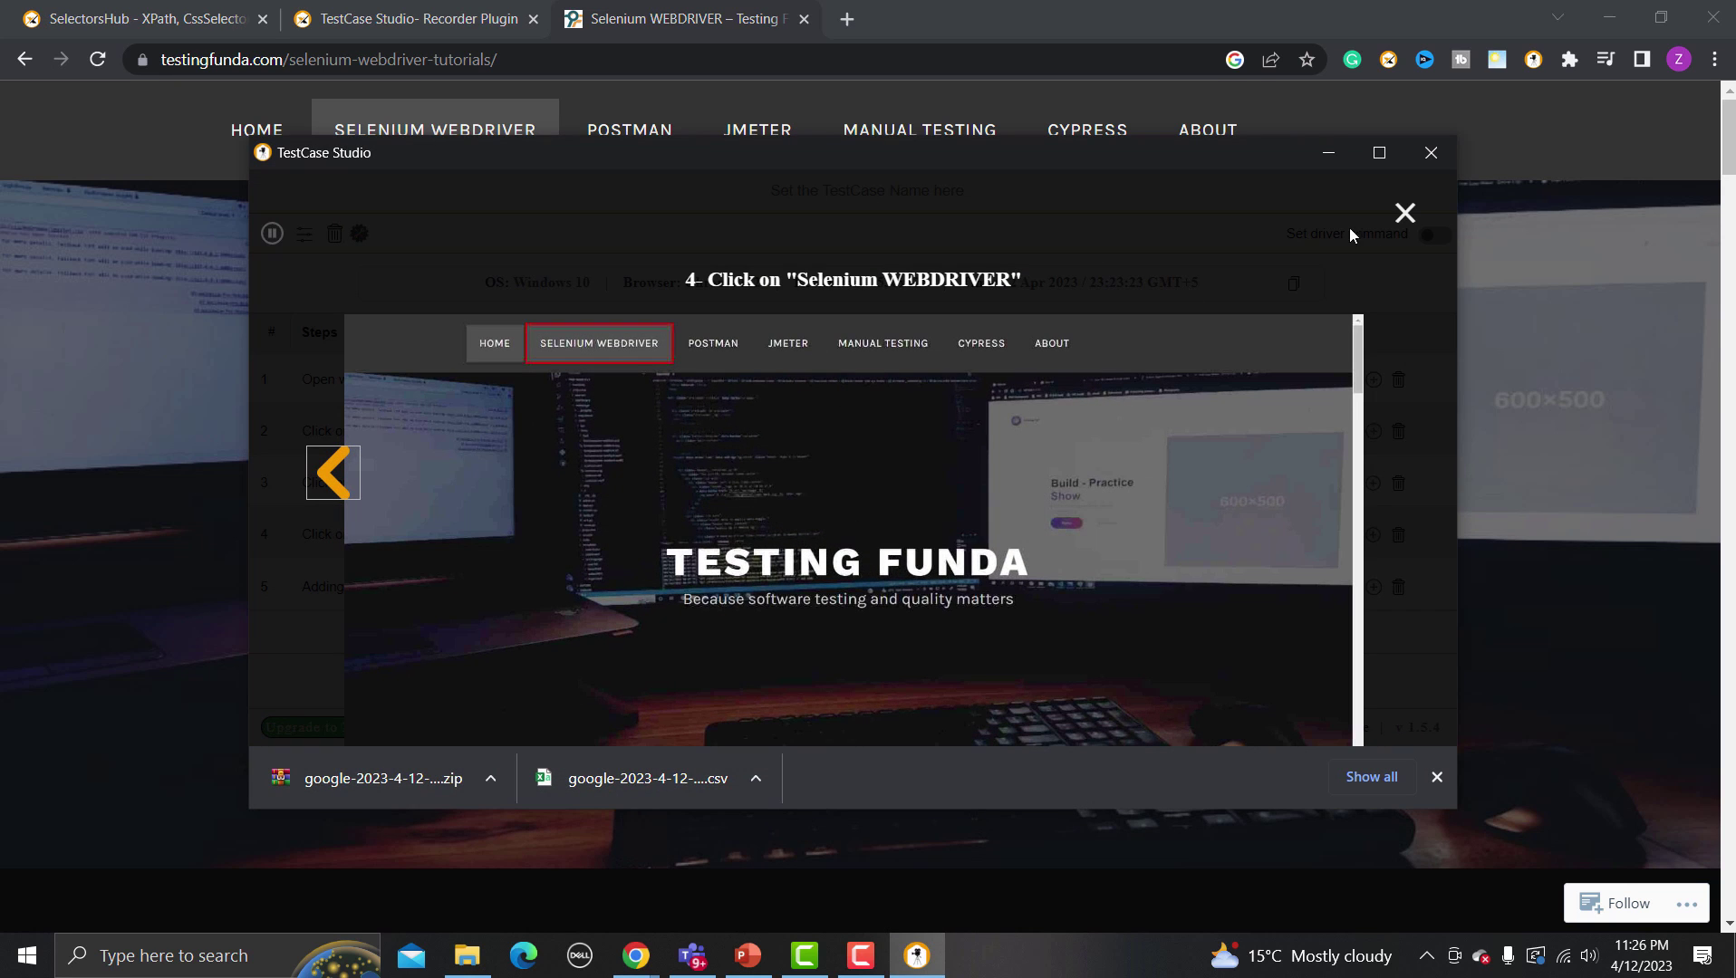
click(1405, 214)
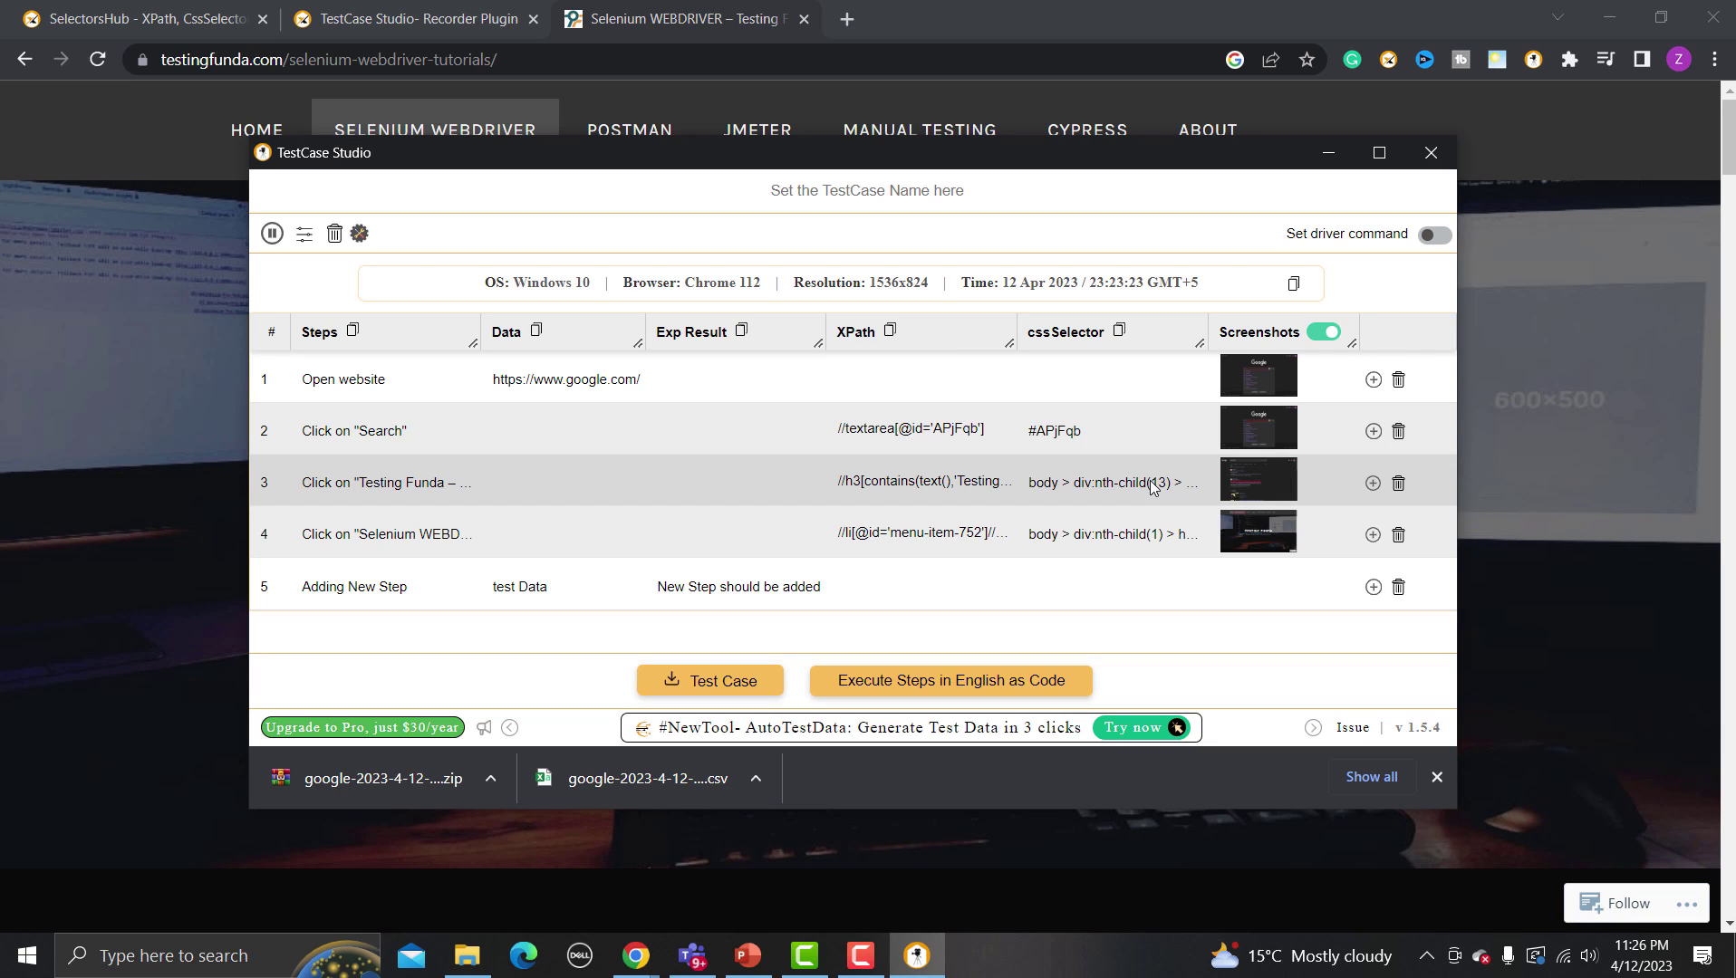
Step: Open the downloaded screenshots archive's folder and view the step images, starting with 1-Open website
click(492, 777)
click(548, 701)
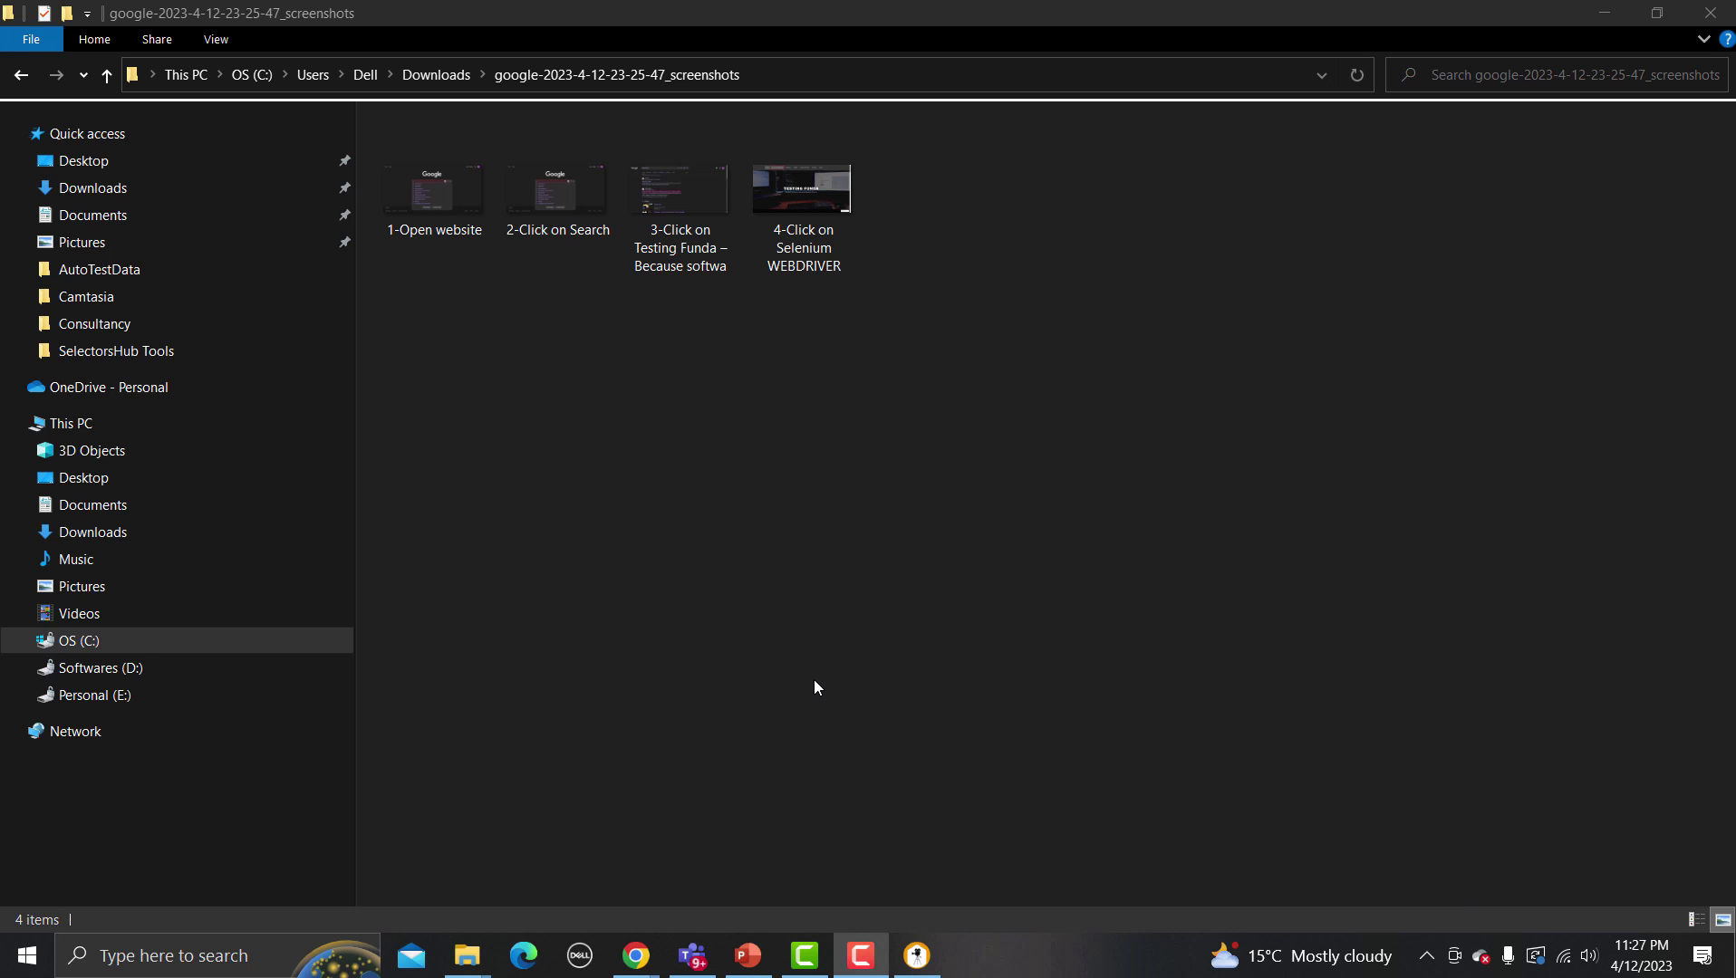
double_click(428, 193)
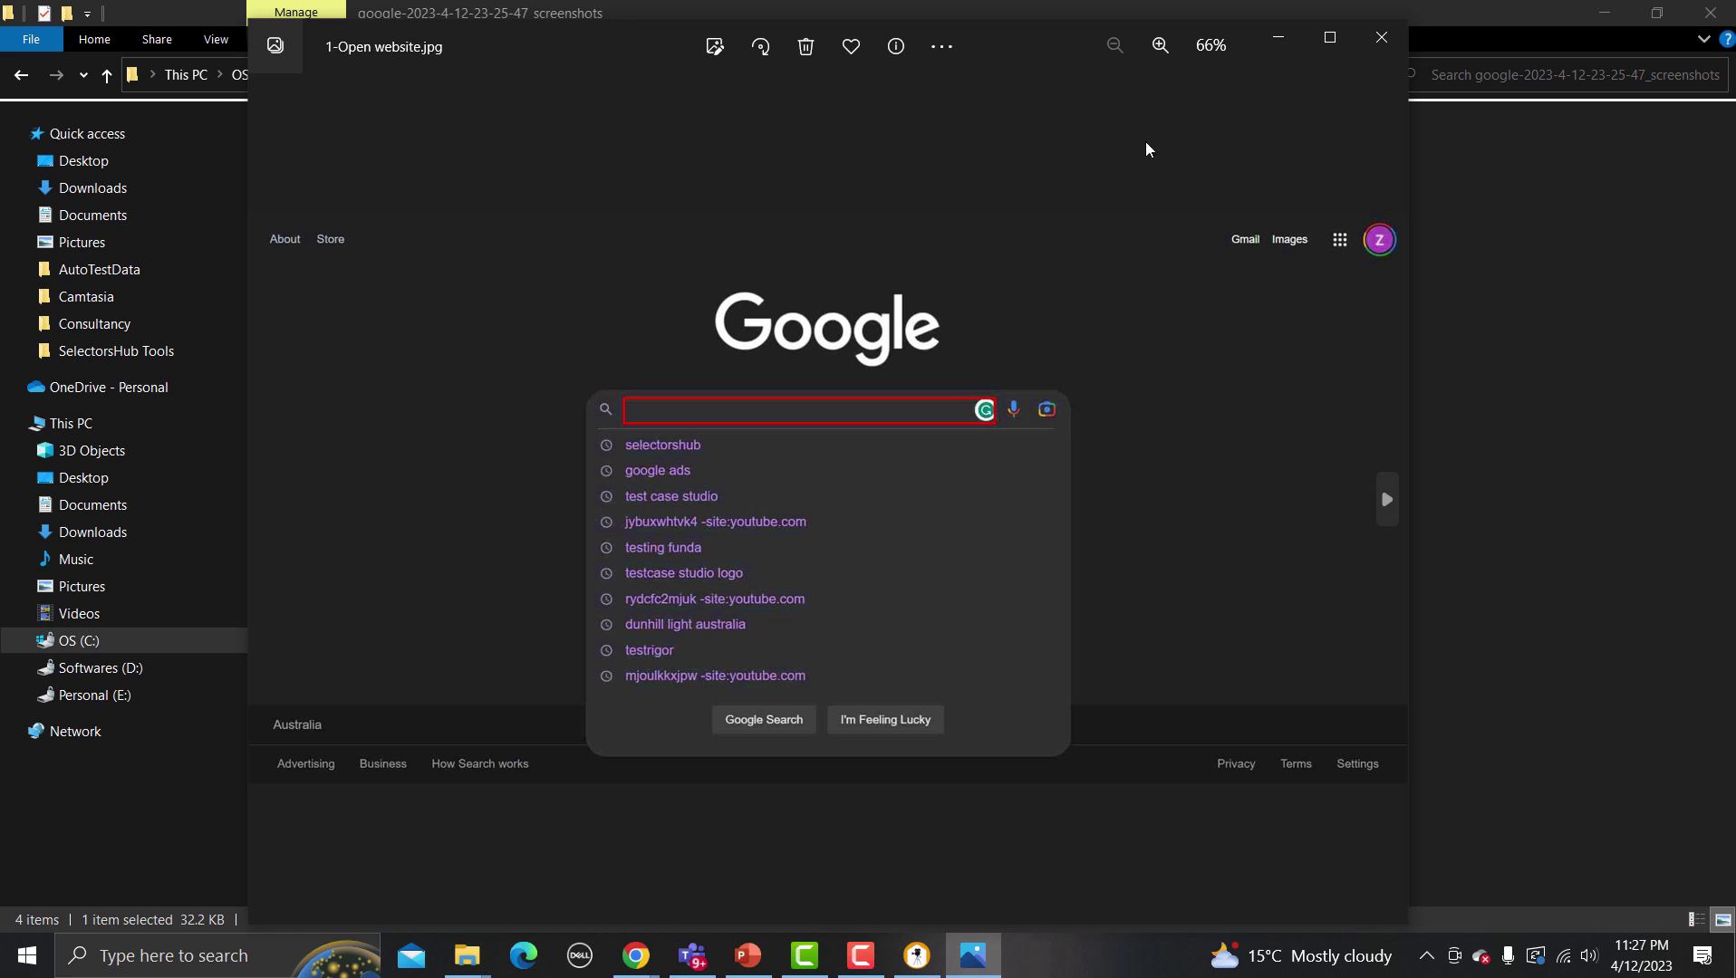
click(1387, 499)
click(1387, 497)
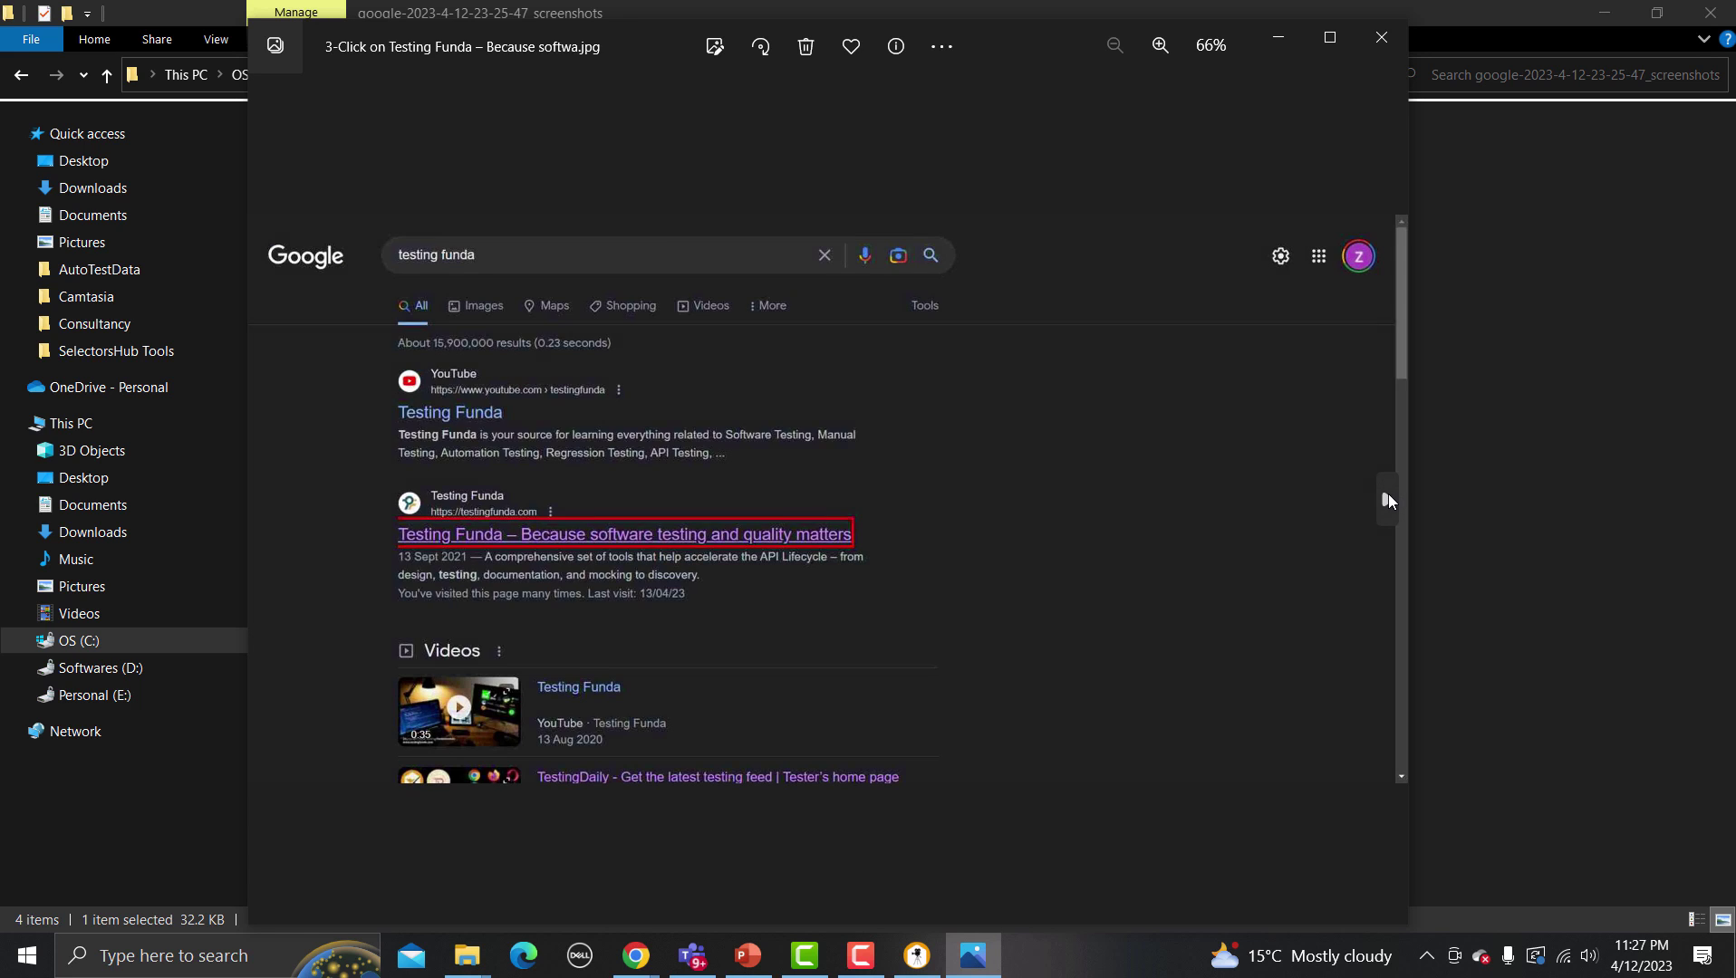
click(1387, 497)
click(1272, 42)
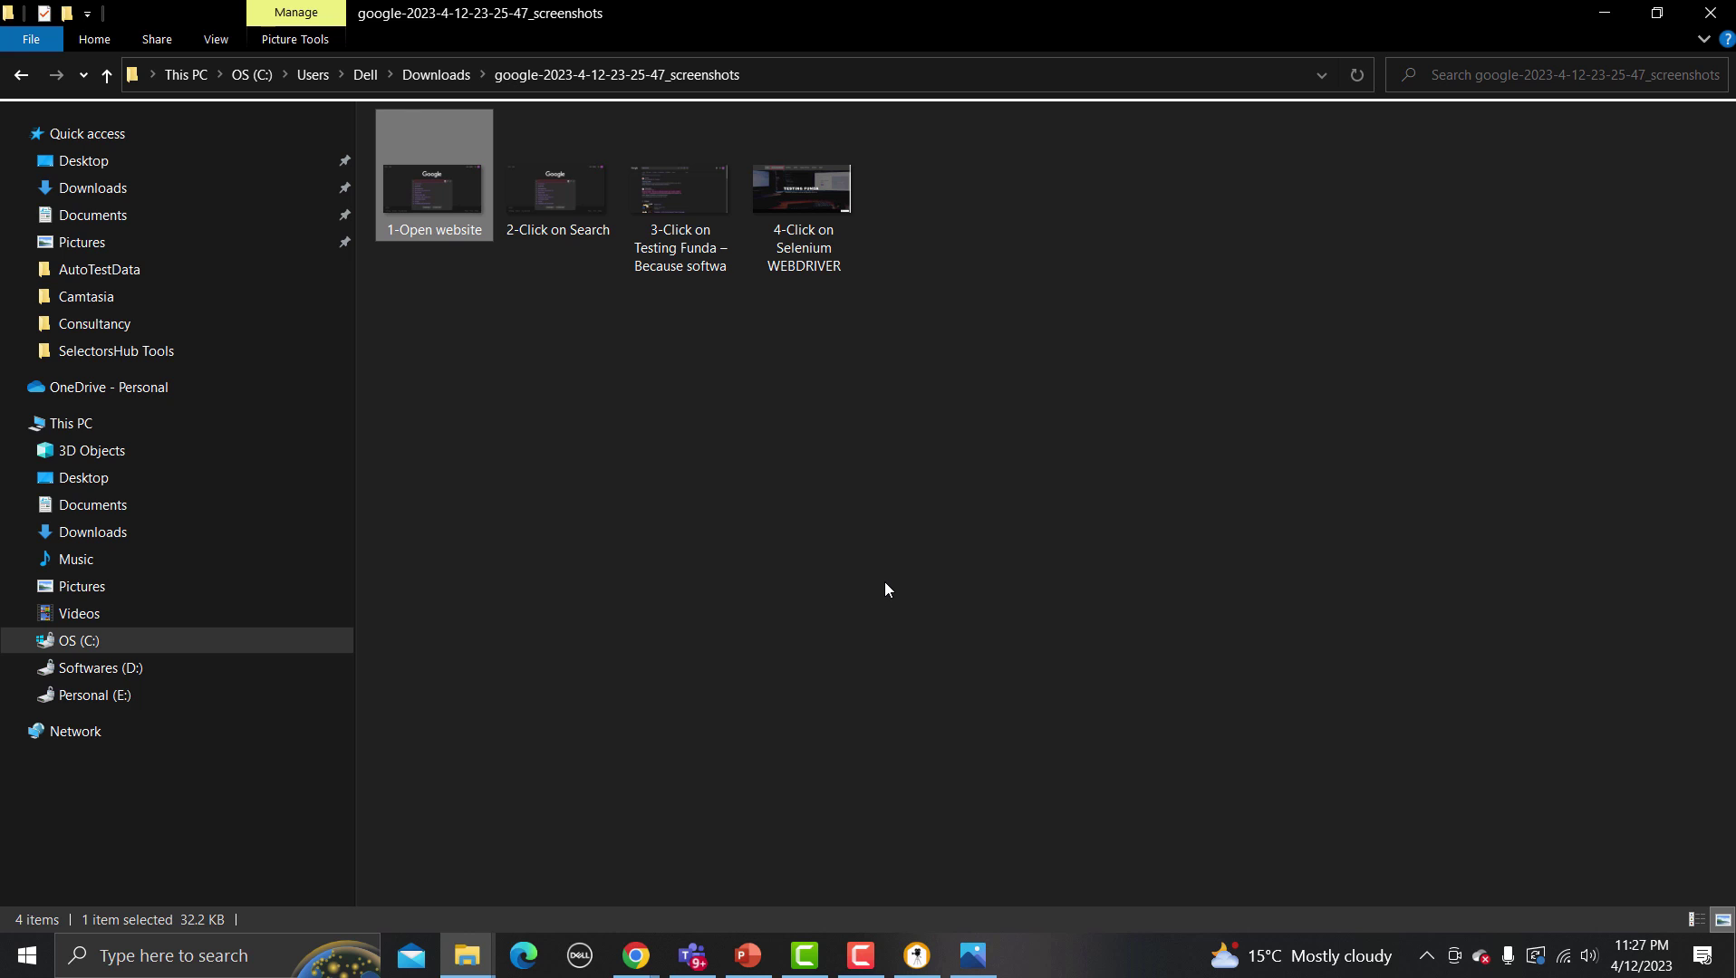
click(463, 937)
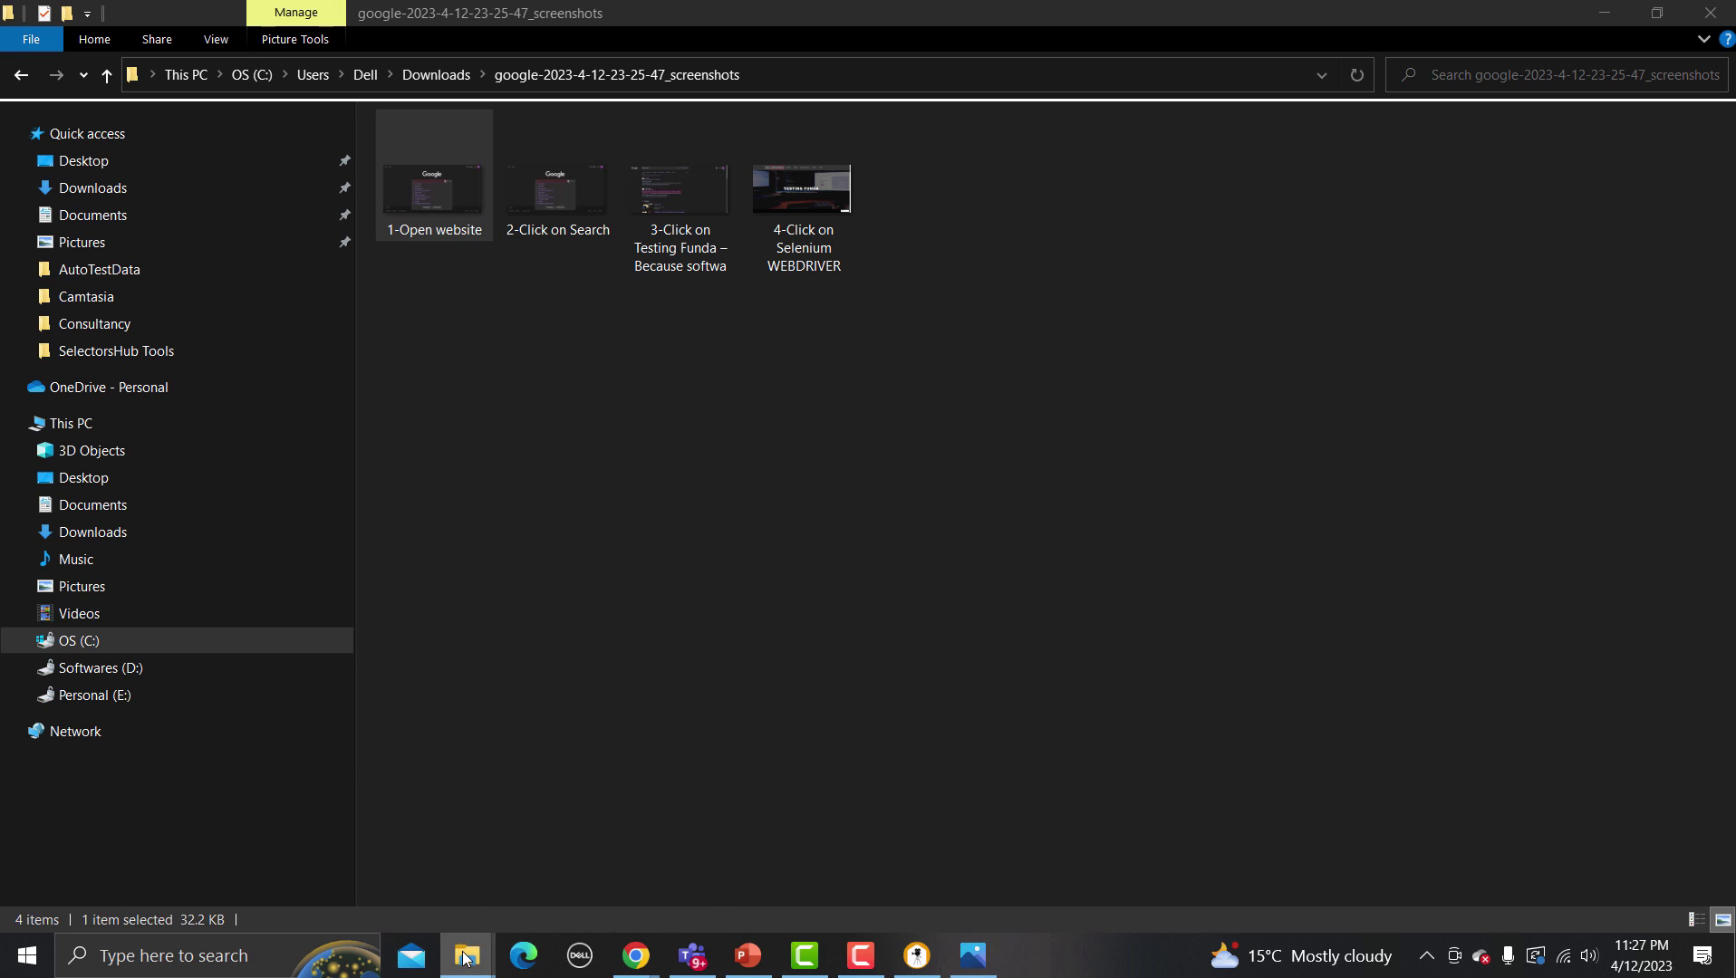
click(100, 532)
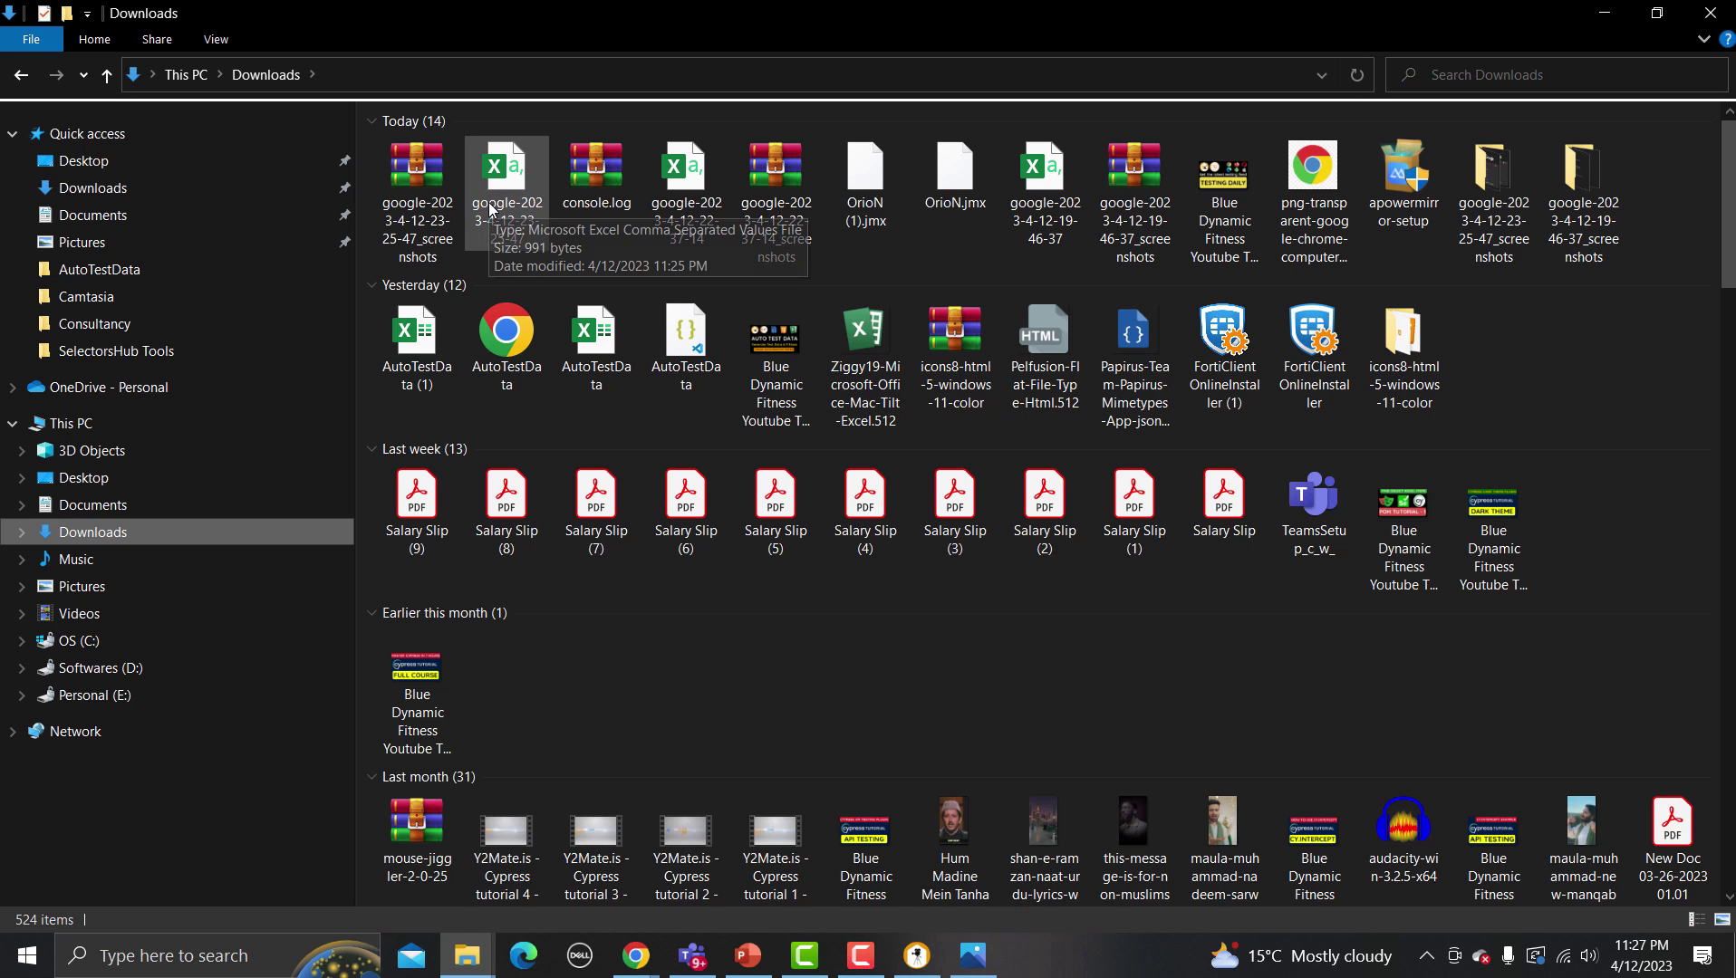
double_click(494, 204)
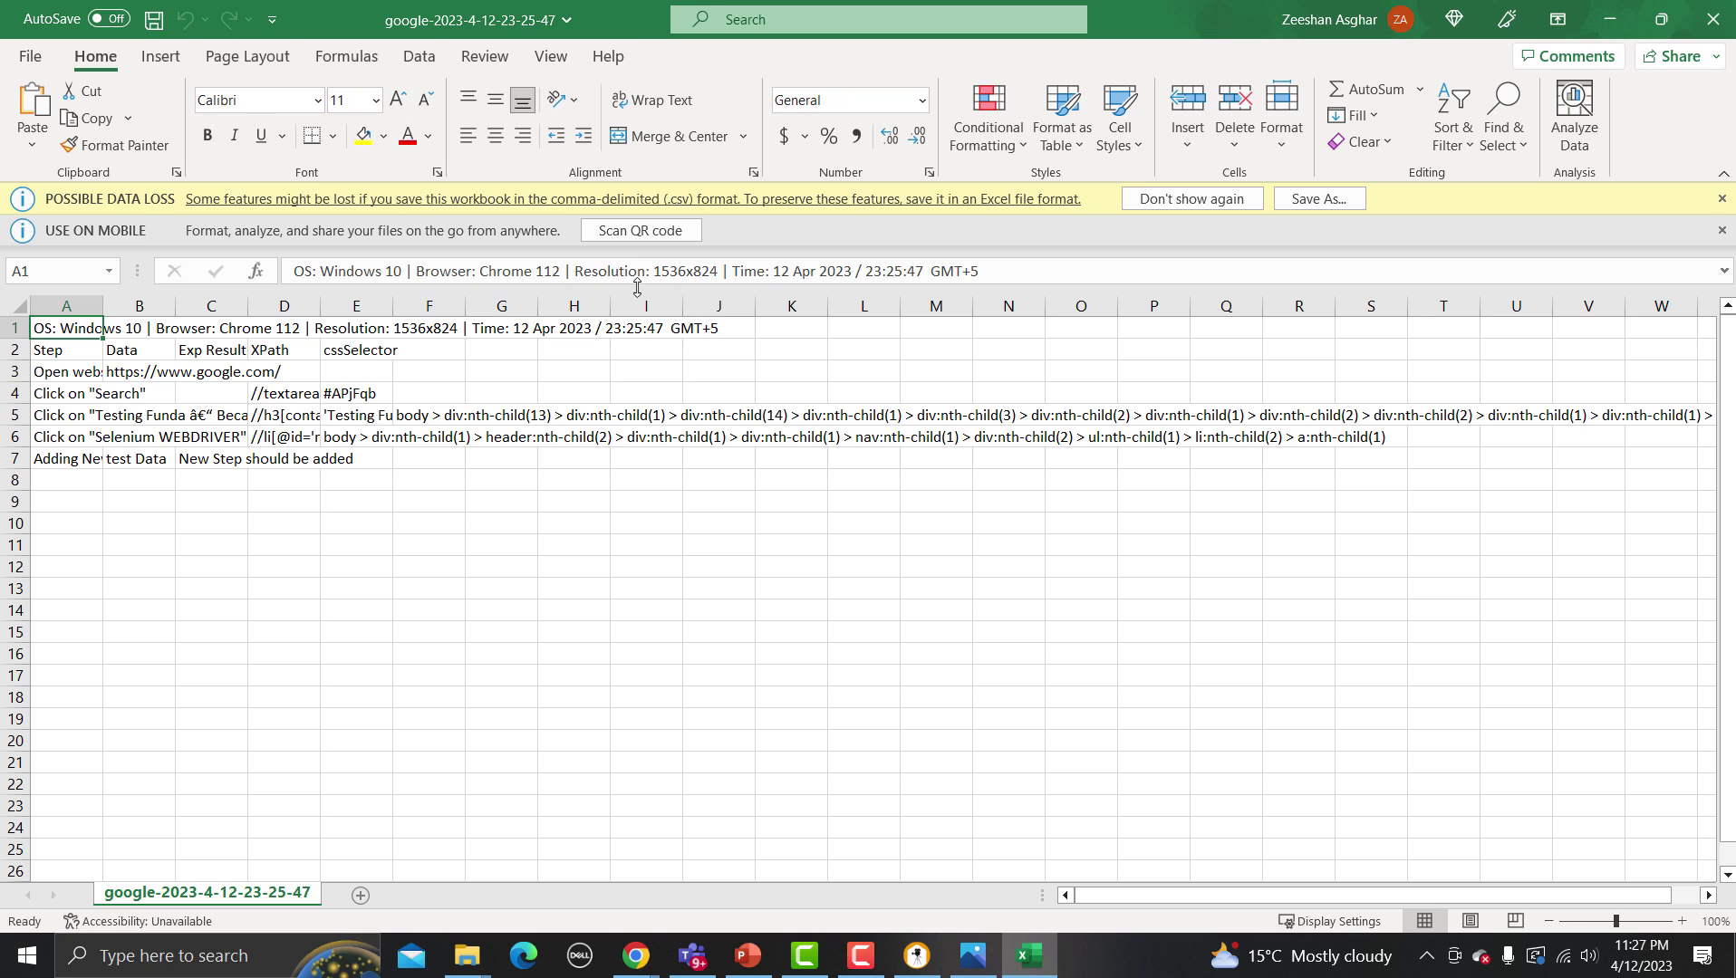
Step: Widen columns A to D of the exported sheet to fit their contents
drag(108, 312, 740, 313)
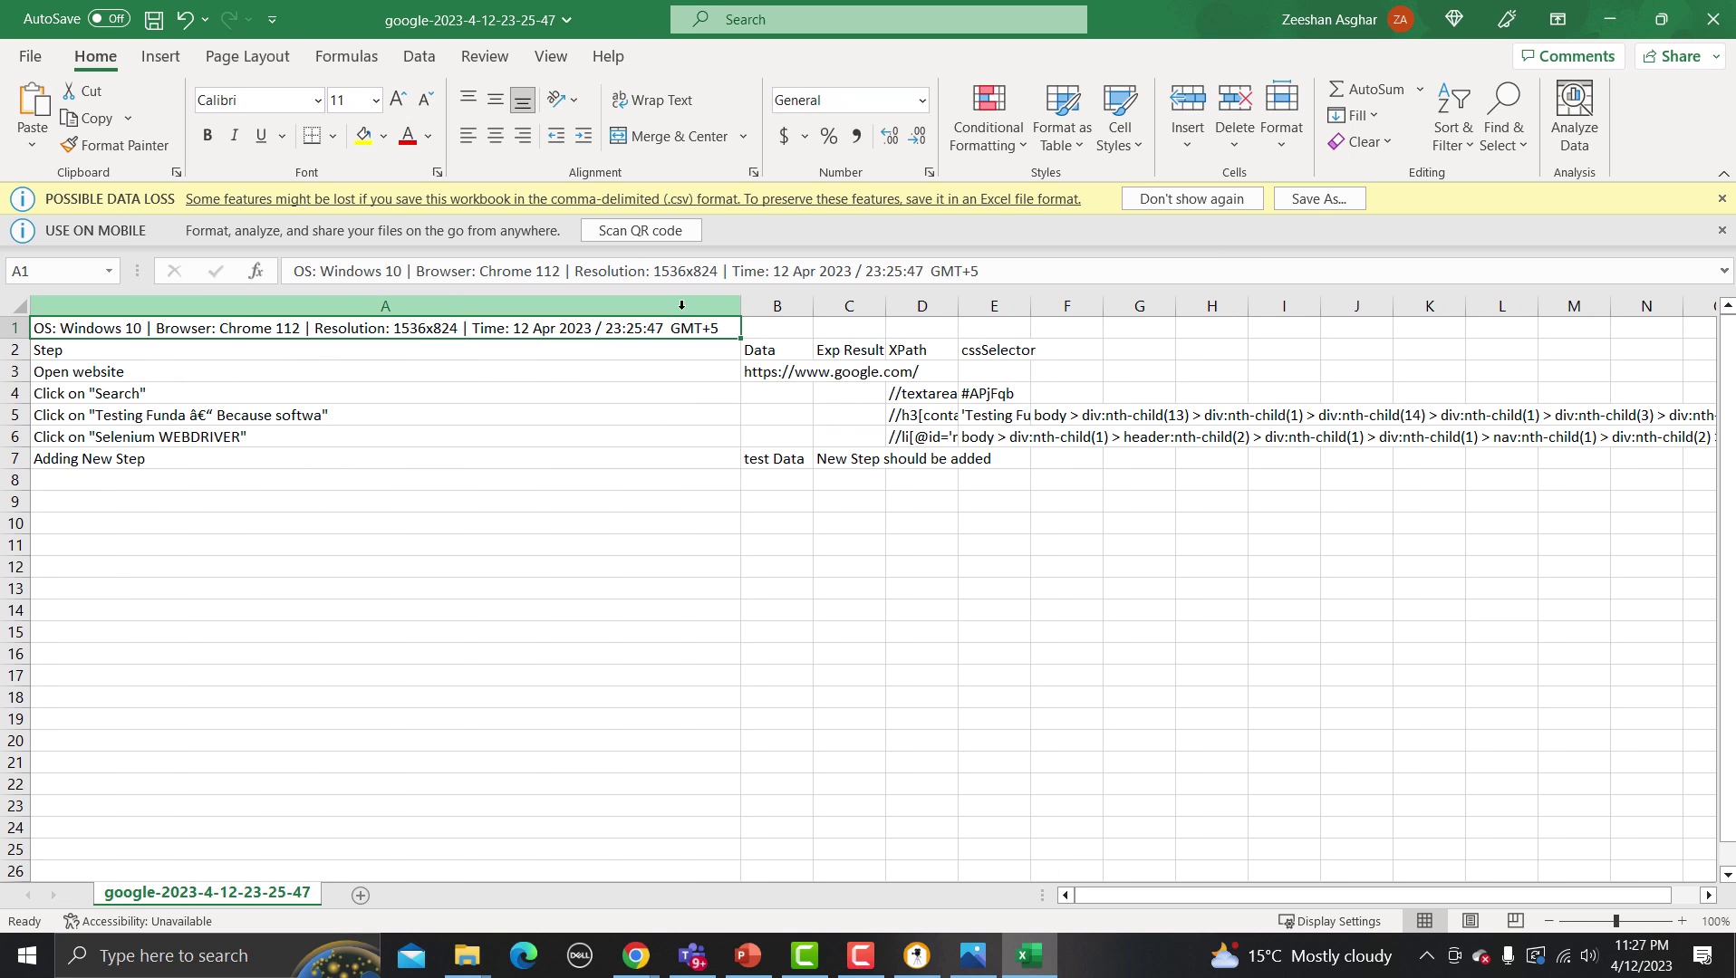
double_click(808, 312)
double_click(1001, 313)
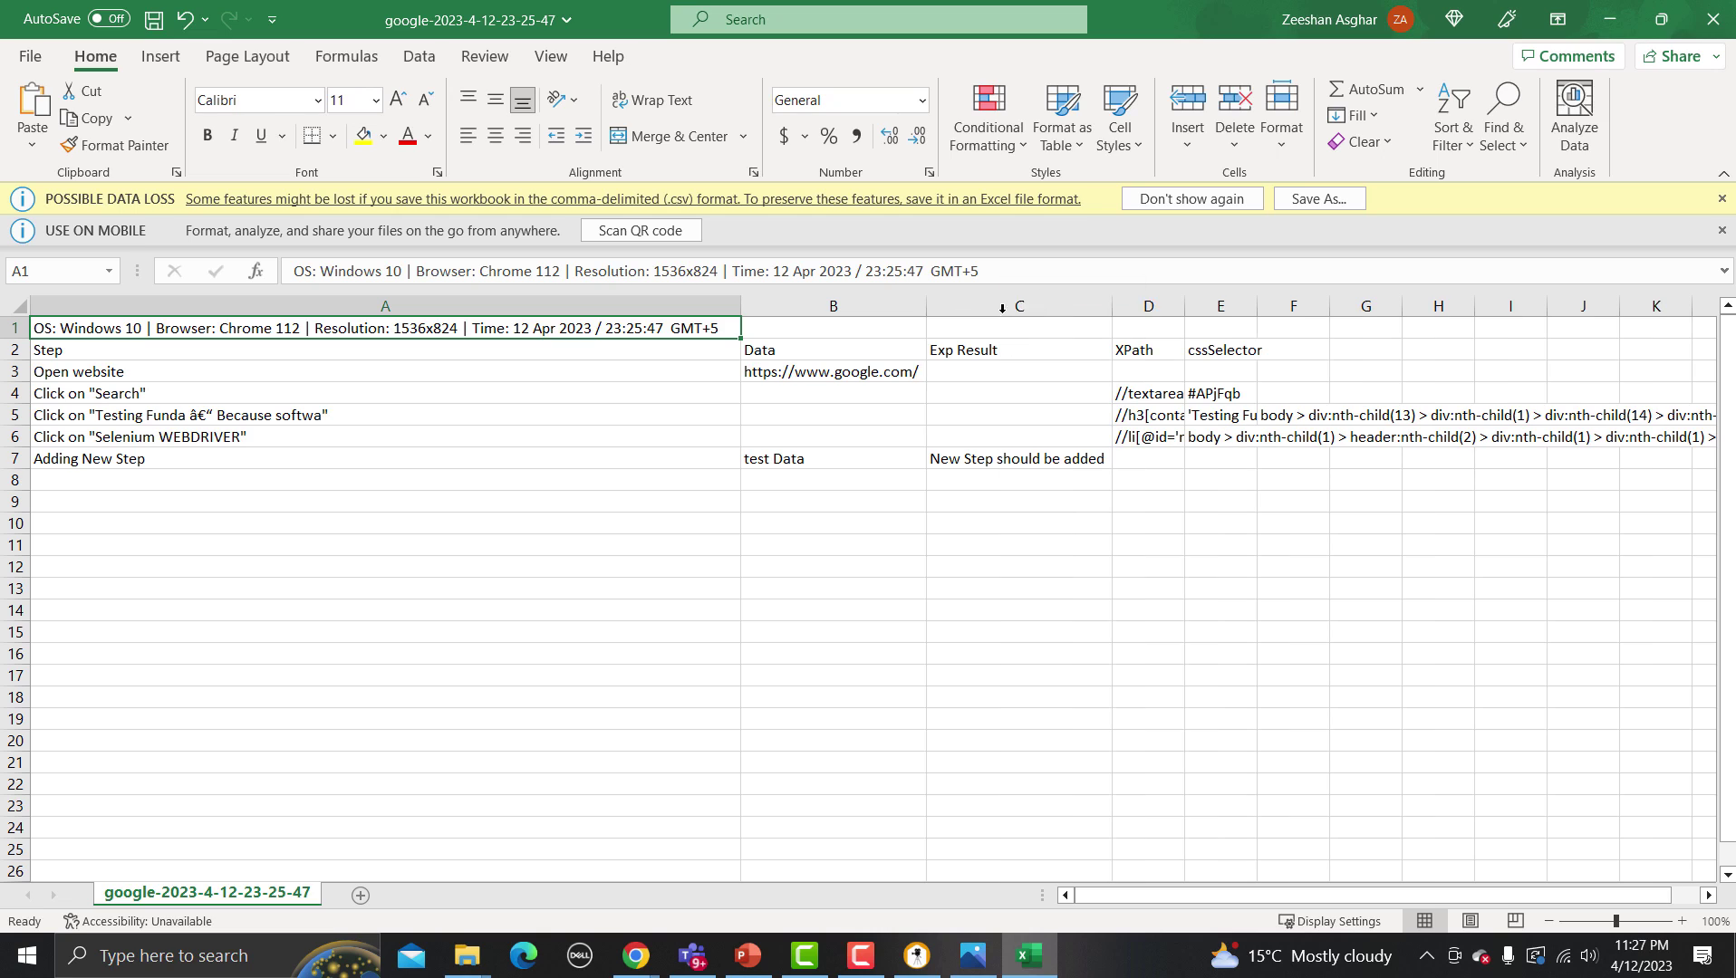
double_click(1185, 312)
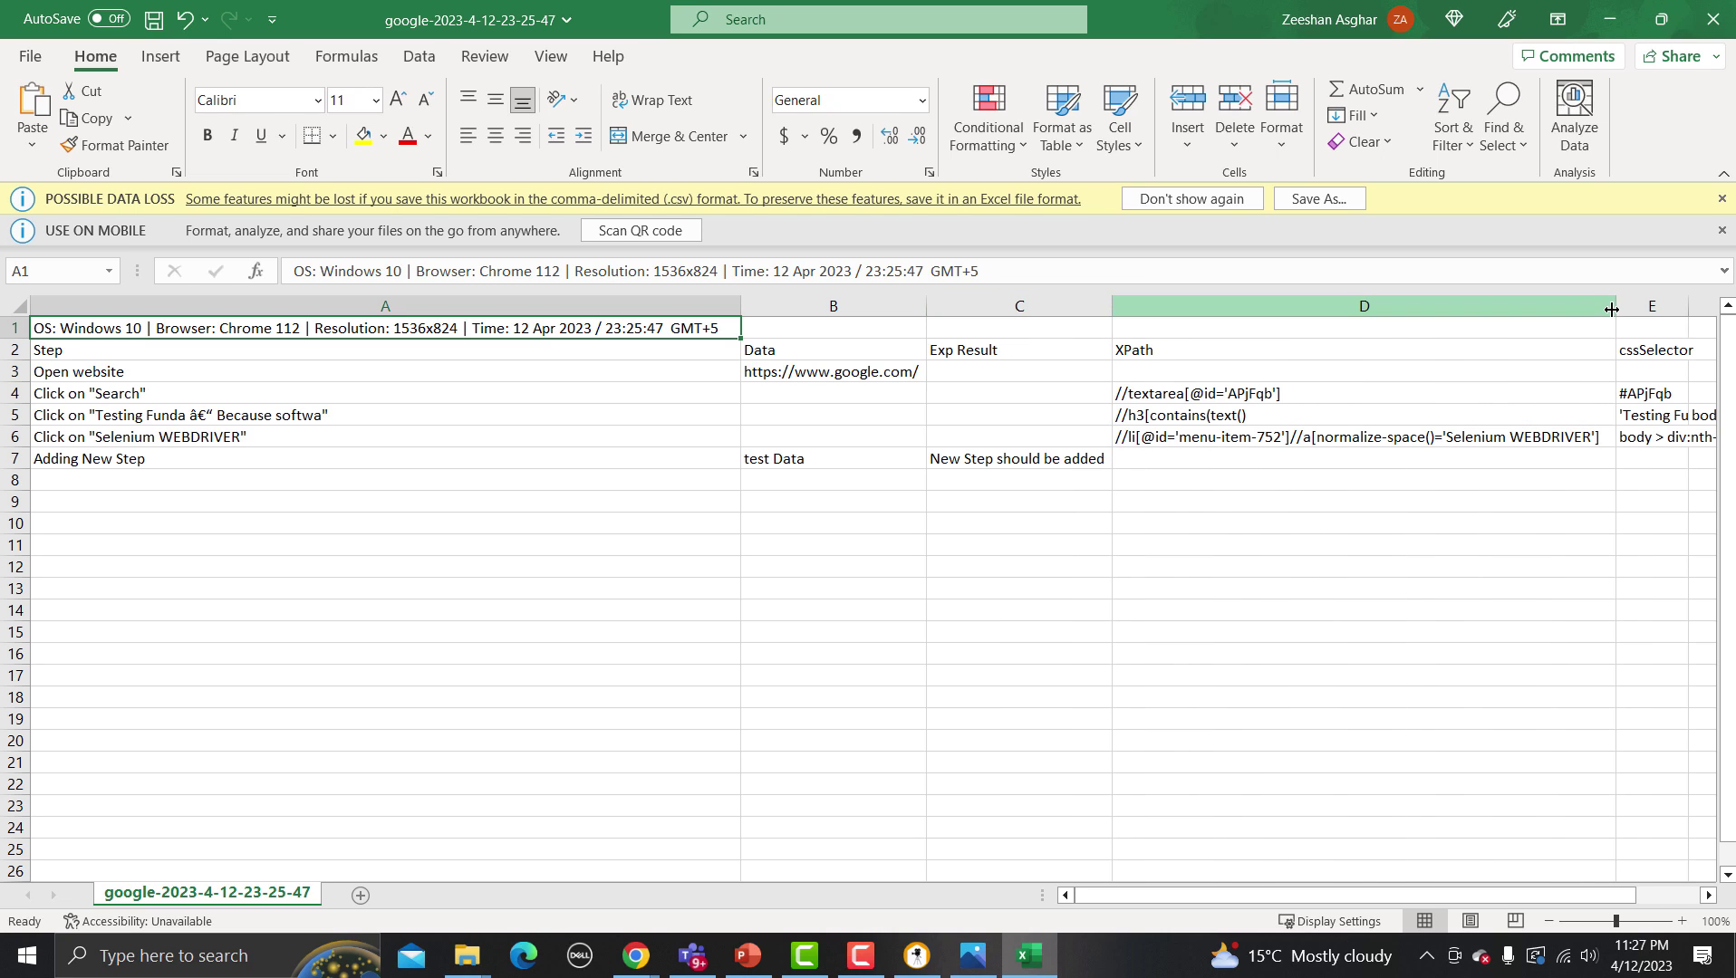
Step: Examine the exported steps, data, expected results, XPath and cssSelector values across the sheet
click(249, 473)
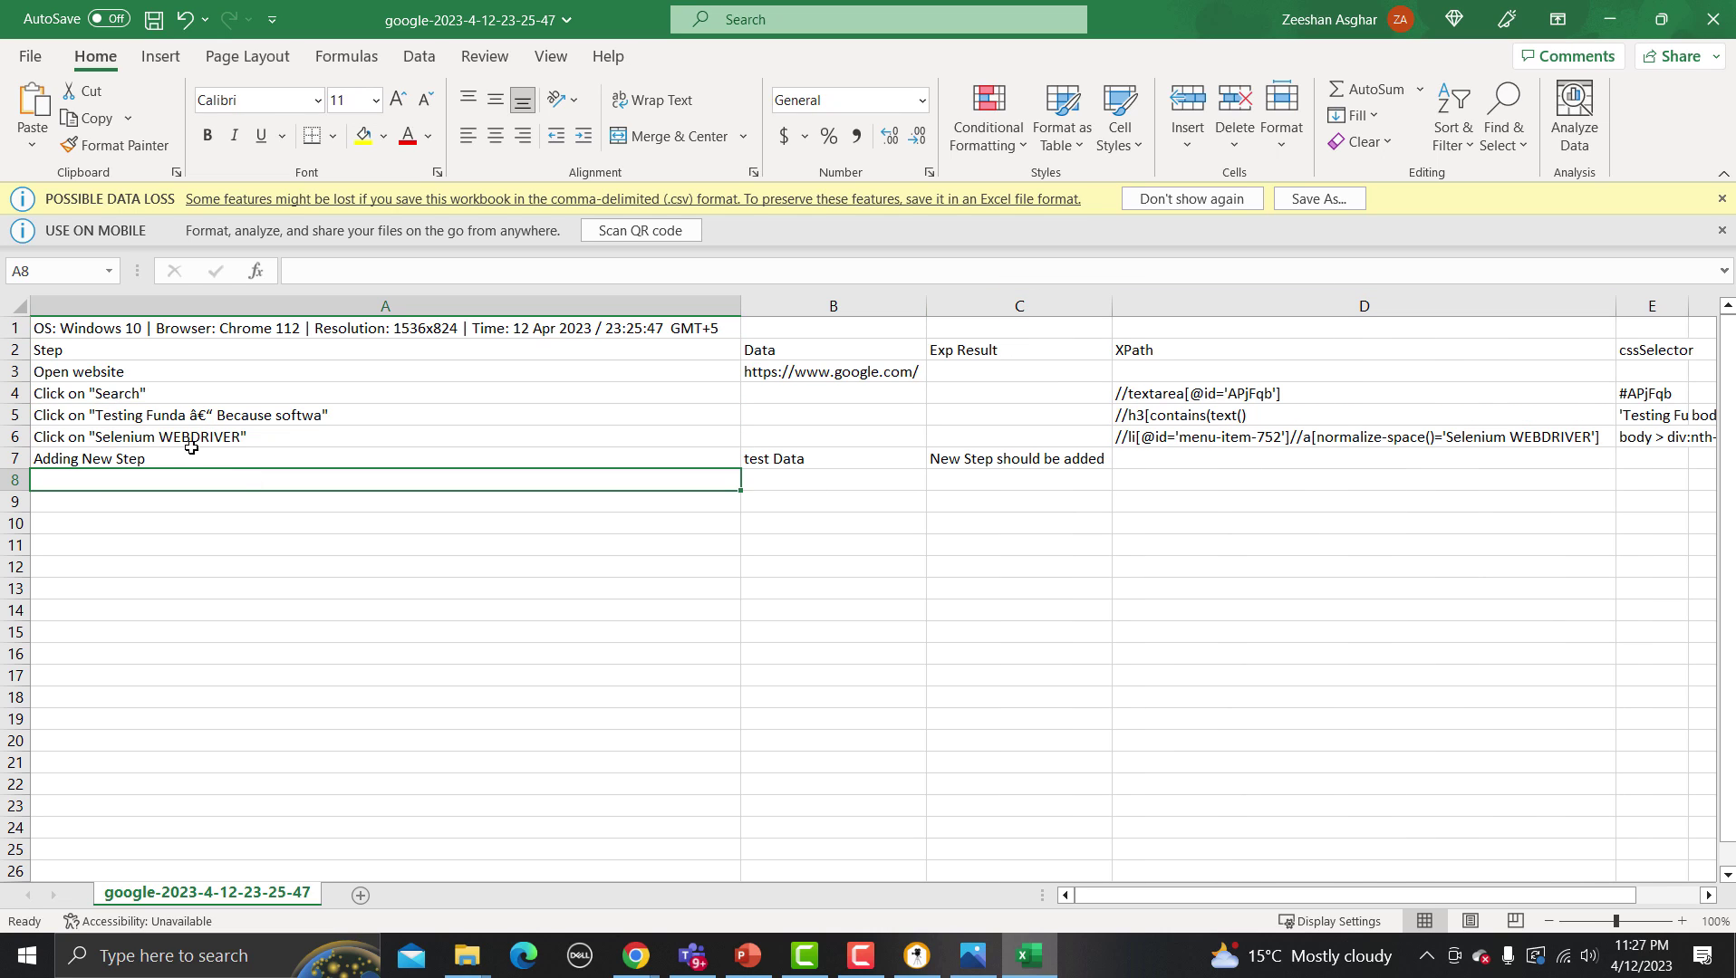
key(Up)
key(Up)
key(Up)
key(Up)
click(847, 458)
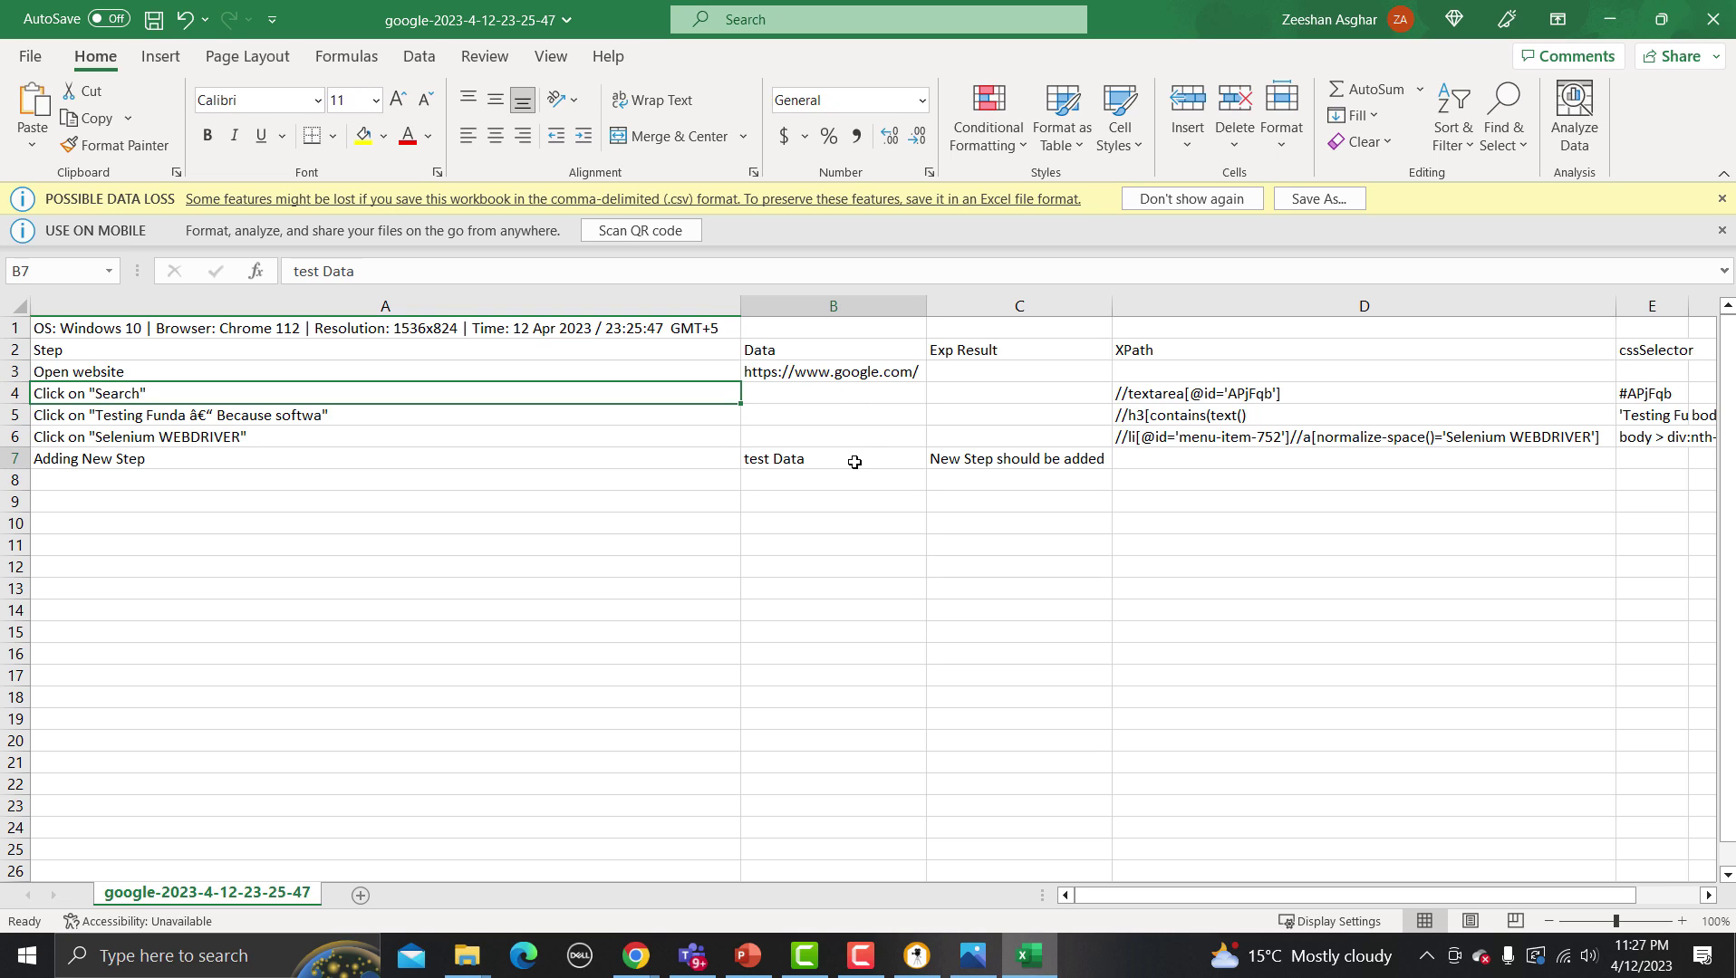
click(1023, 375)
click(1102, 430)
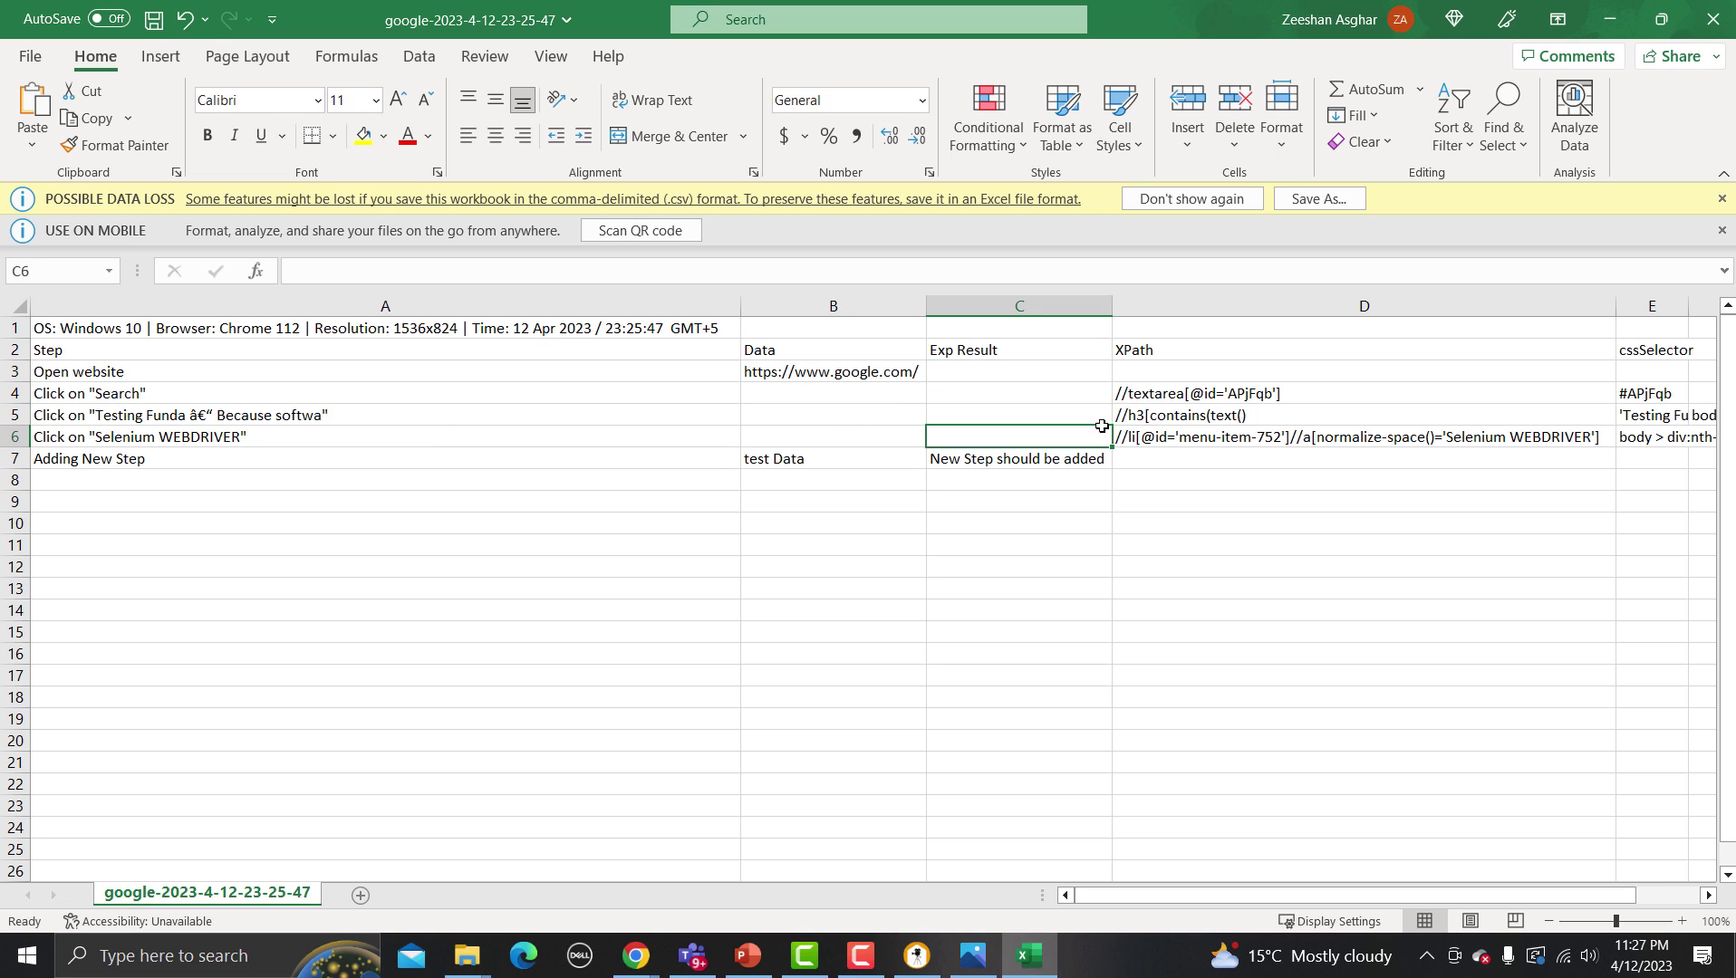
click(1209, 435)
click(1633, 366)
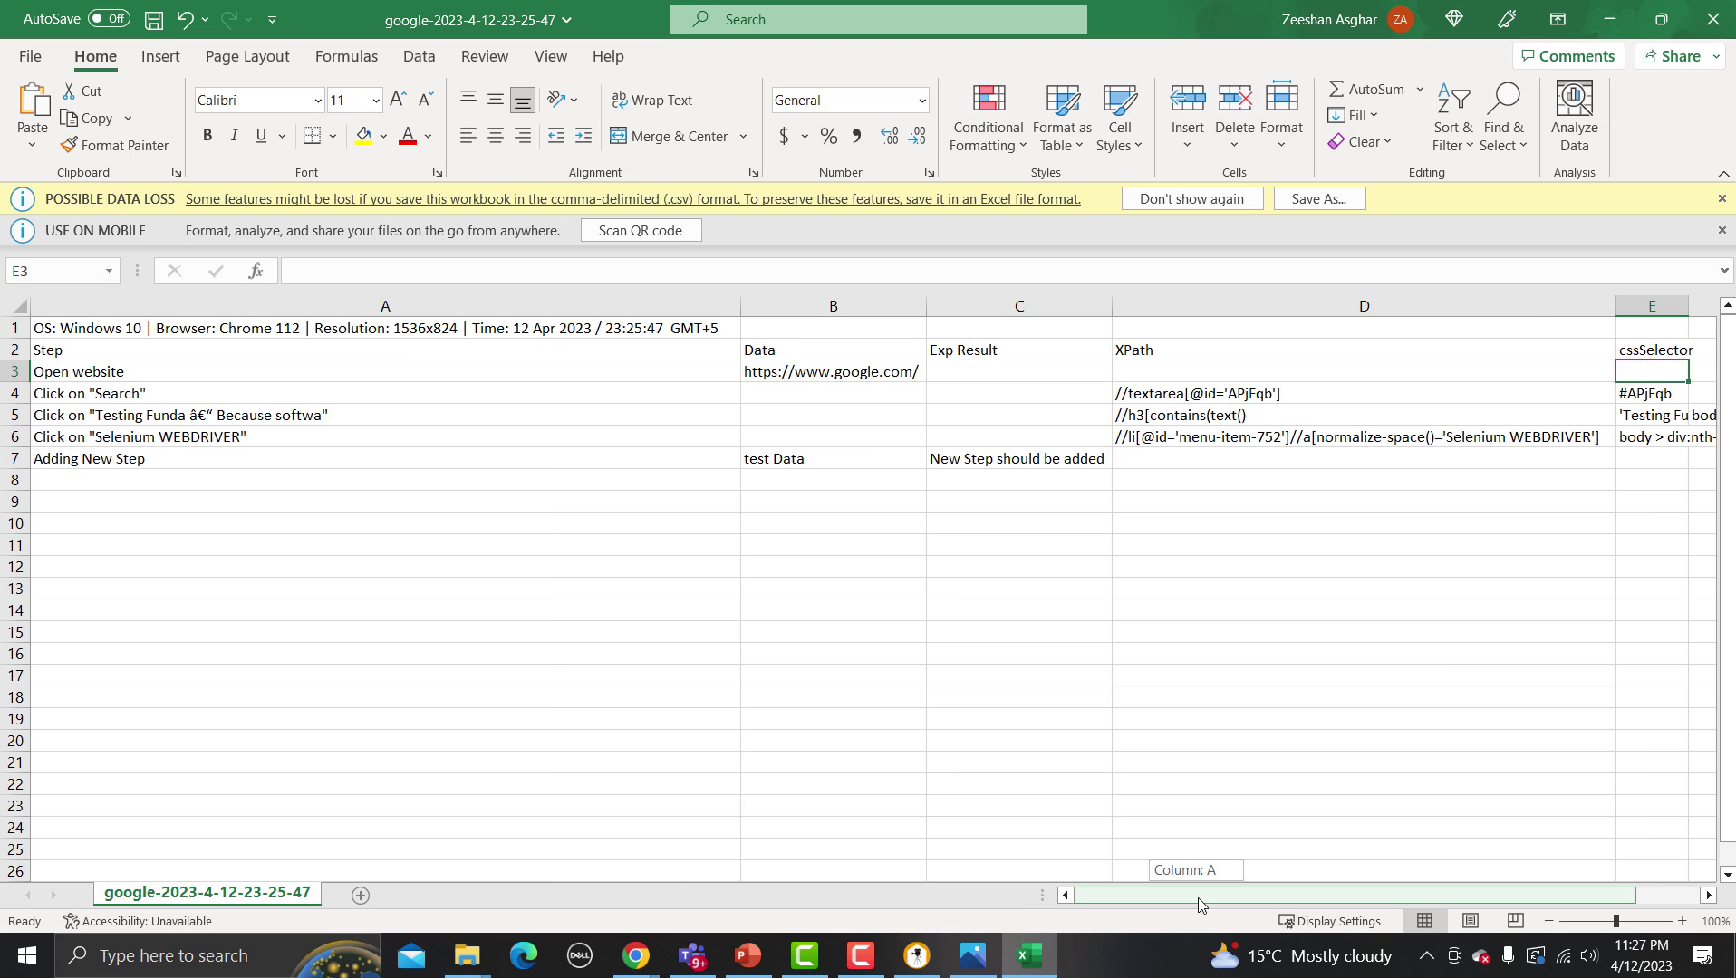
drag(1197, 898, 1455, 895)
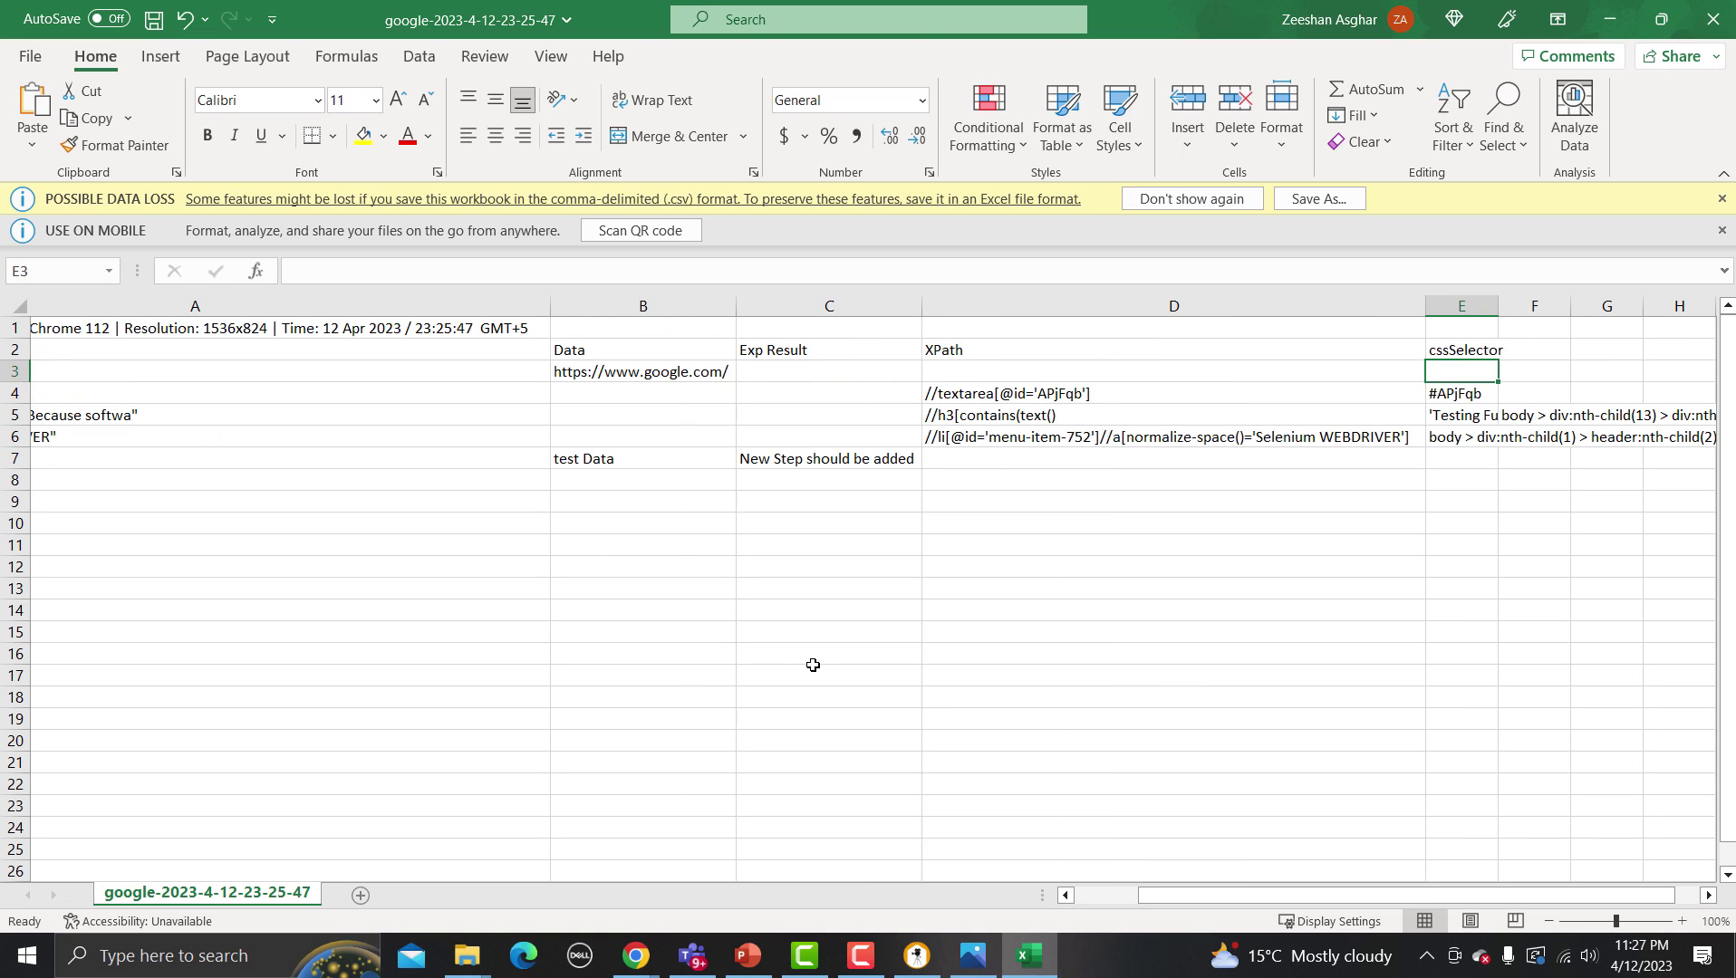
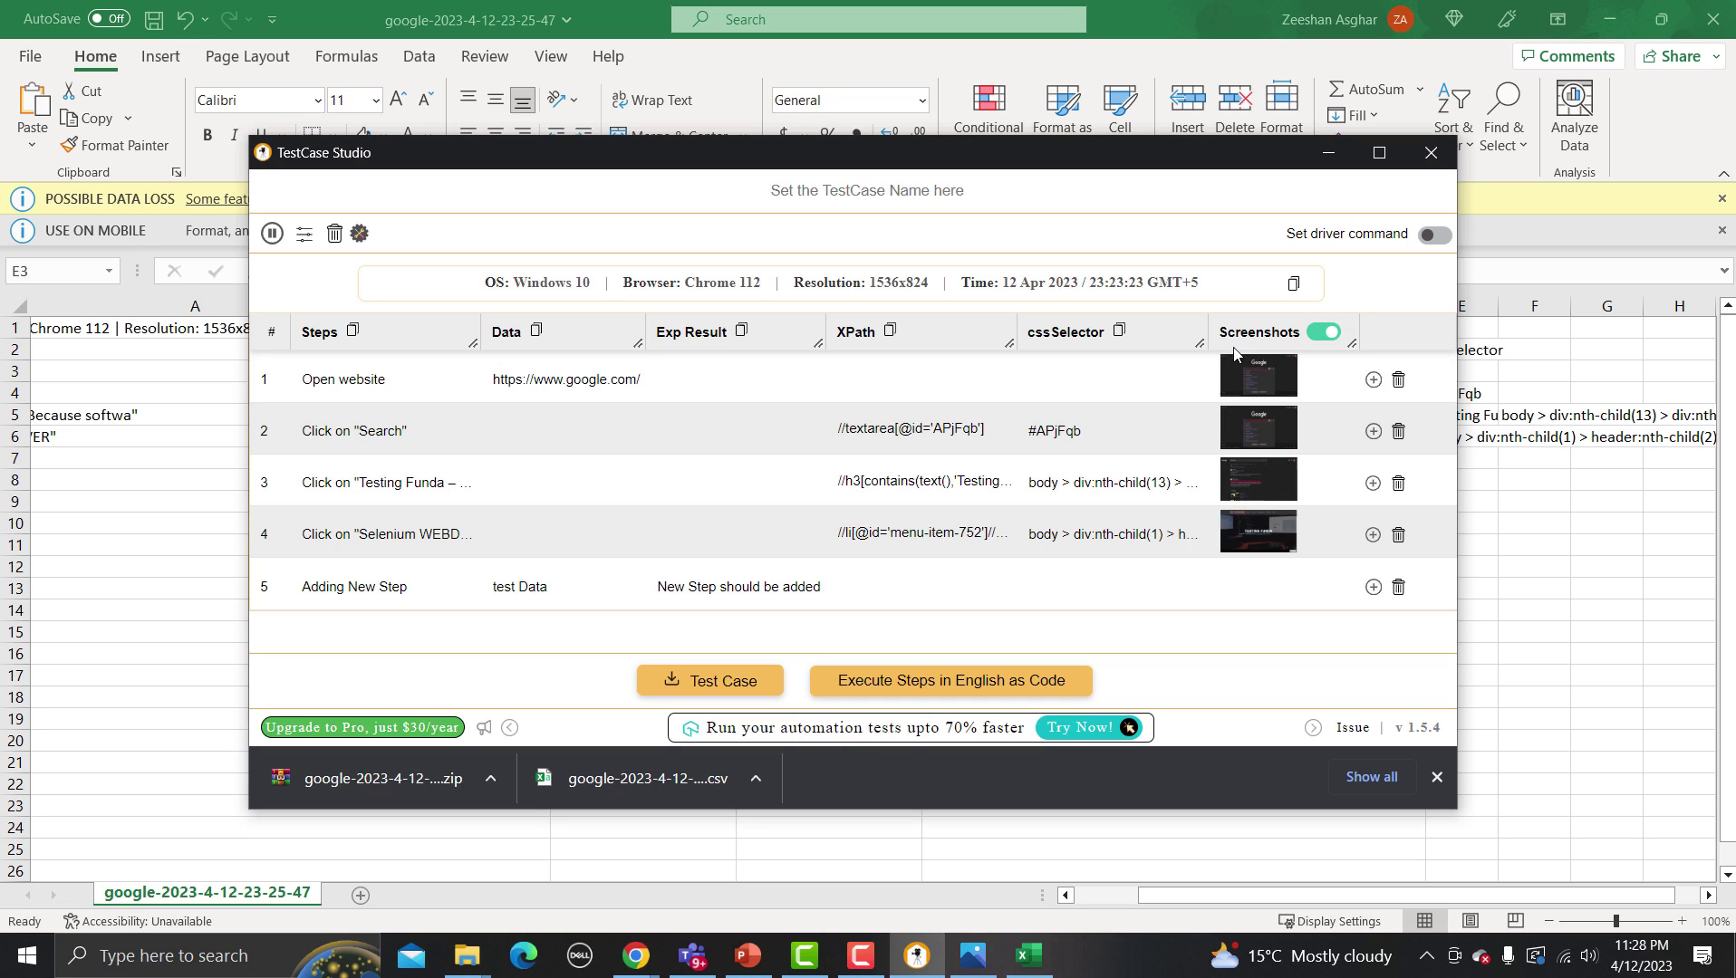
Step: Switch to TestCase Studio, turn off screenshots and download the test case again
click(1324, 333)
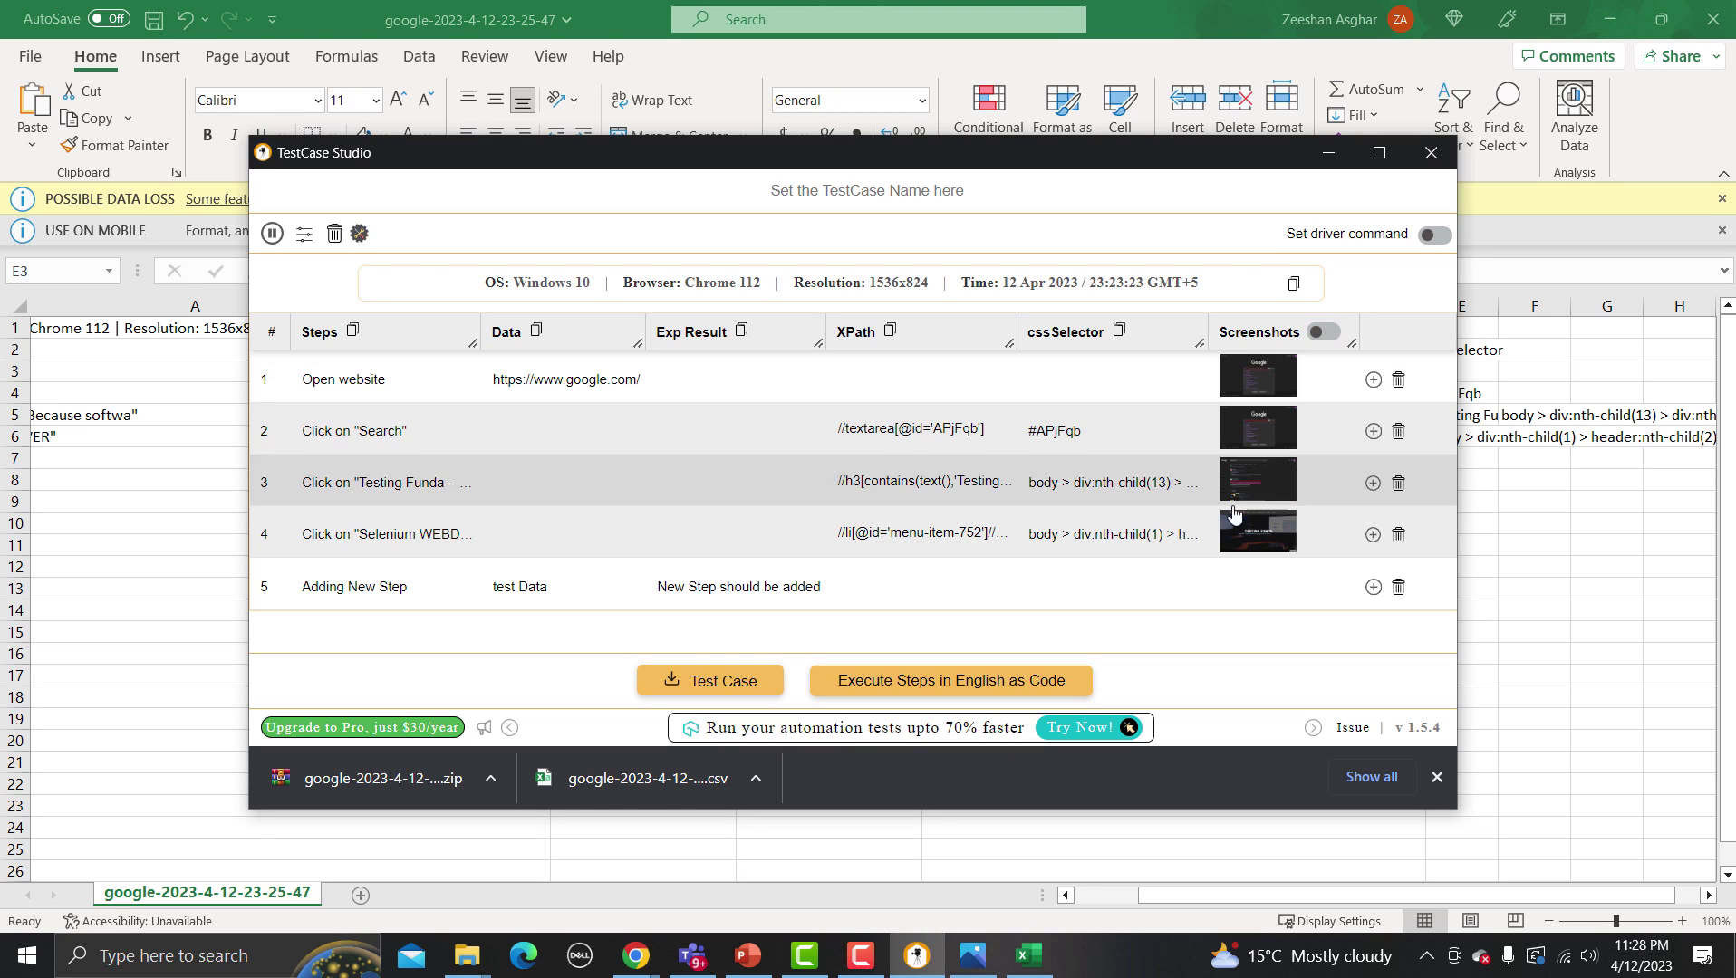
click(718, 689)
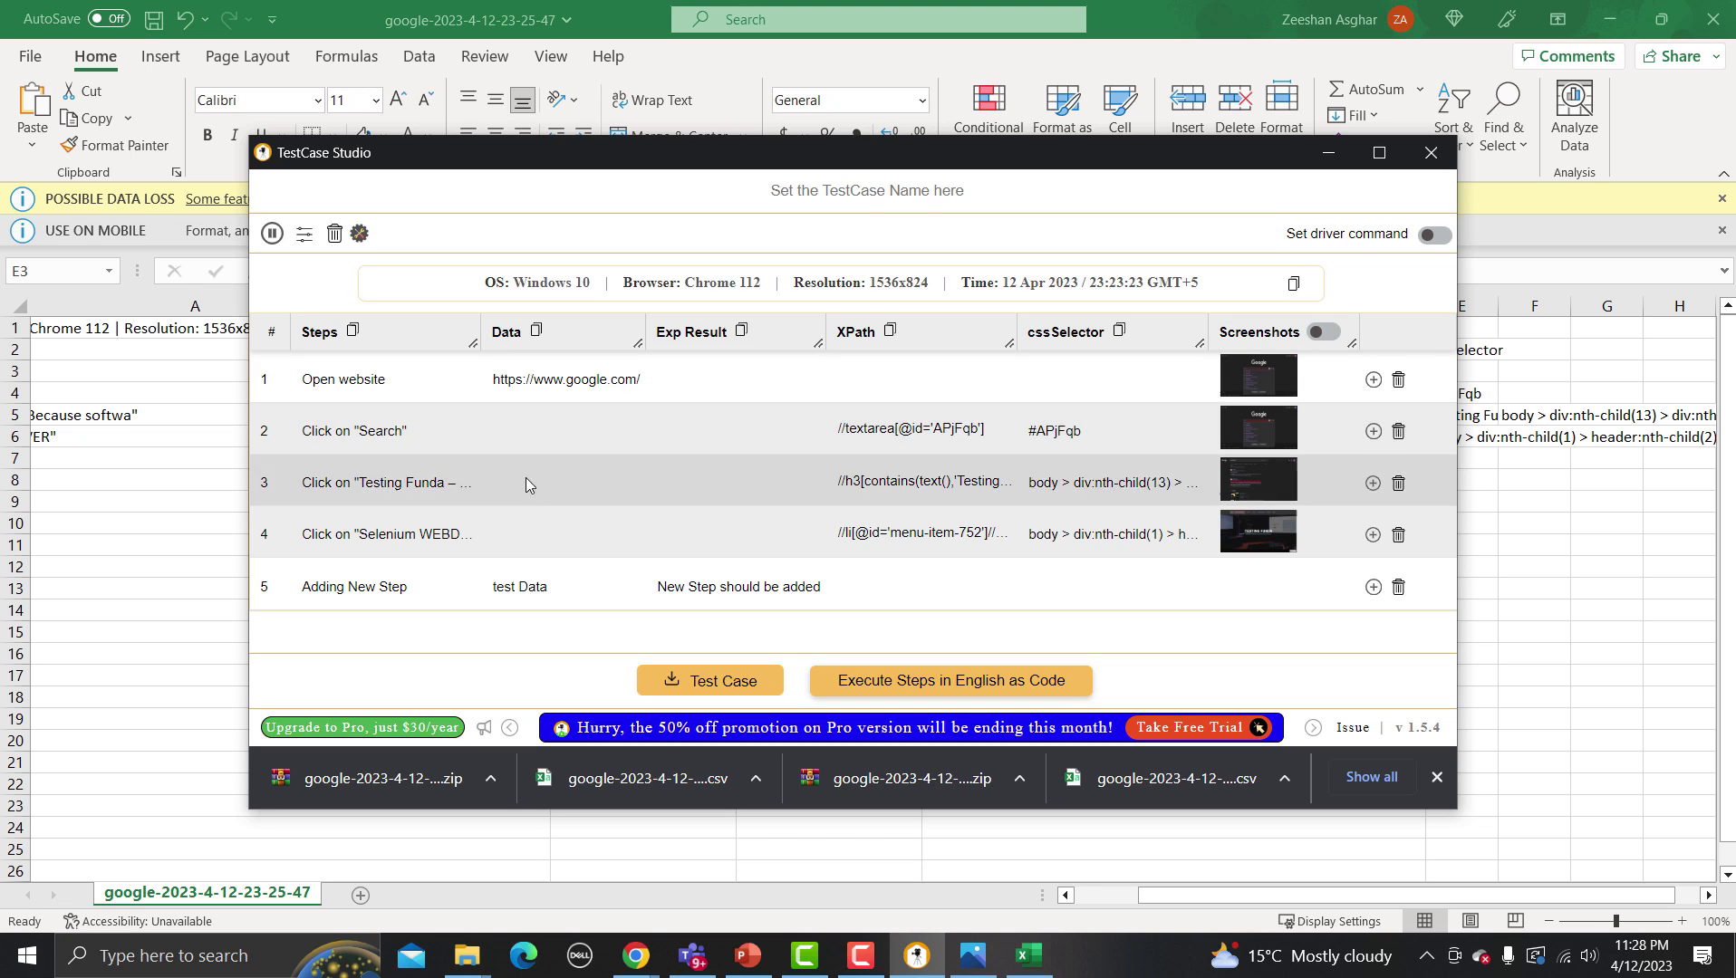
Step: Set the expected result of step 1 to "Google HomePage should open successfully"
click(692, 380)
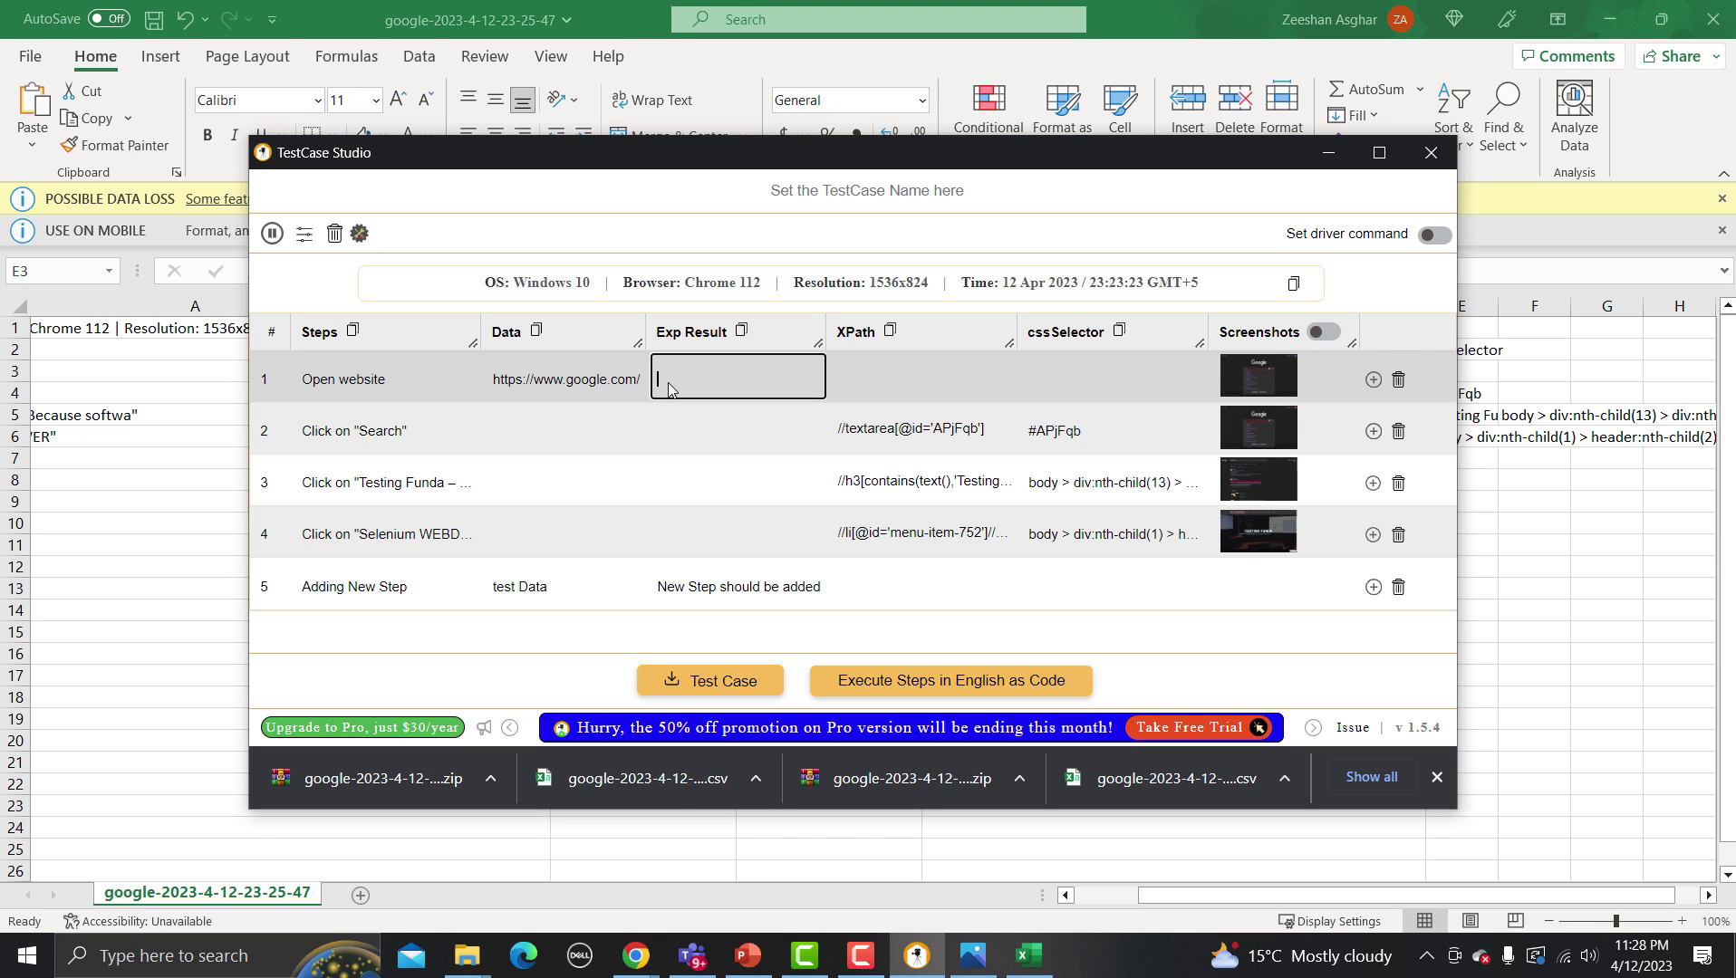
text(Google HomePage shou)
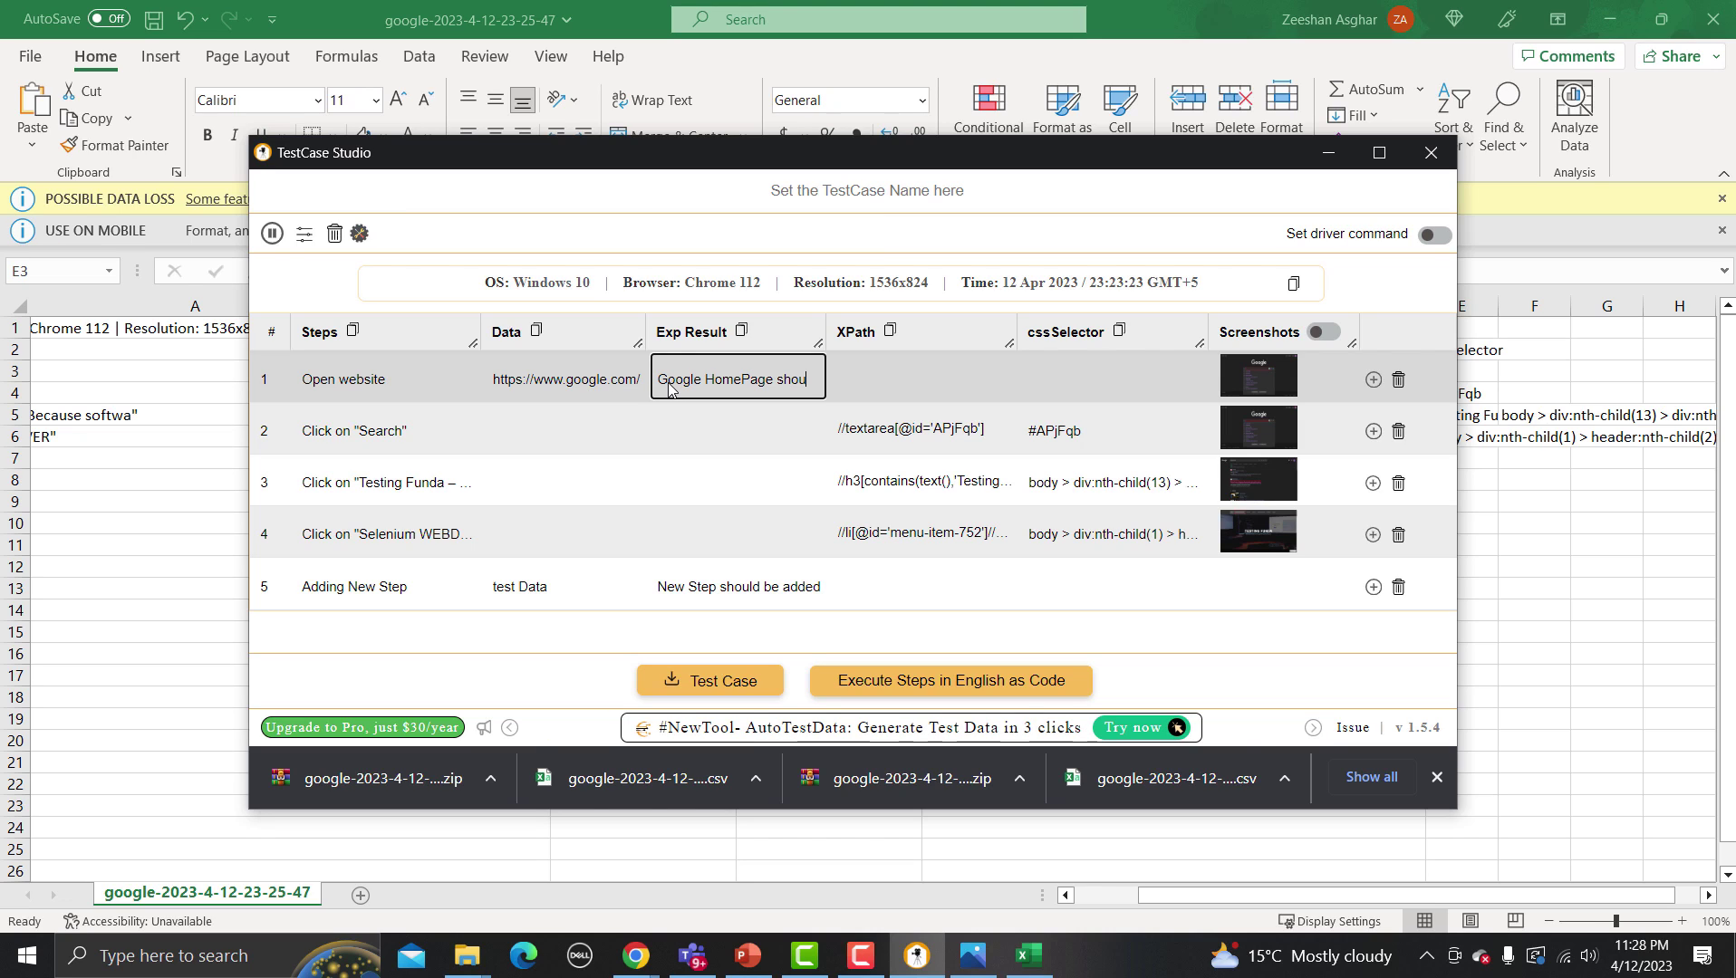
text(ld open)
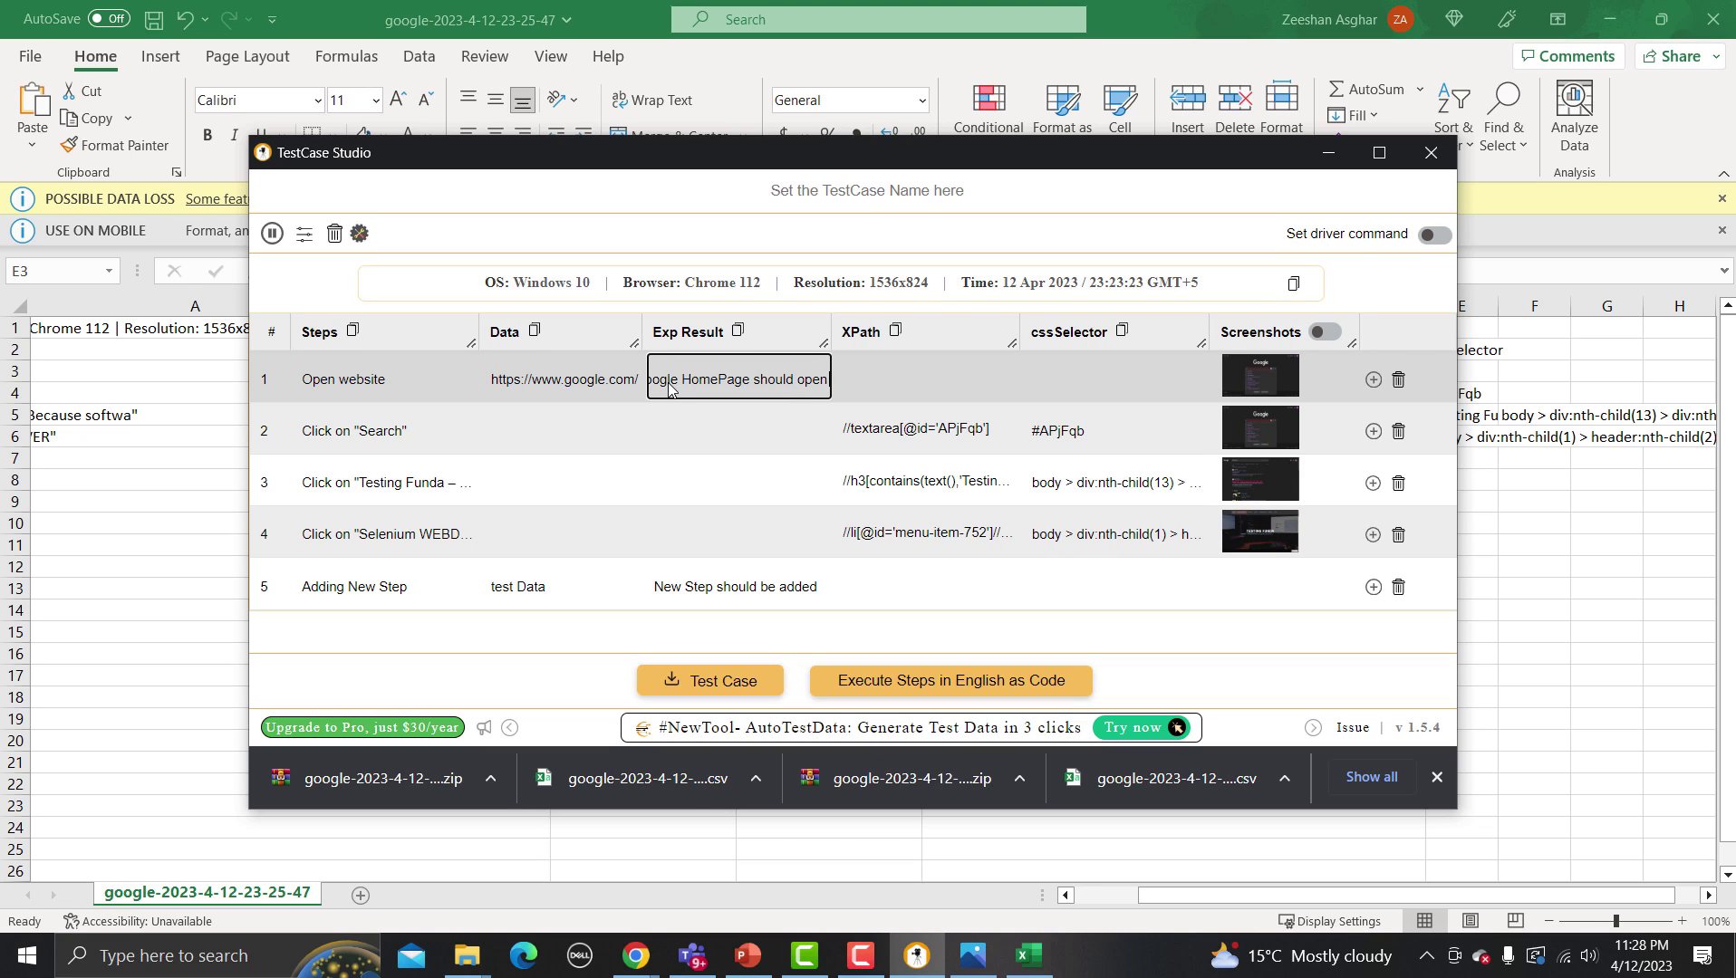
text( successfully)
click(887, 380)
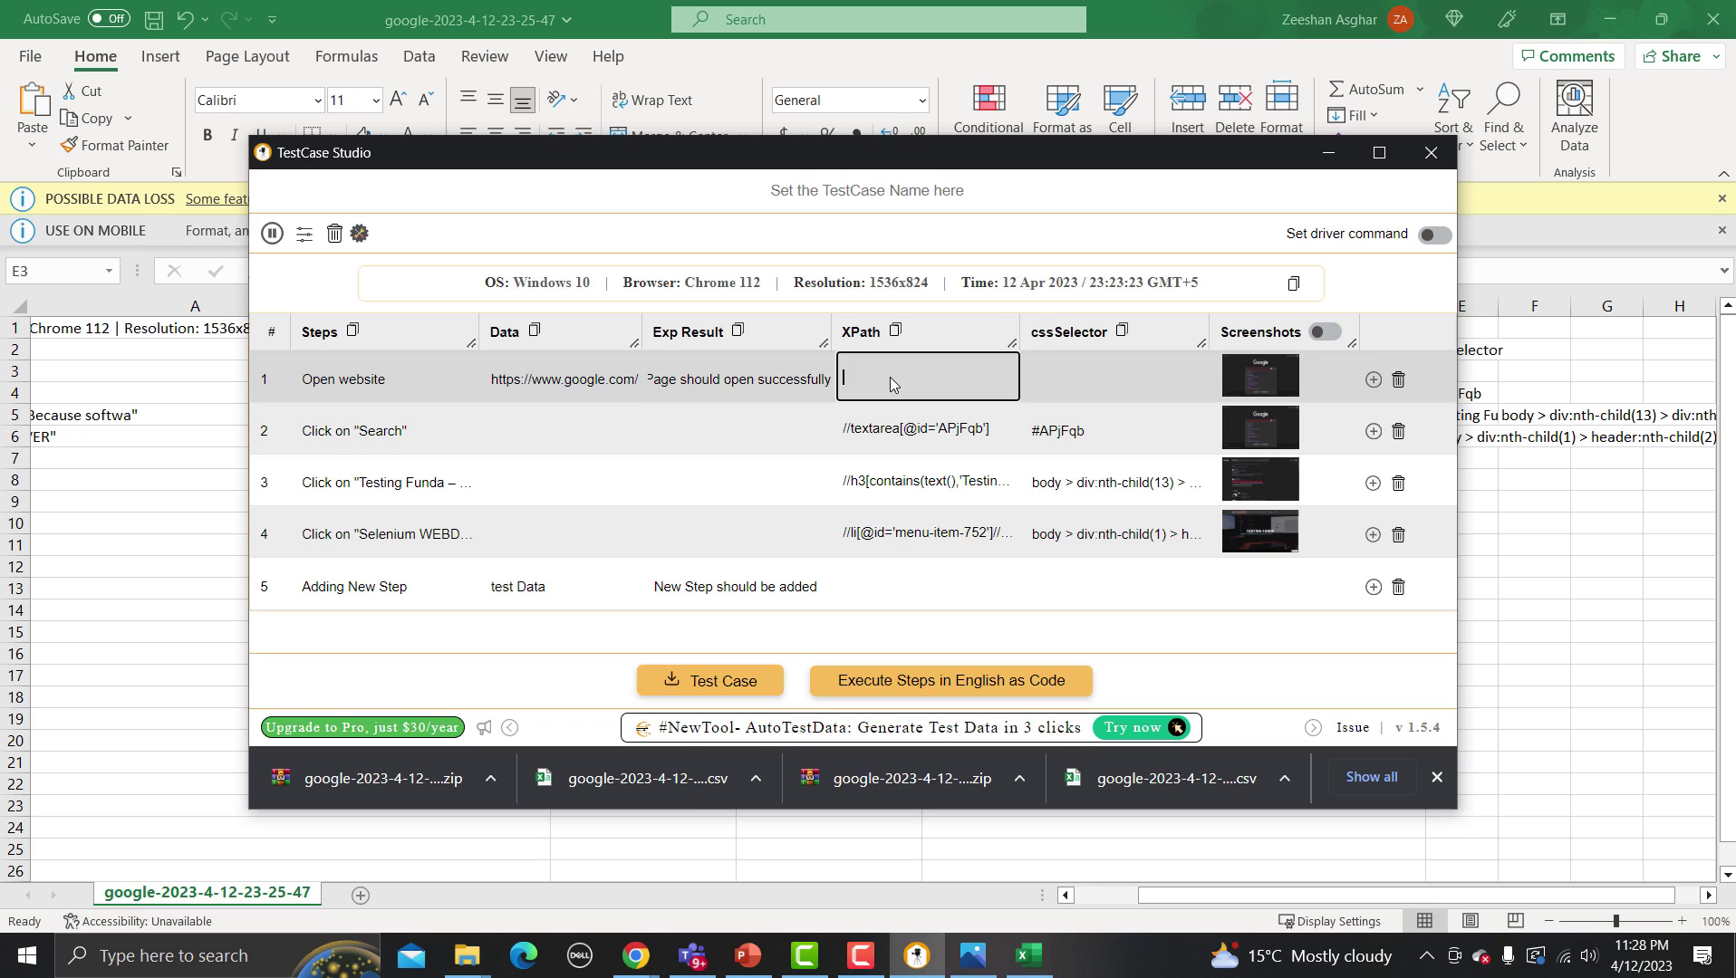
click(1135, 379)
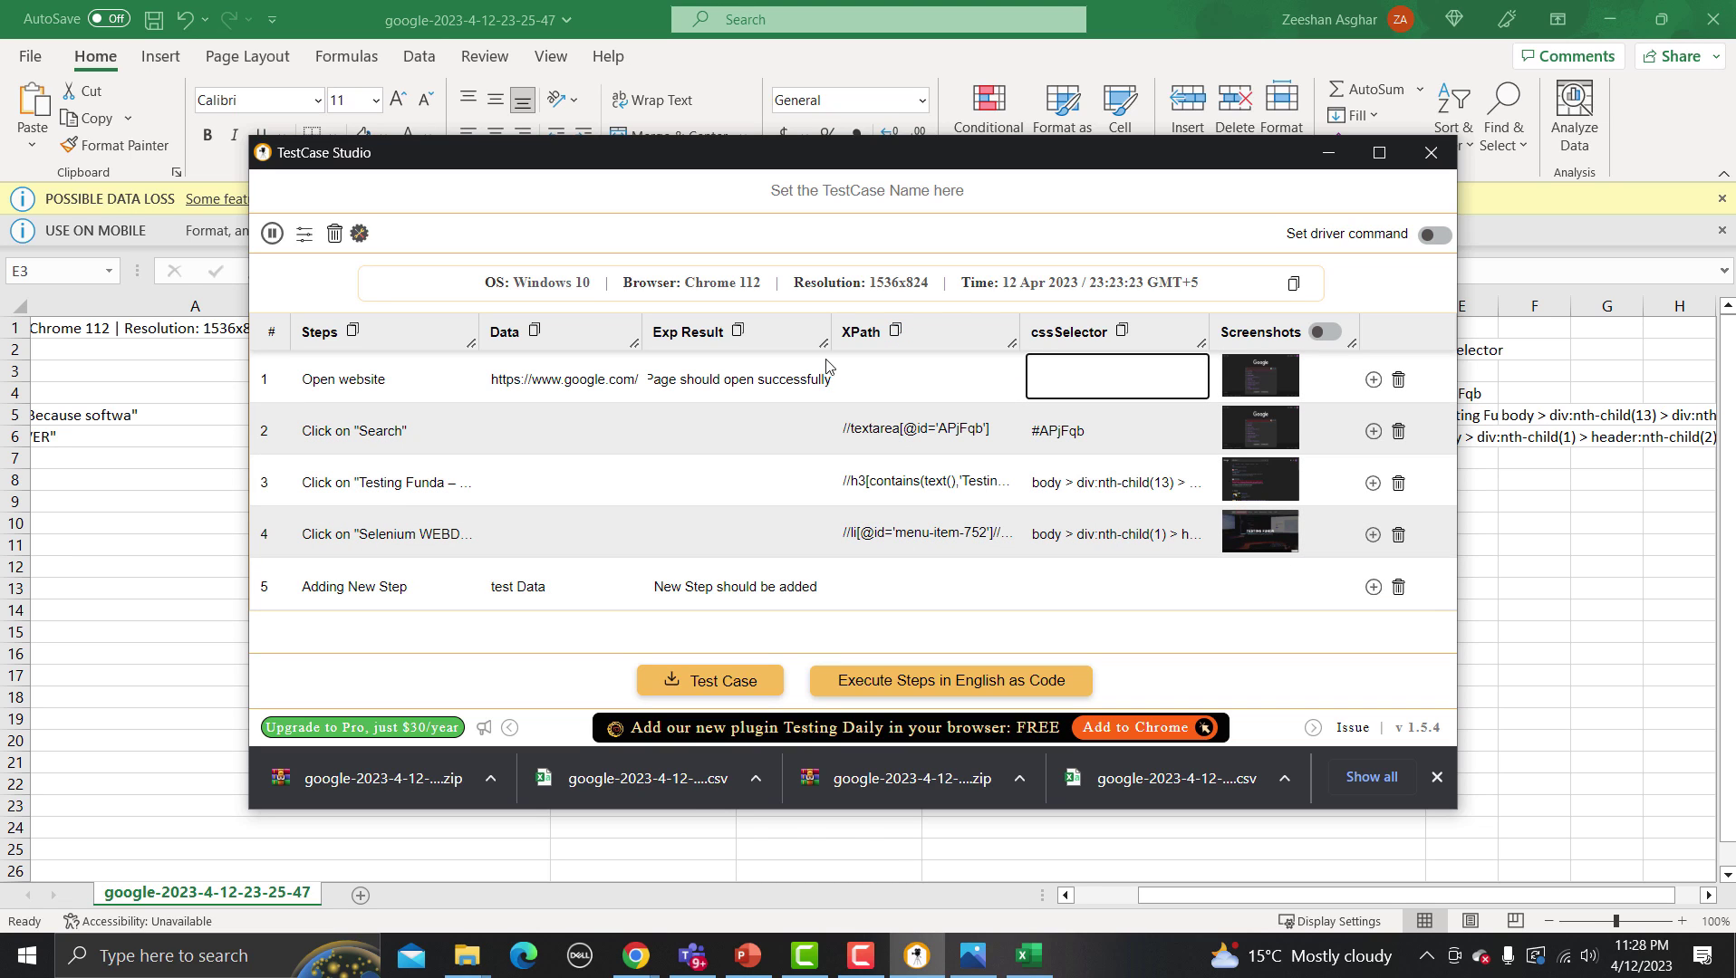
Step: Copy the contents of the Steps column and delete the "Adding New Step" row
click(351, 334)
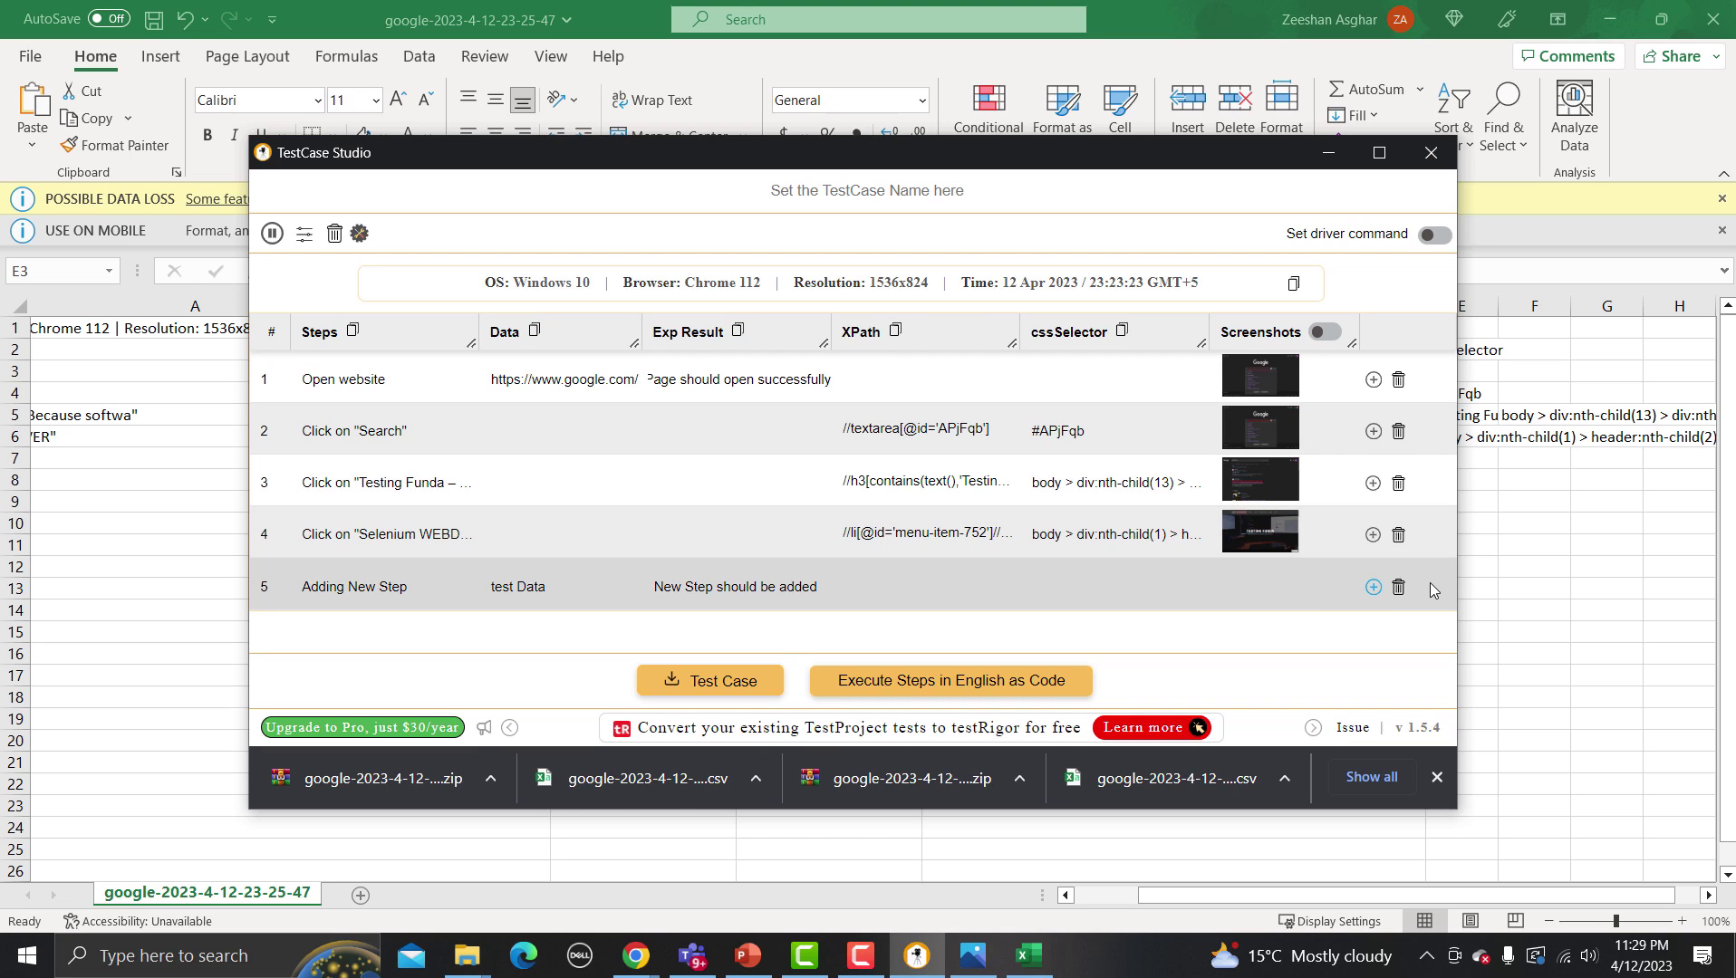
click(1398, 587)
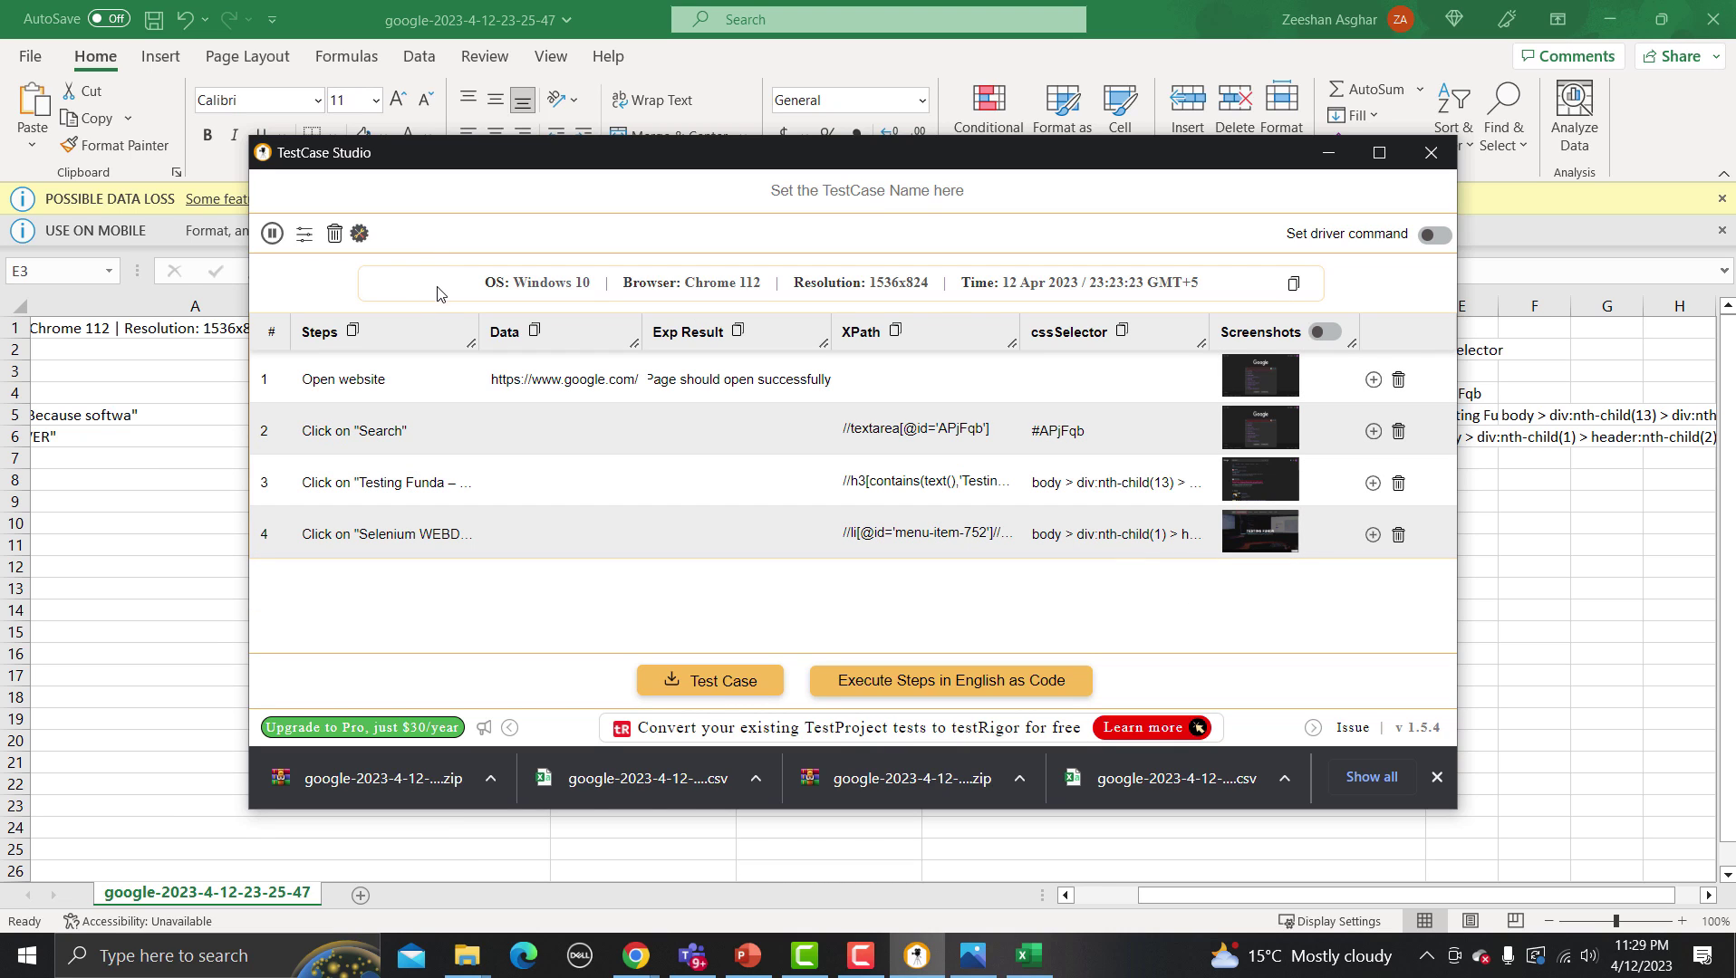
Step: Copy the environment details showing the OS, browser, resolution and time
drag(472, 286, 1271, 288)
click(1062, 263)
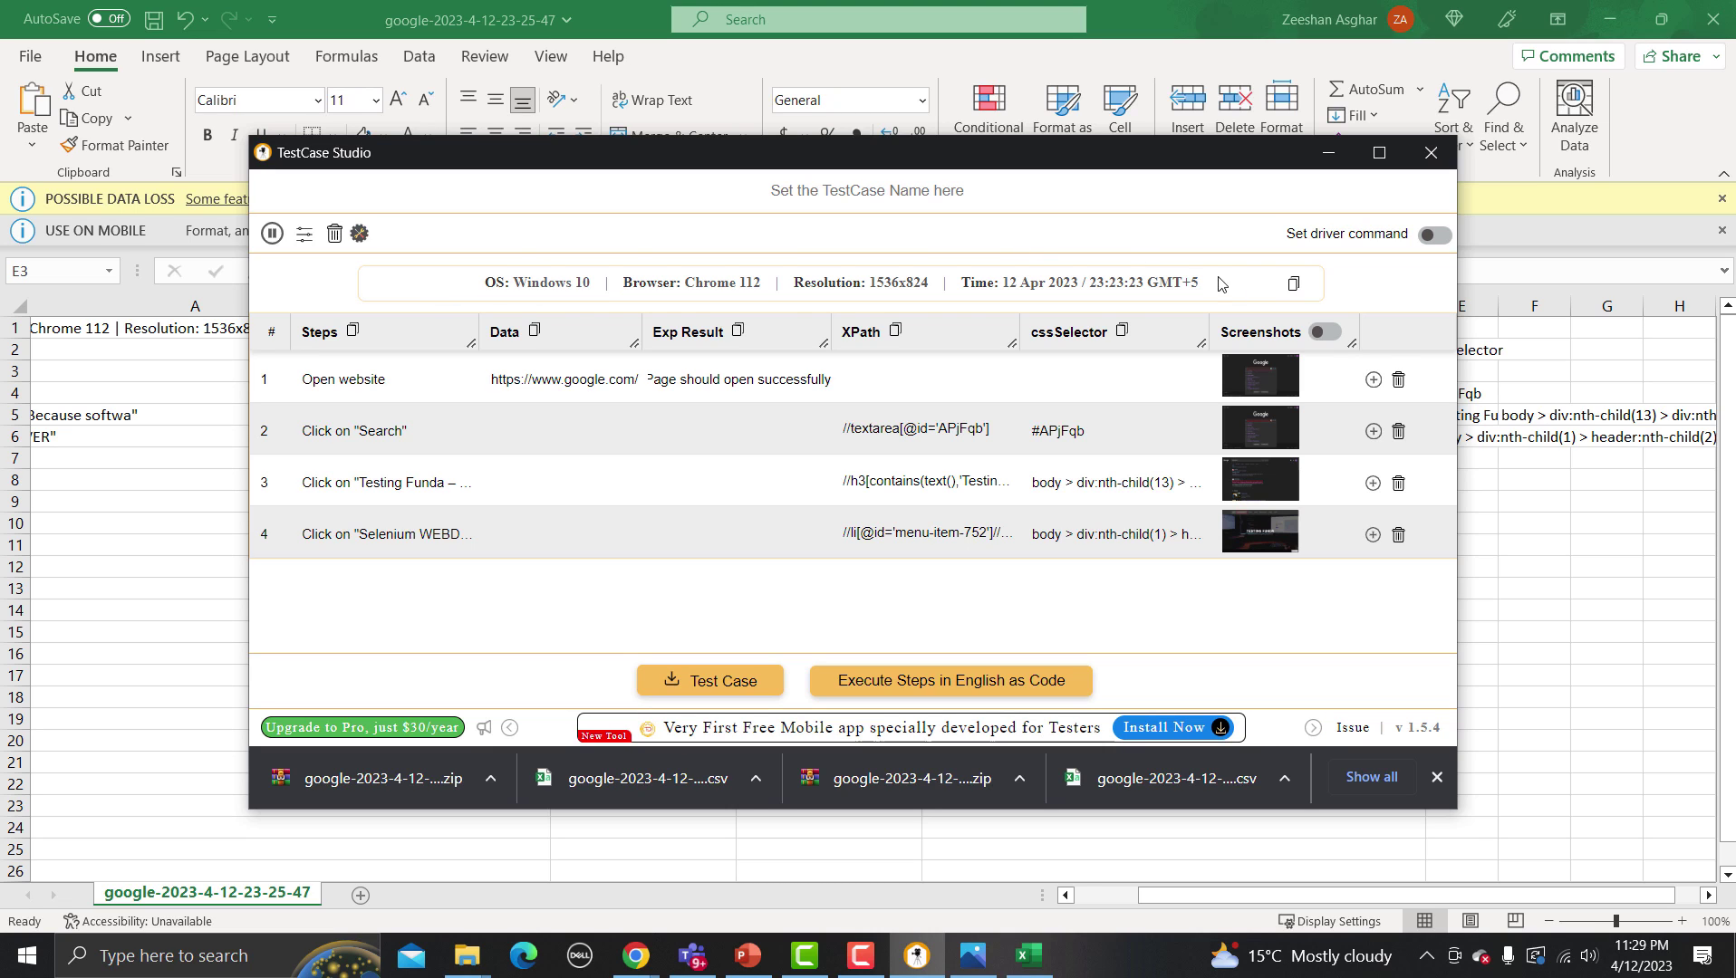
click(1296, 286)
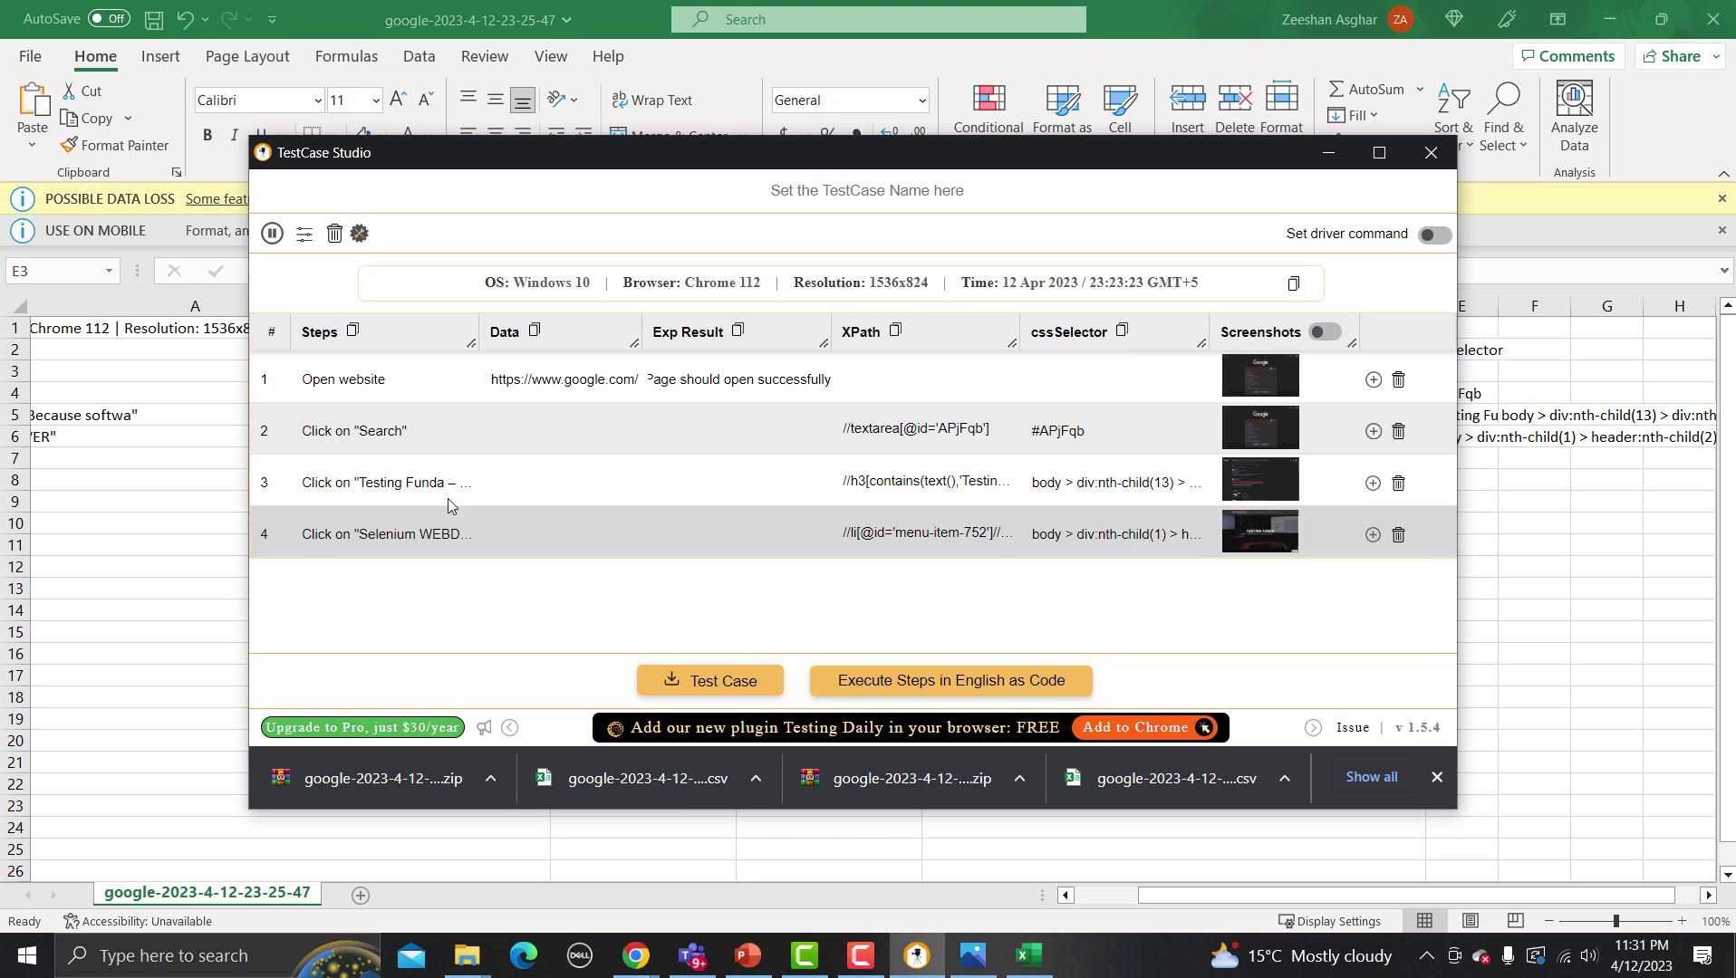
Step: Clear all recorded steps, review the environment details and dismiss the finished downloads
click(334, 235)
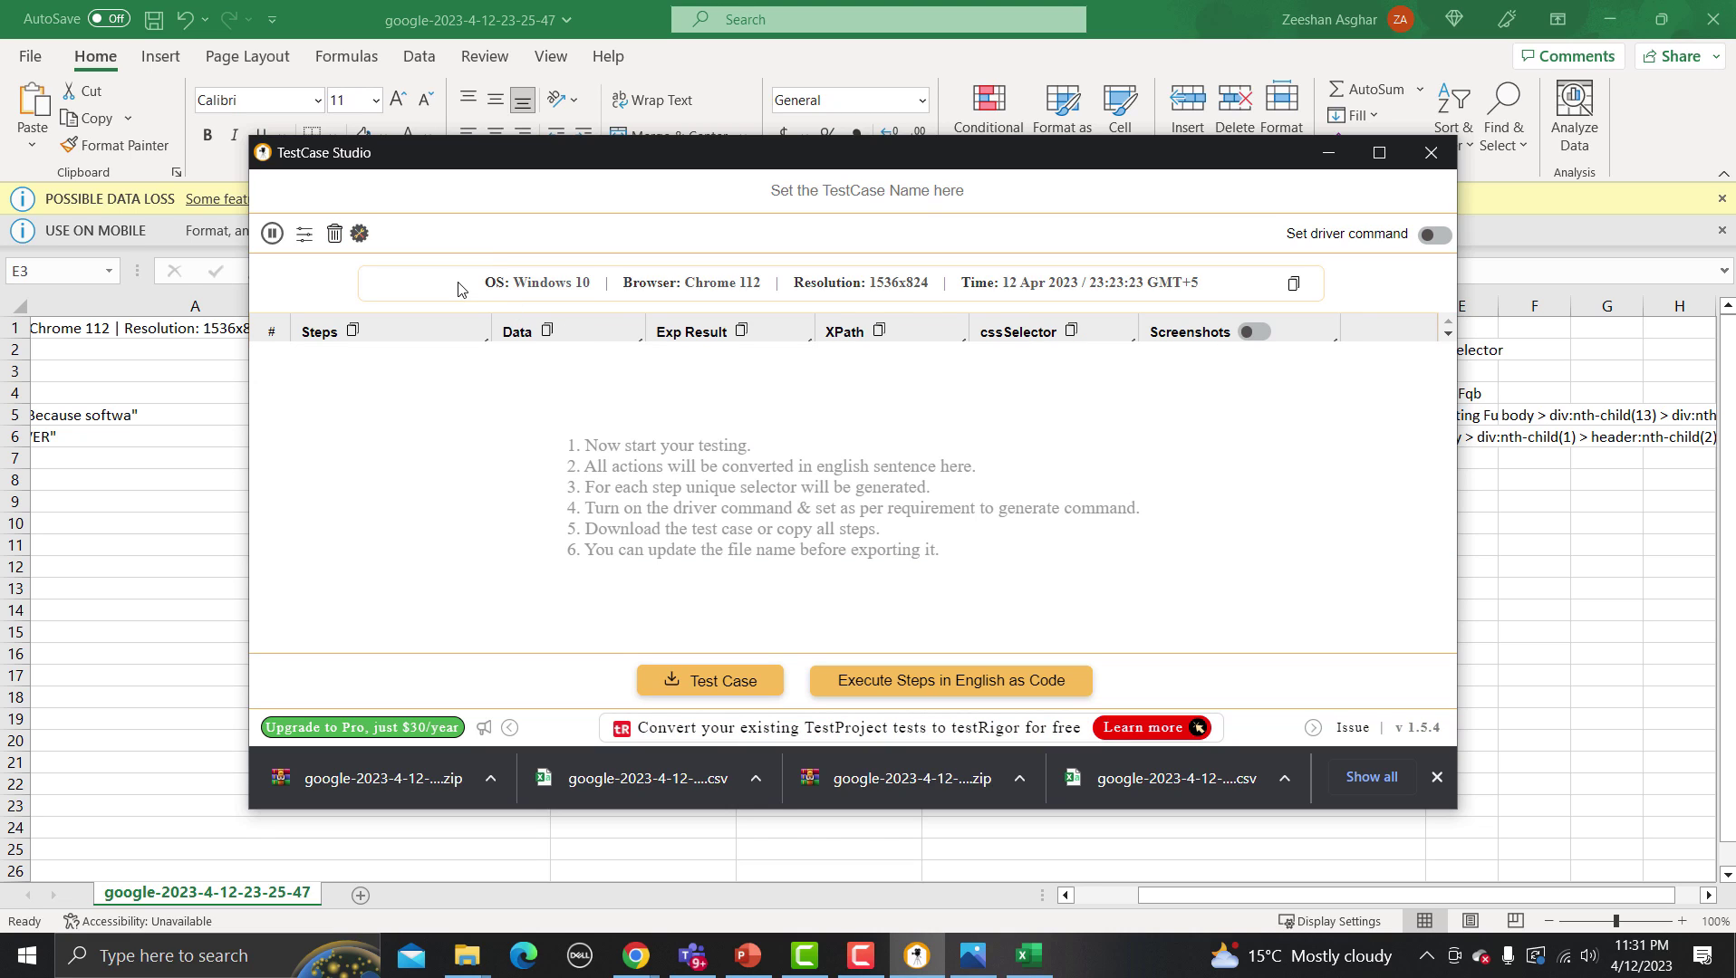
drag(489, 283, 1230, 297)
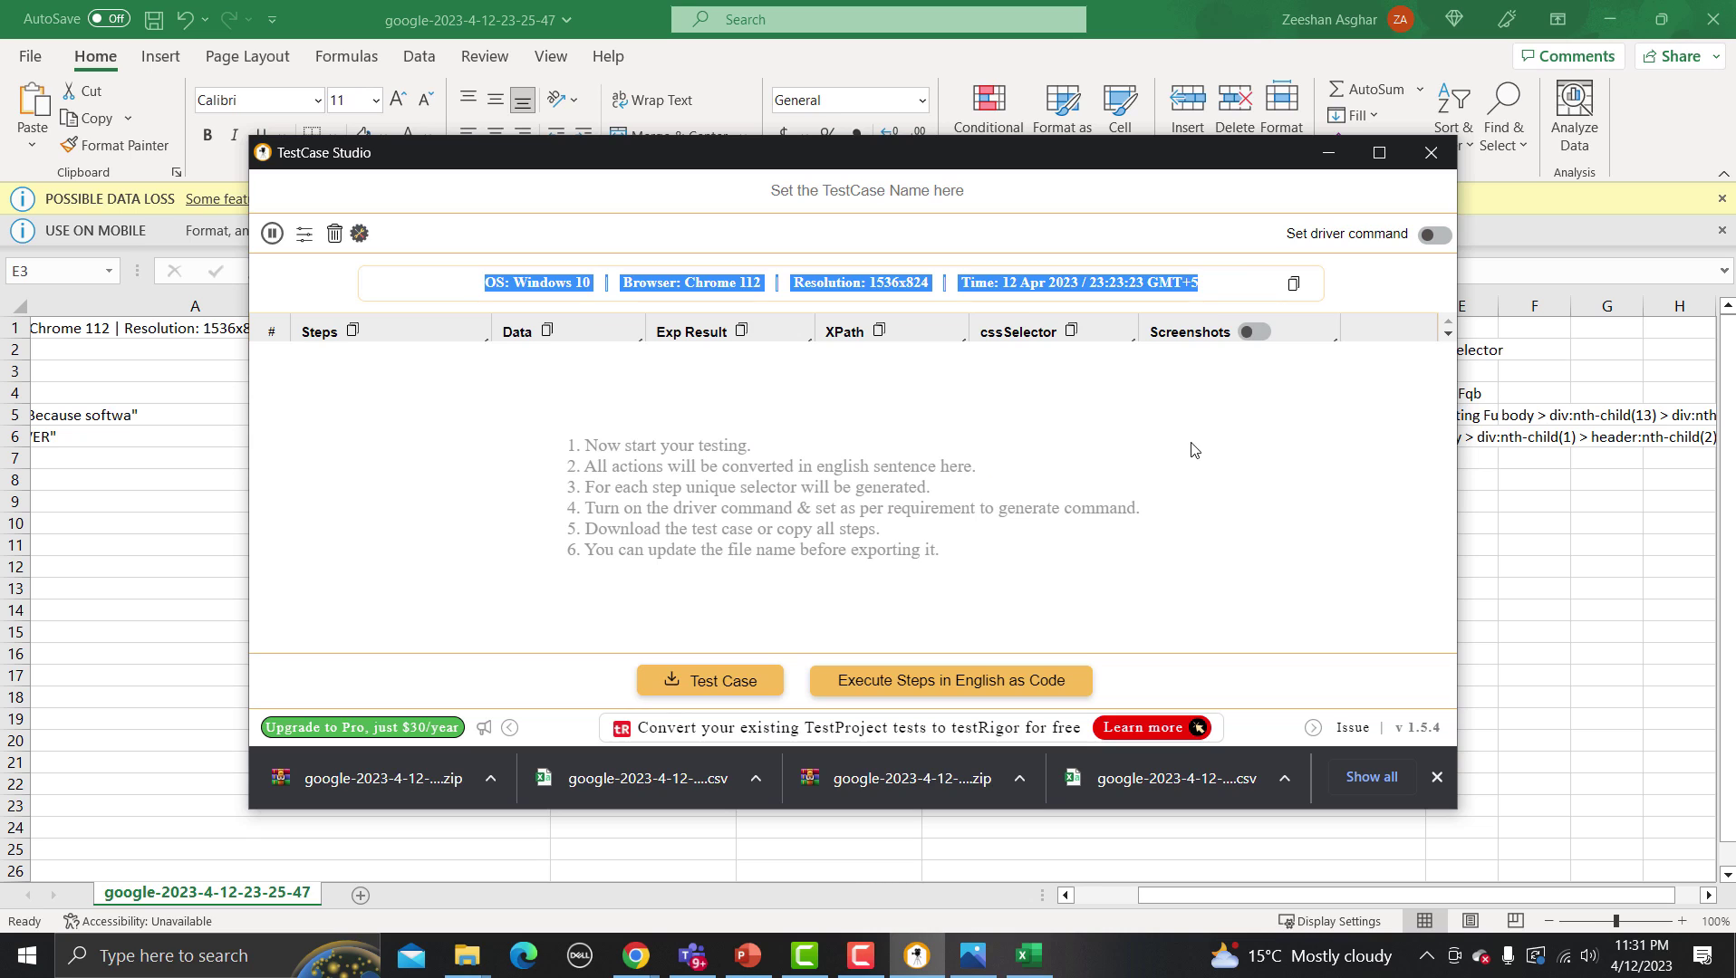
click(776, 386)
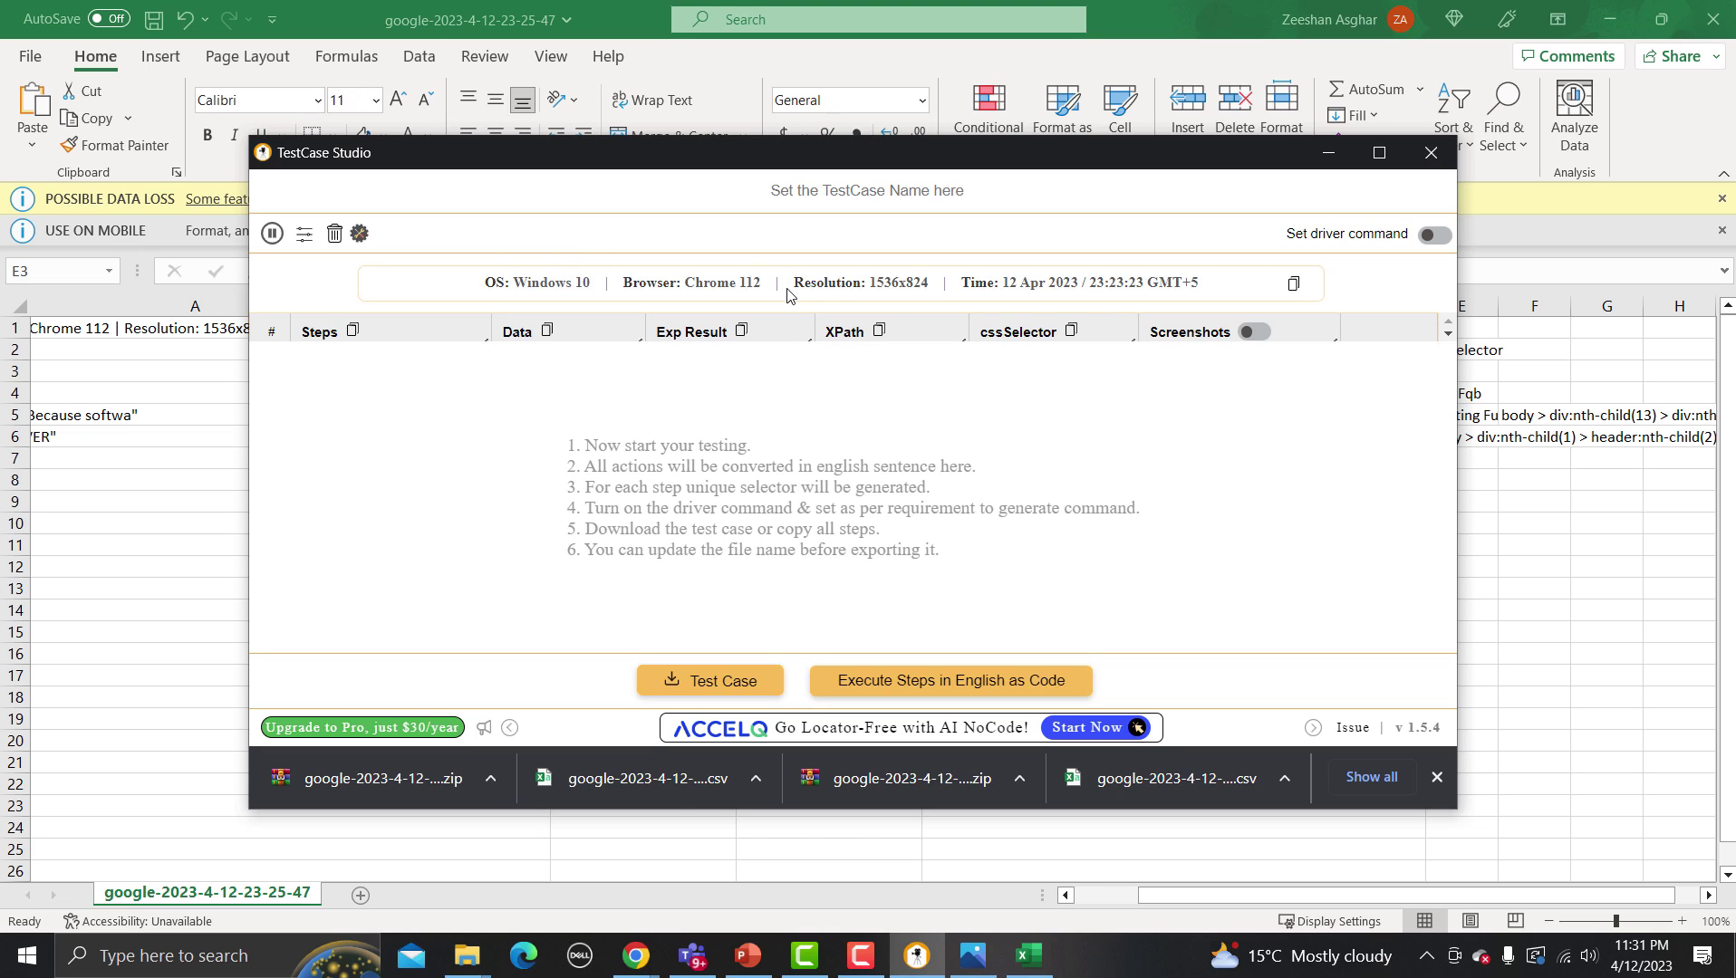
drag(791, 283, 920, 284)
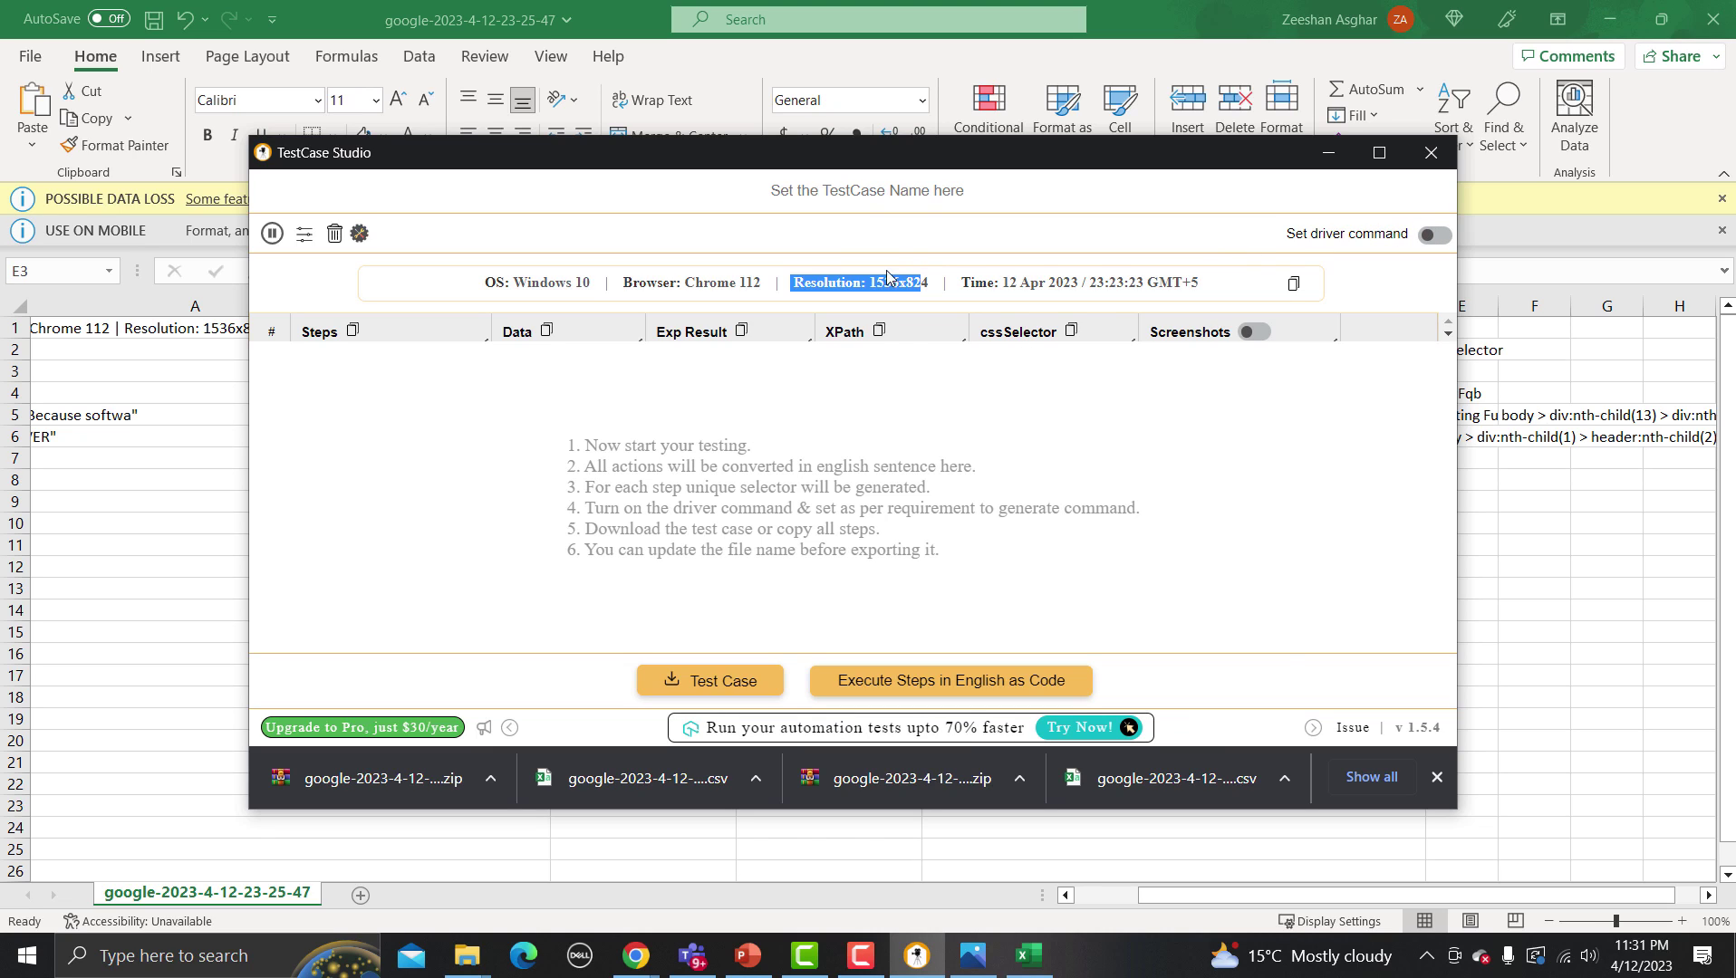
click(1436, 778)
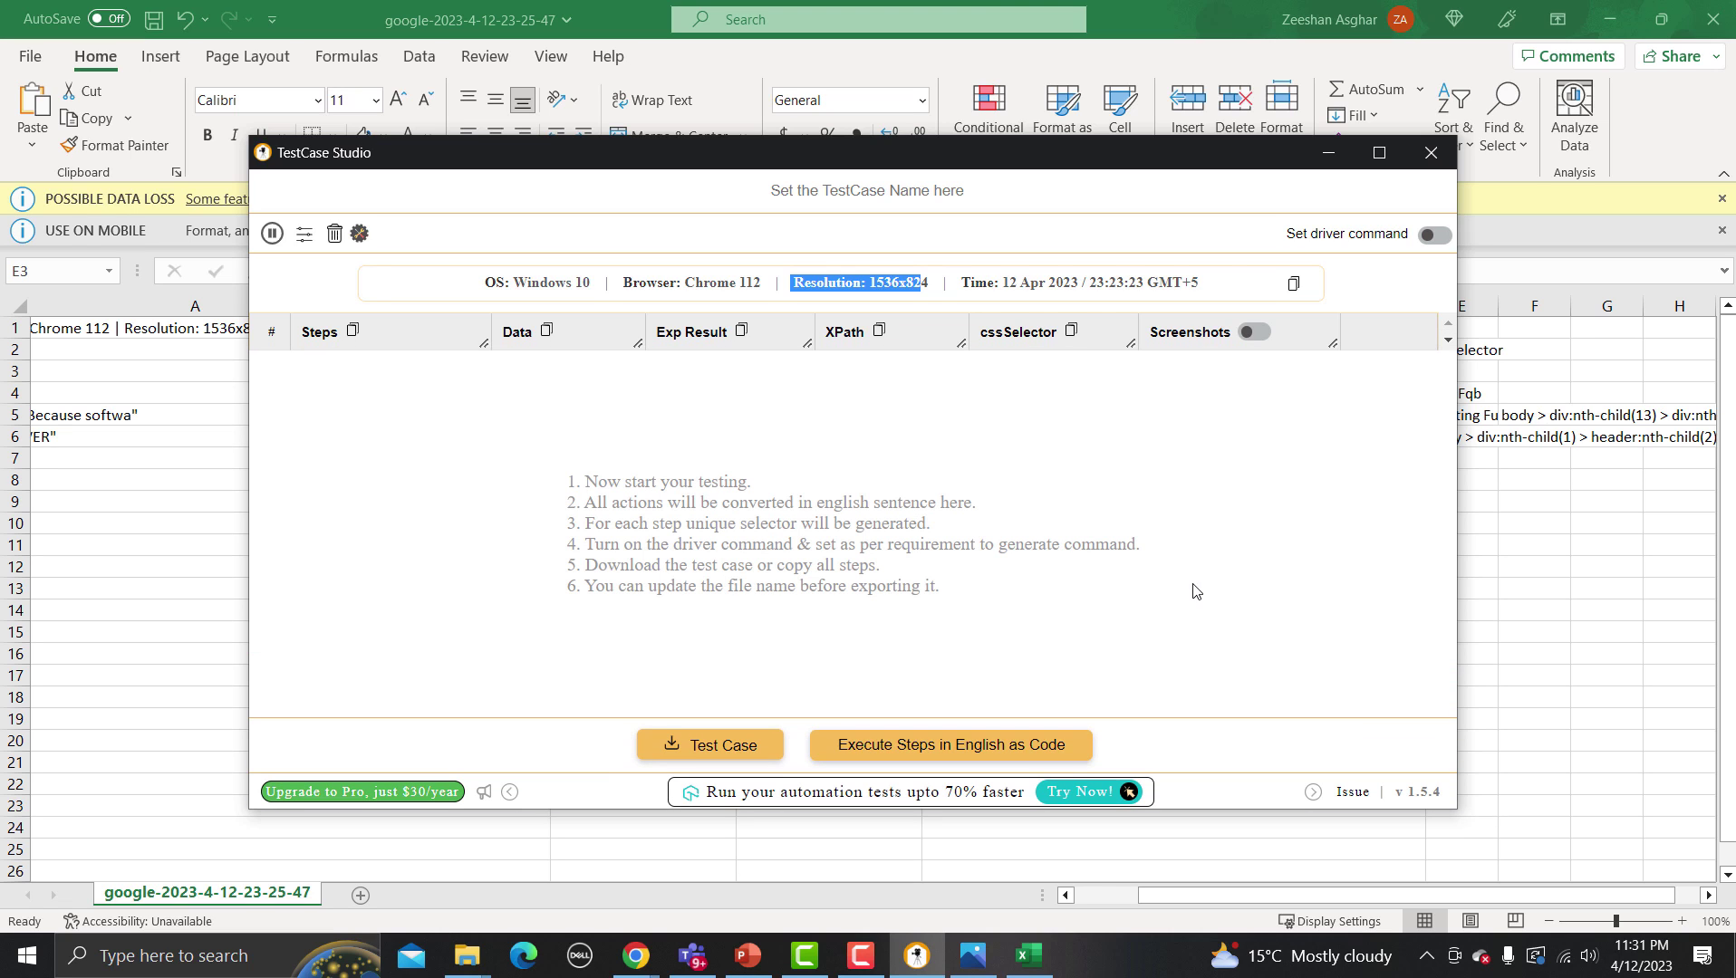
Step: Bring TestCase Studio over the Testing Funda browser window, turn on the driver command and resume recording
click(636, 955)
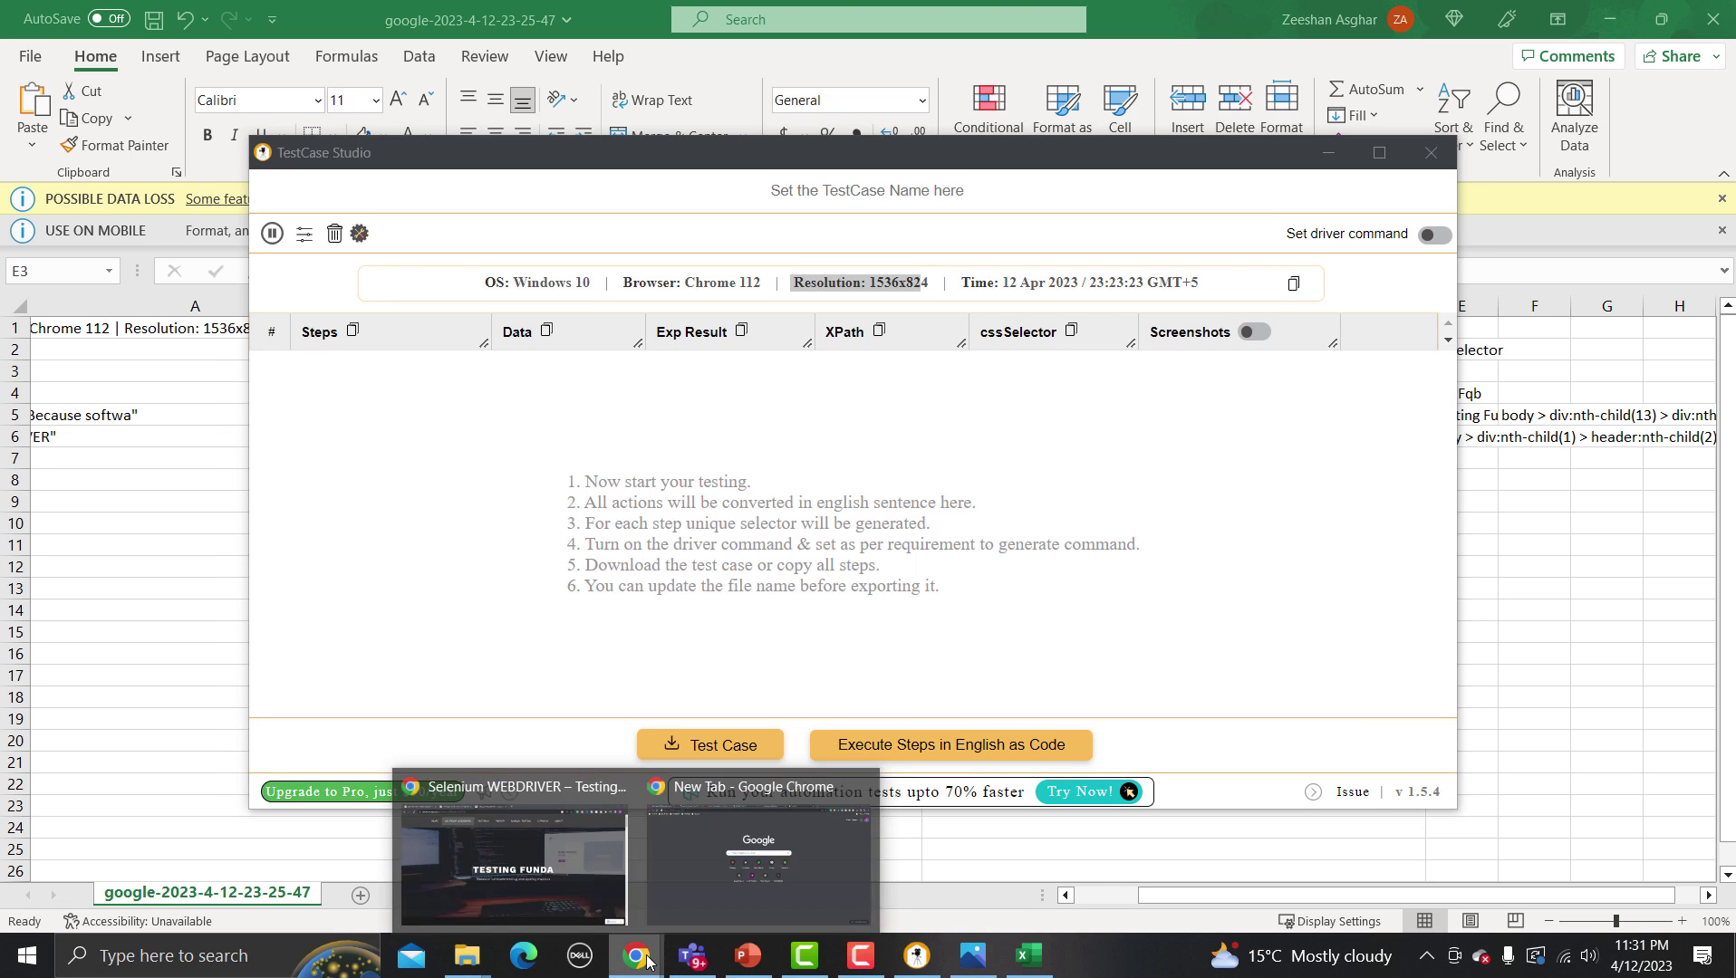
click(583, 871)
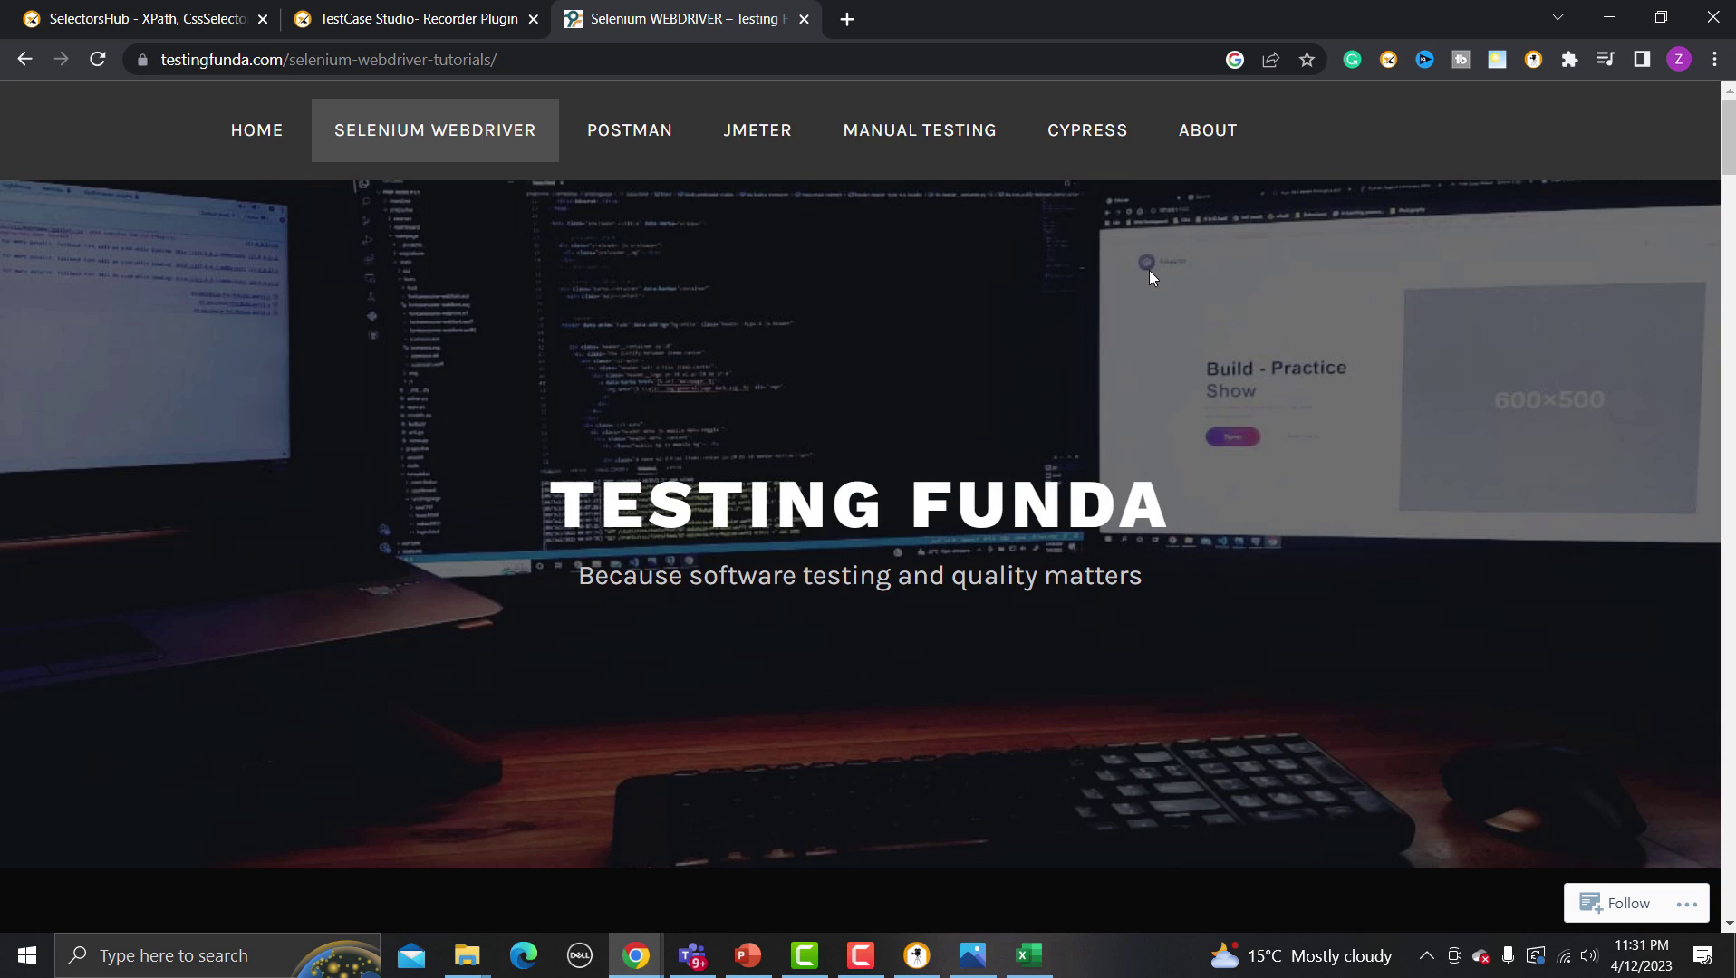
click(913, 962)
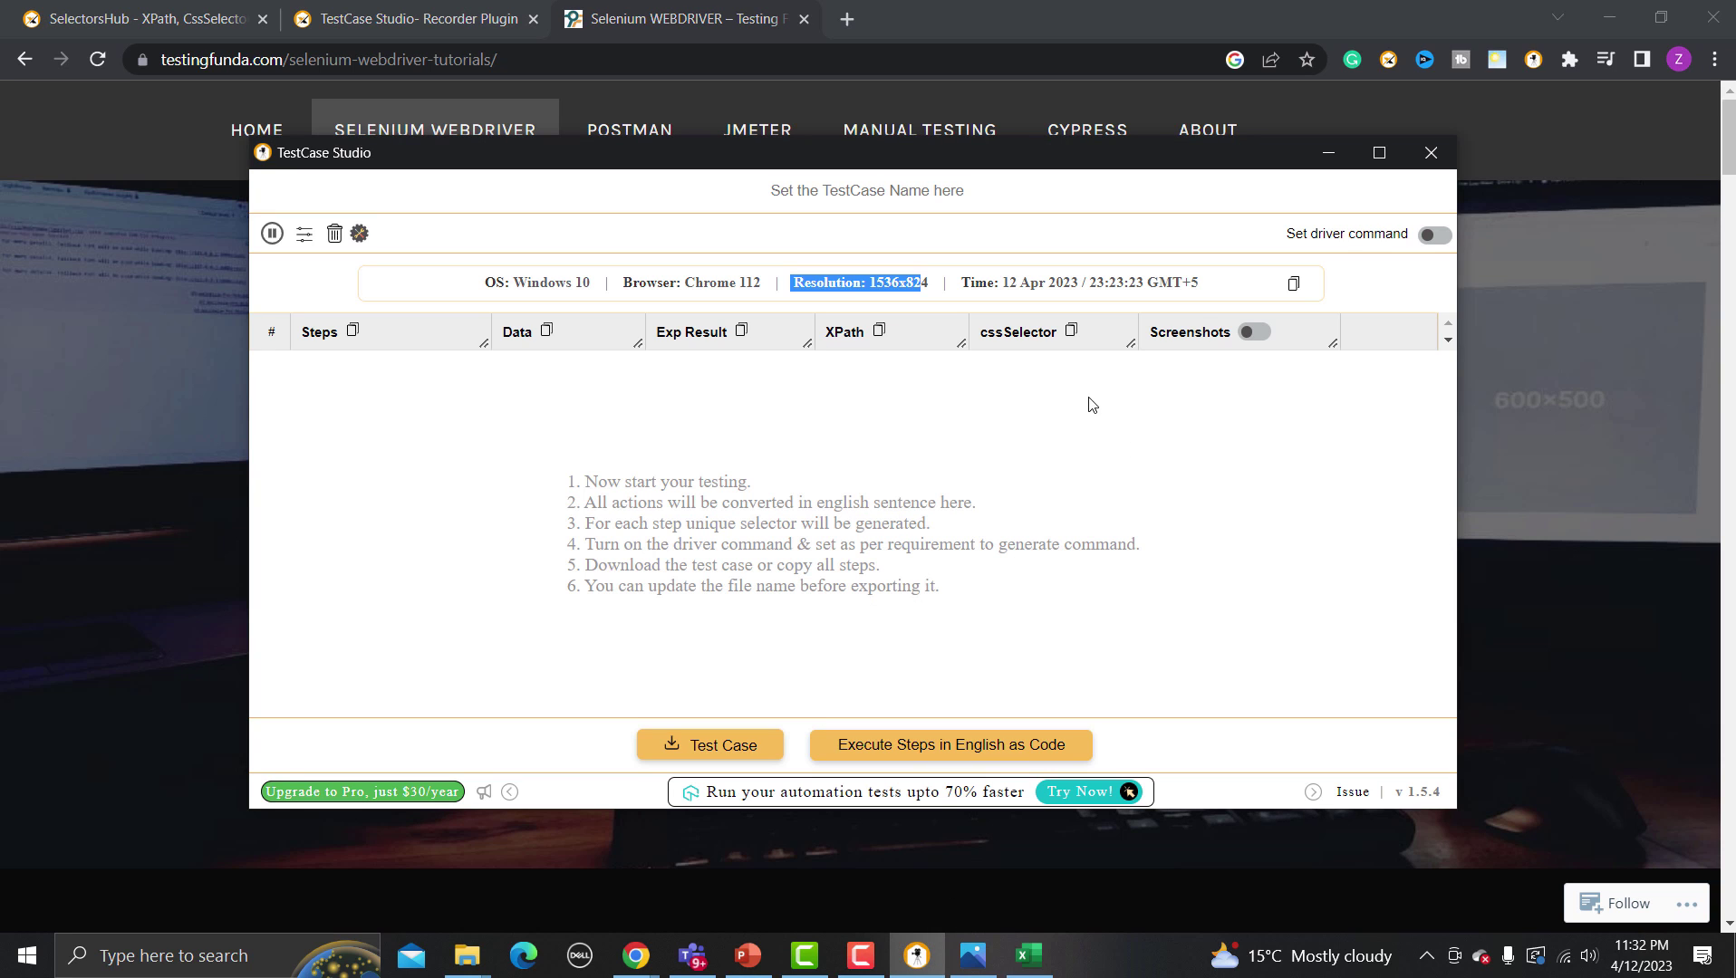
click(1428, 243)
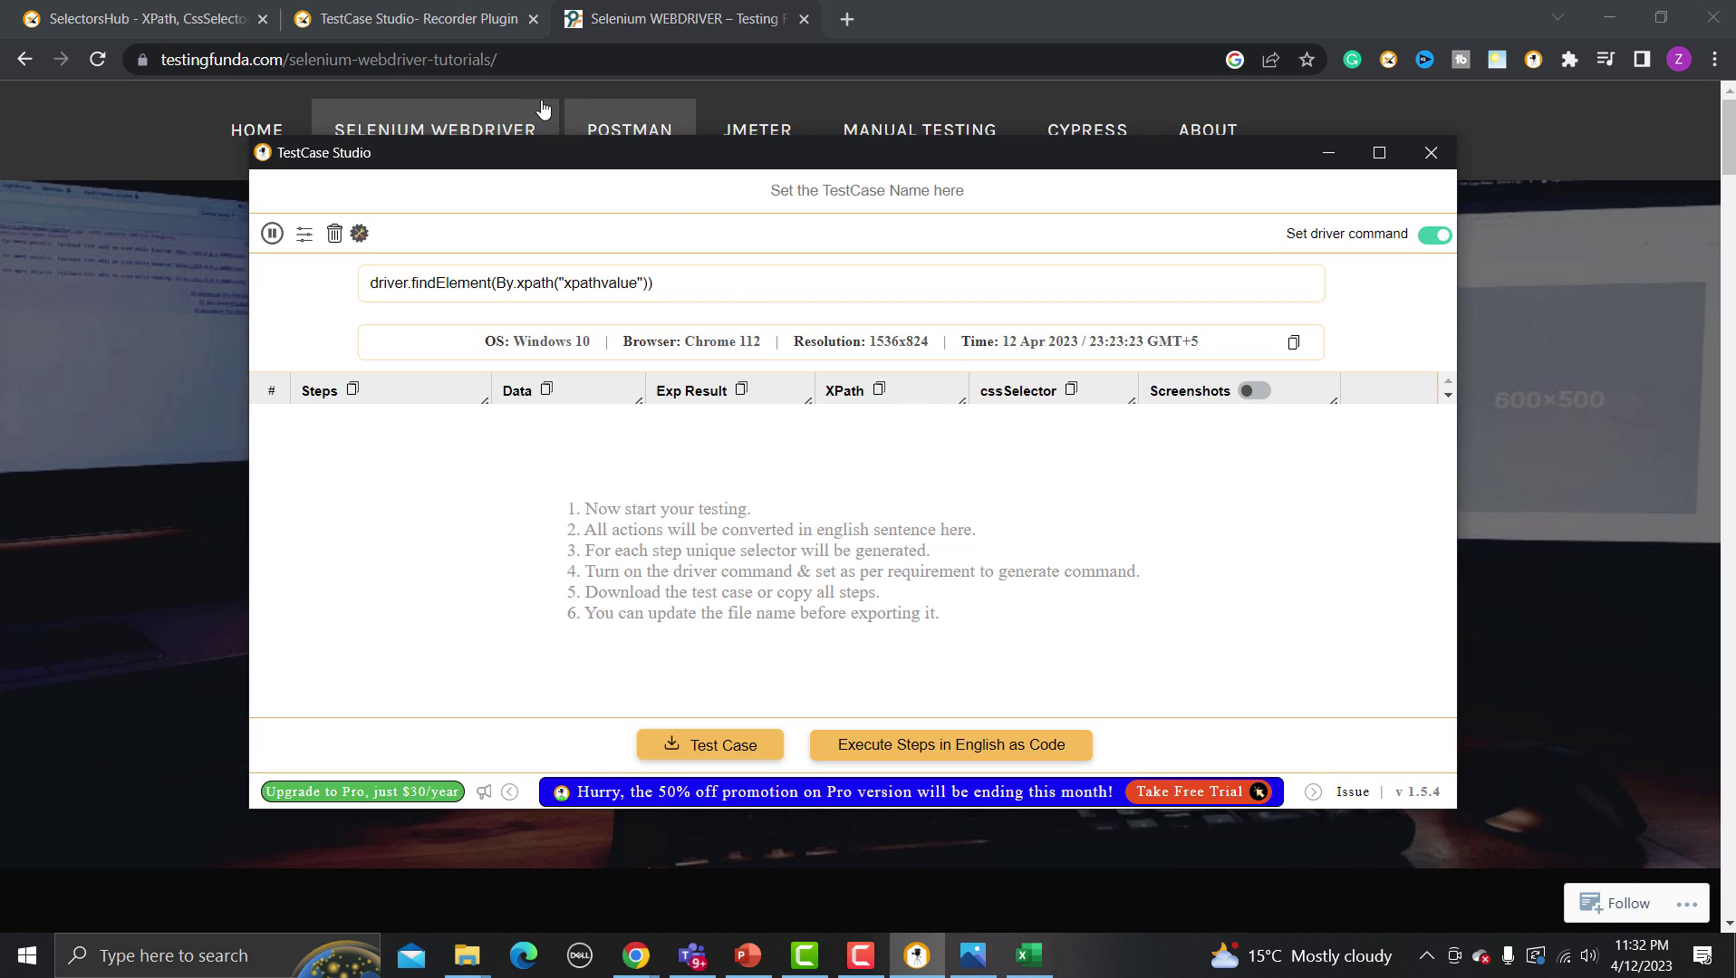
click(272, 234)
Step: Open google.com in the Testing Funda browser tab and search for "testing funda"
click(385, 60)
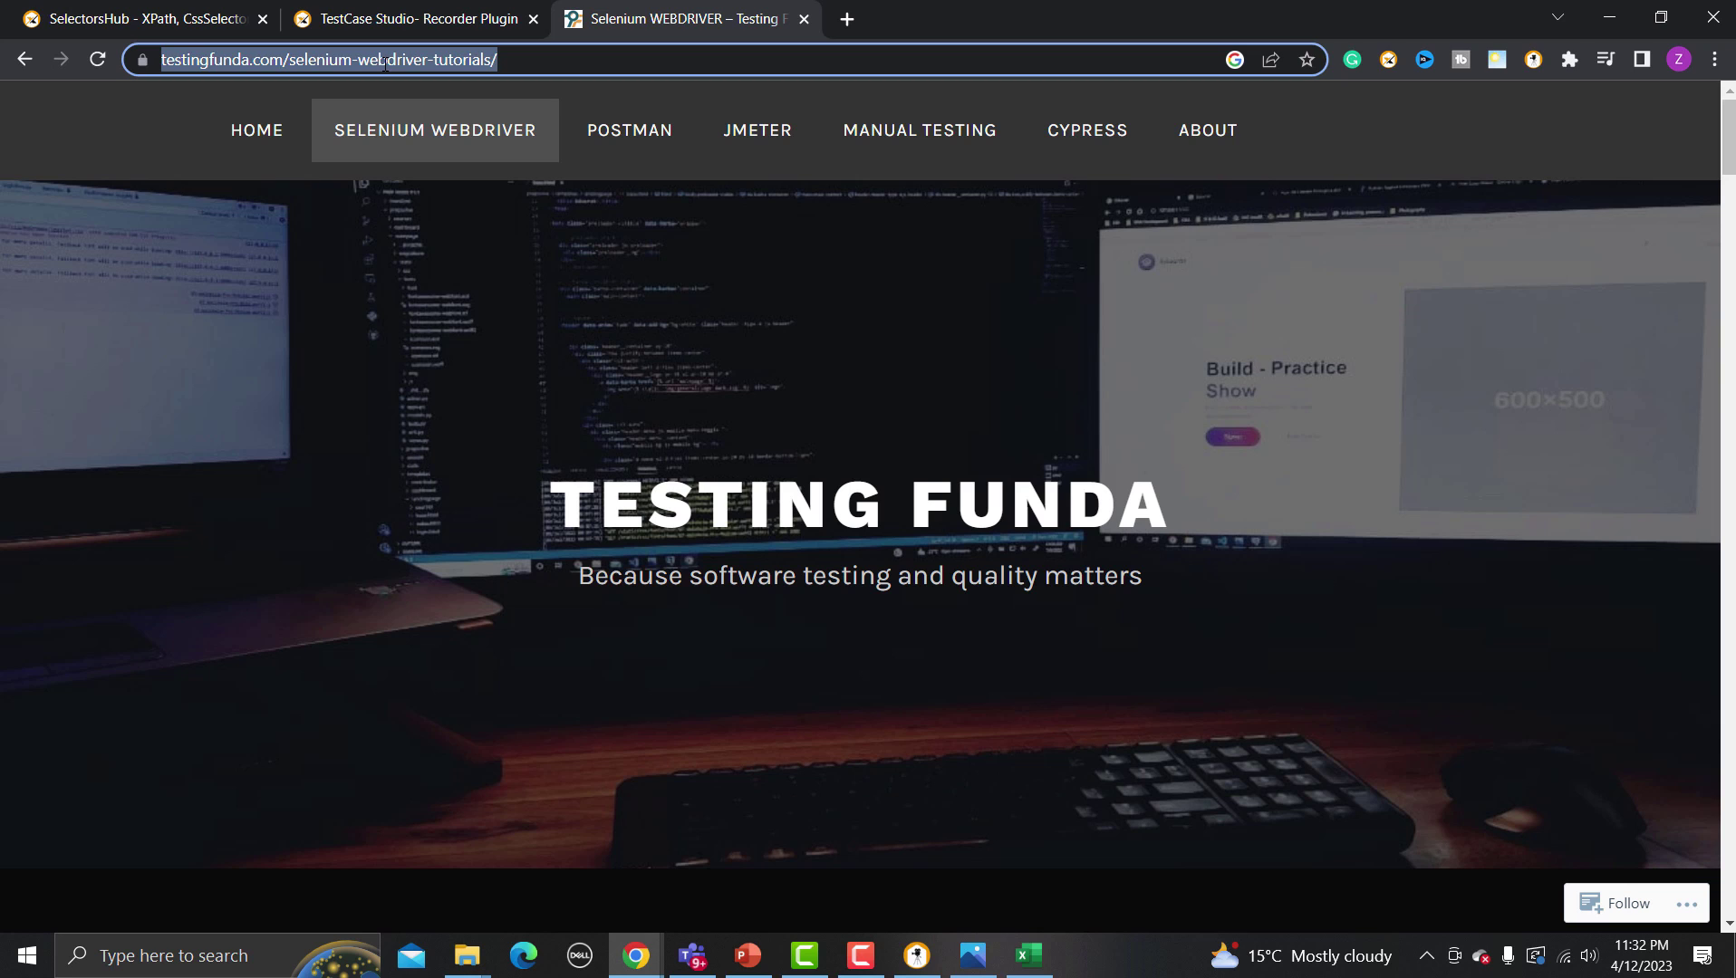
text(goog)
key(Return)
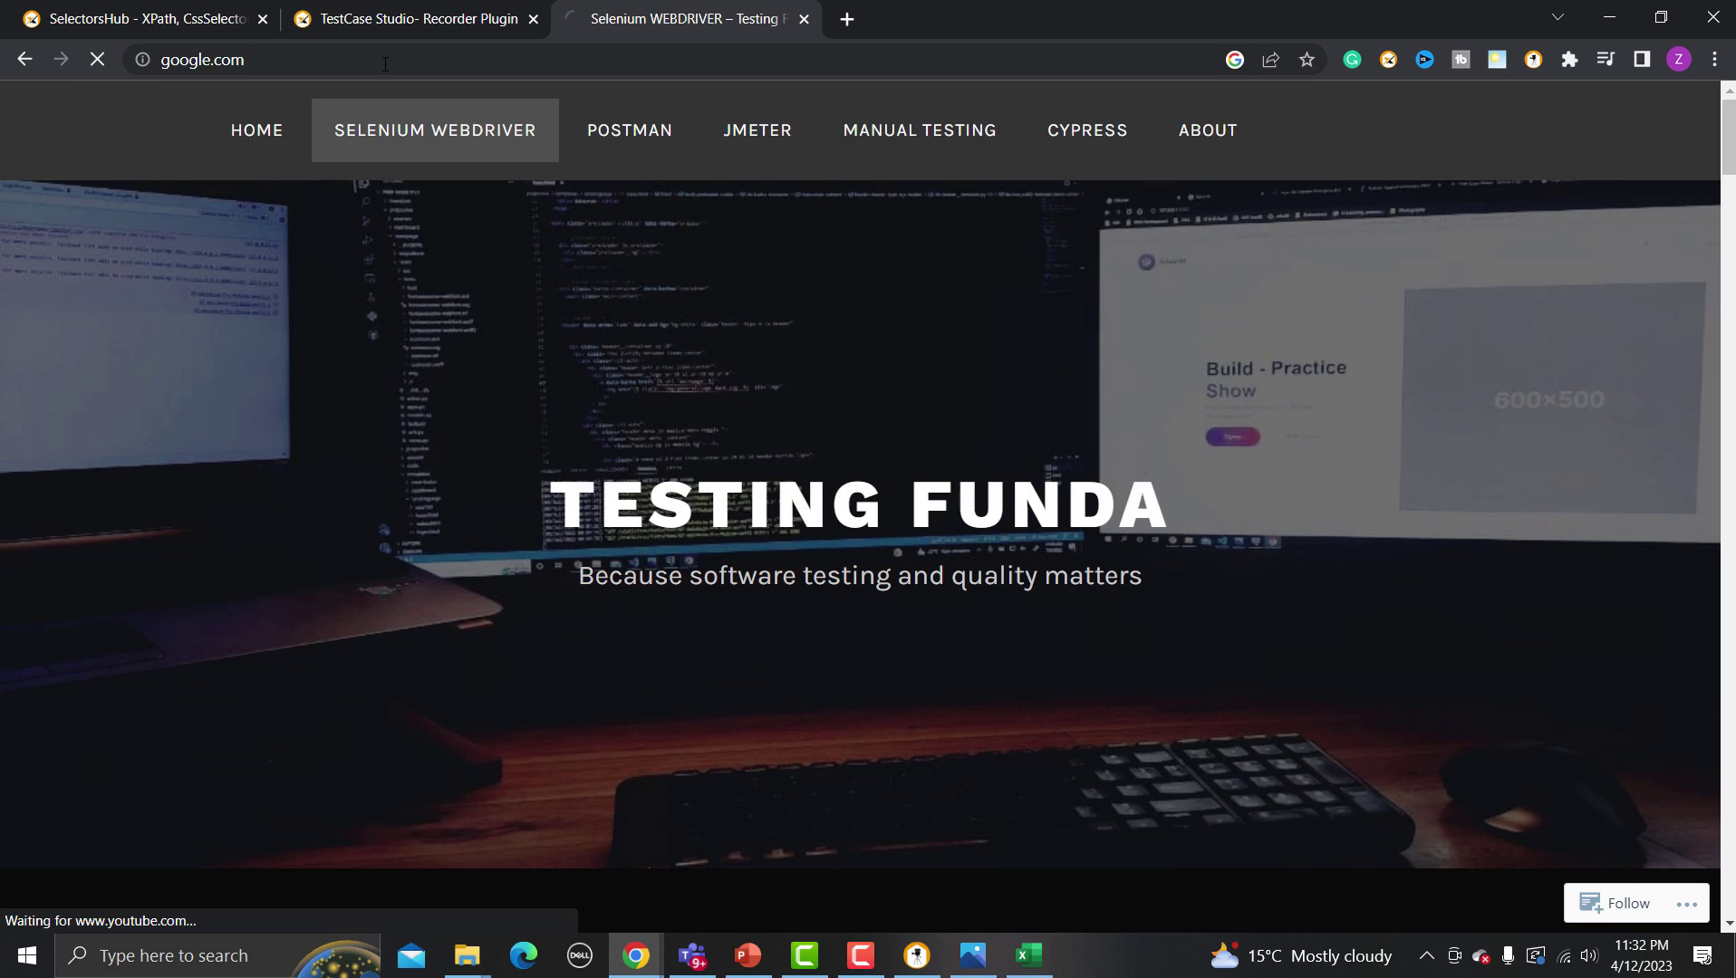
click(586, 383)
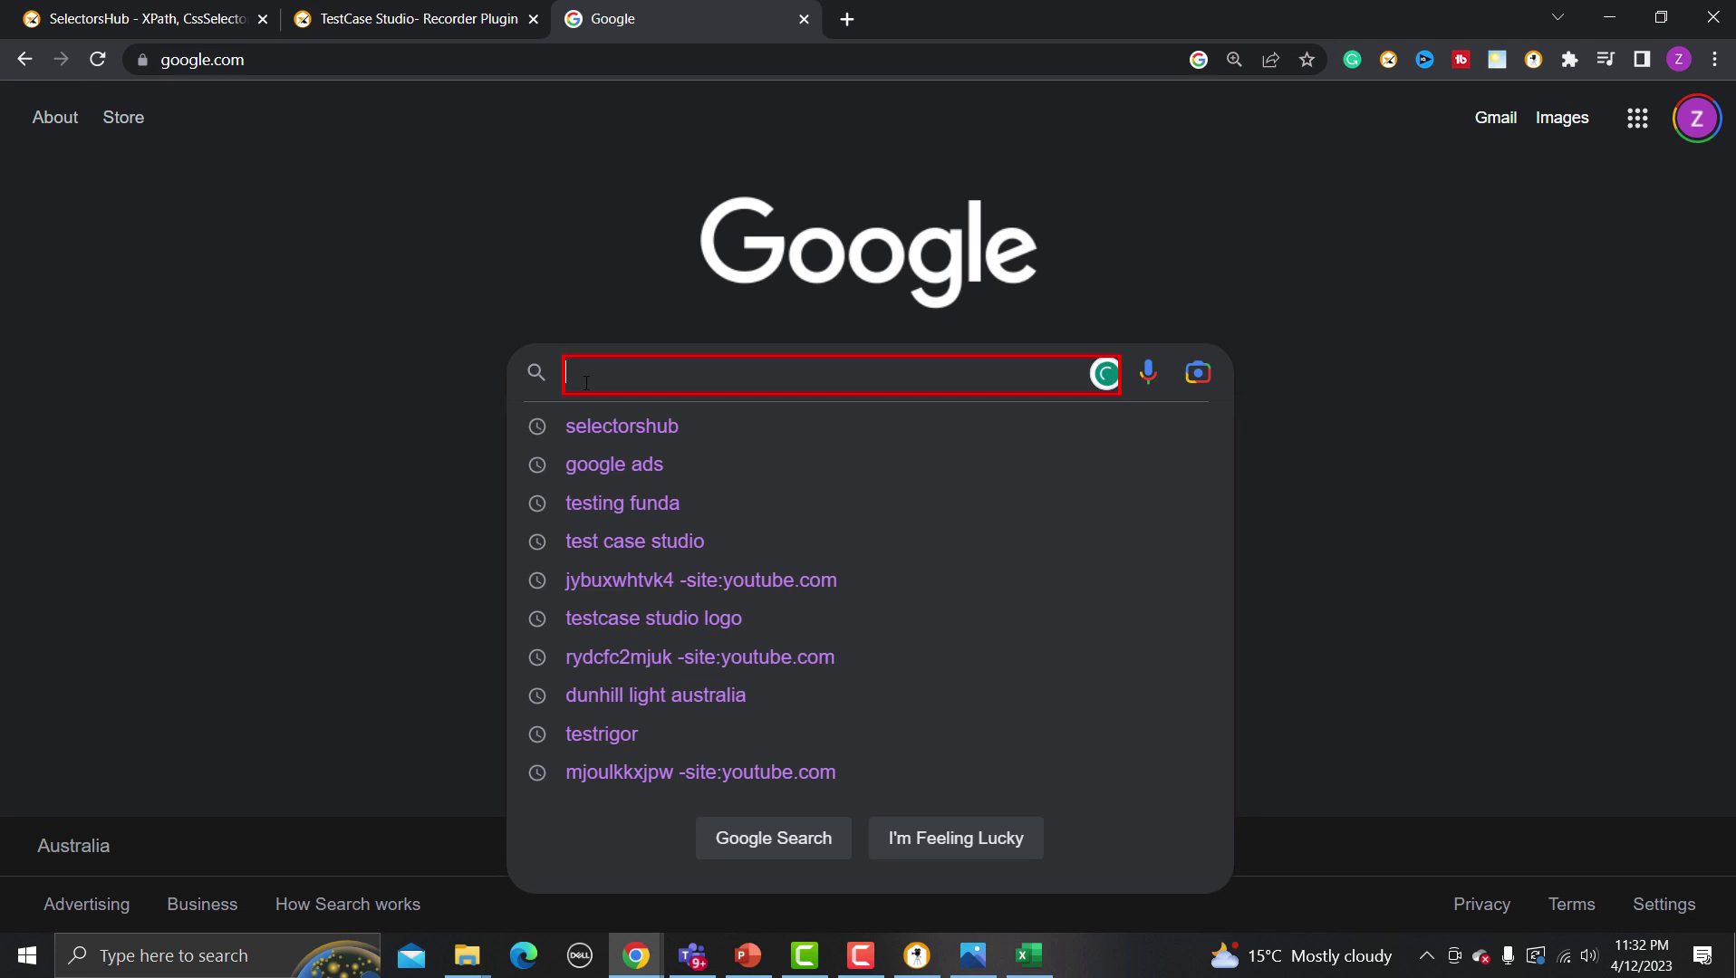
text(testi)
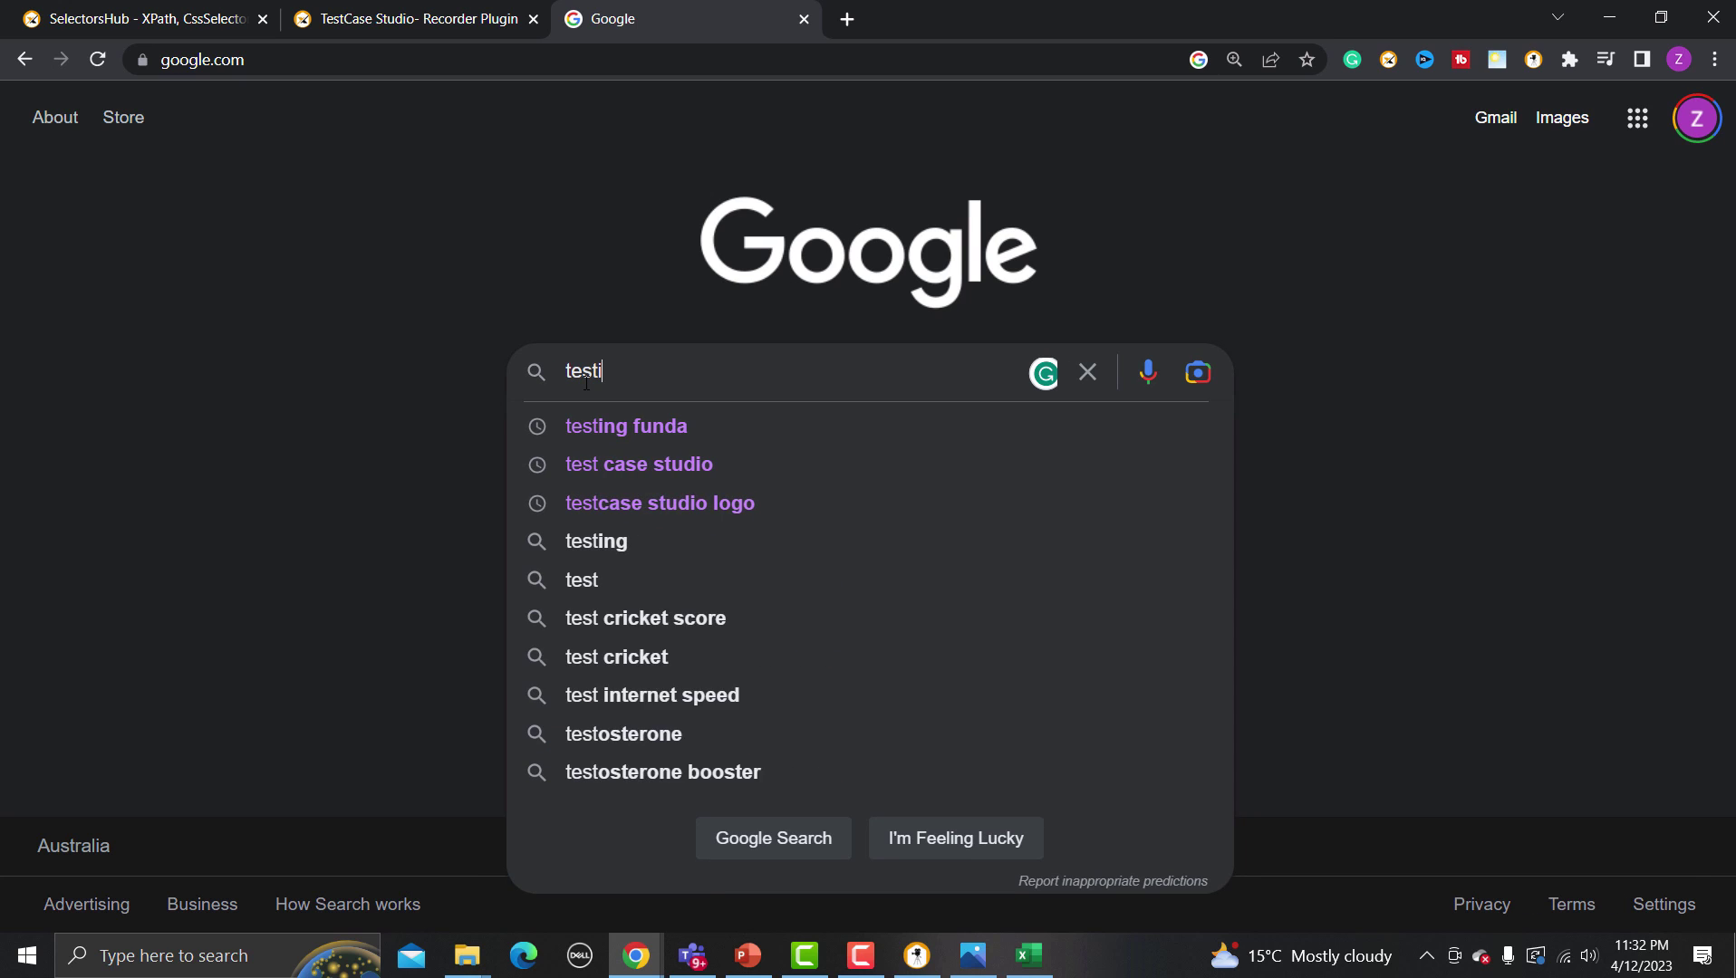
text(ng funda)
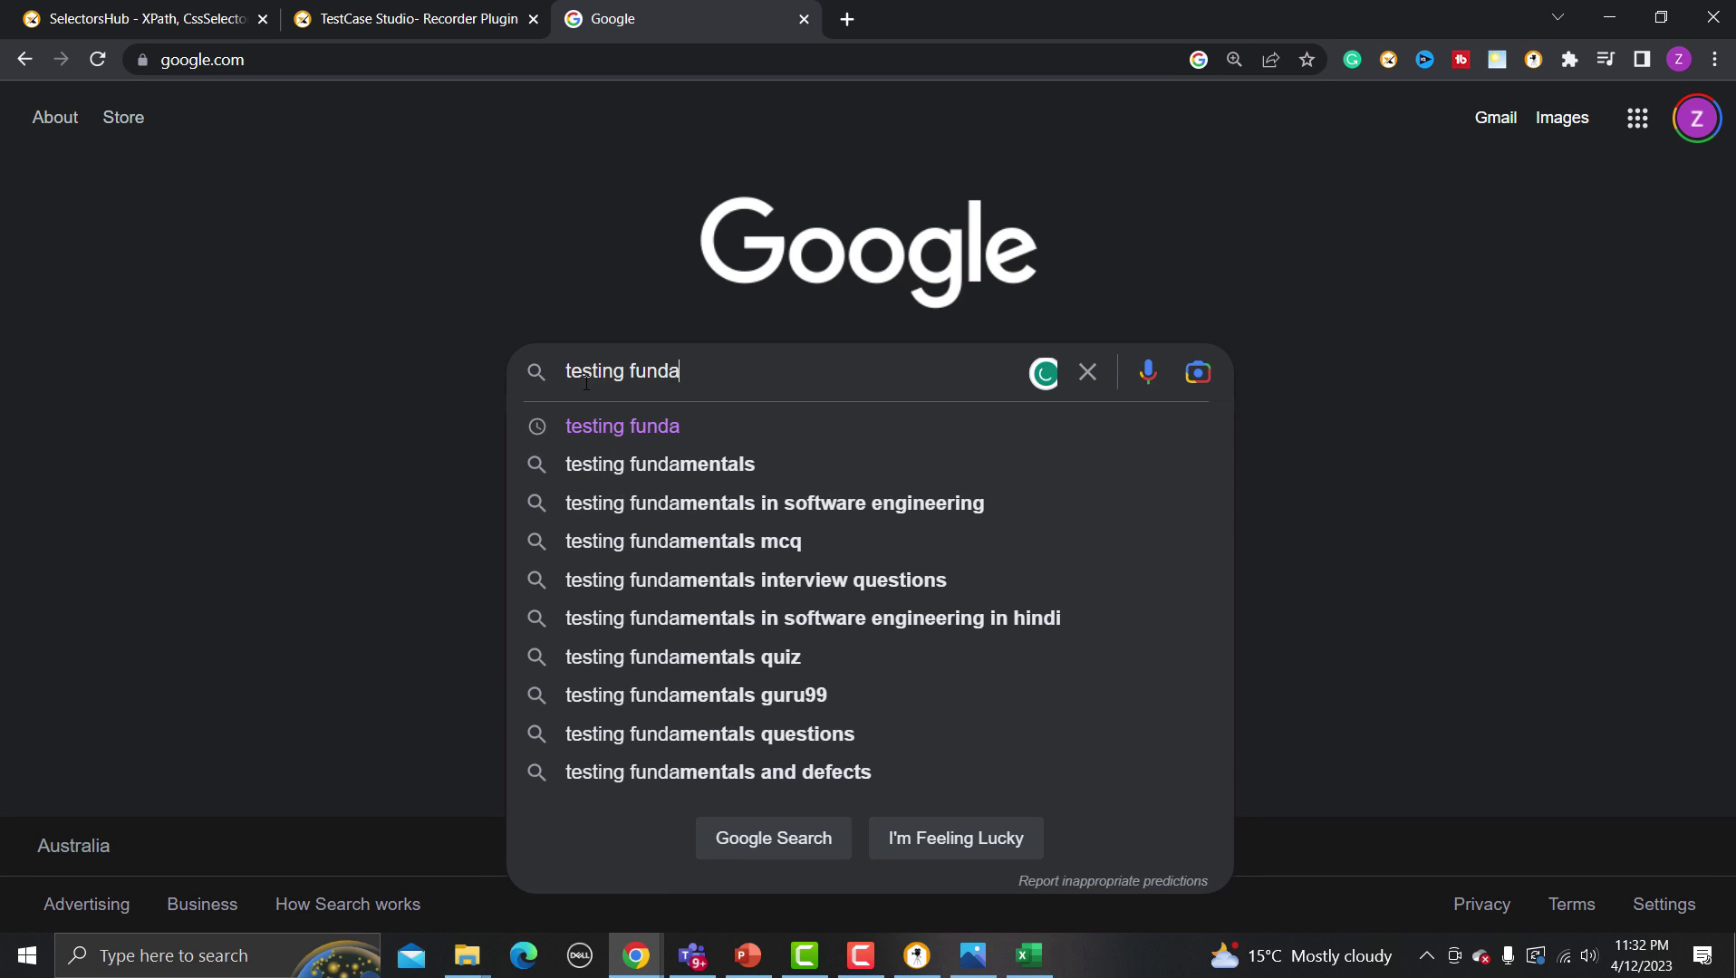
key(Return)
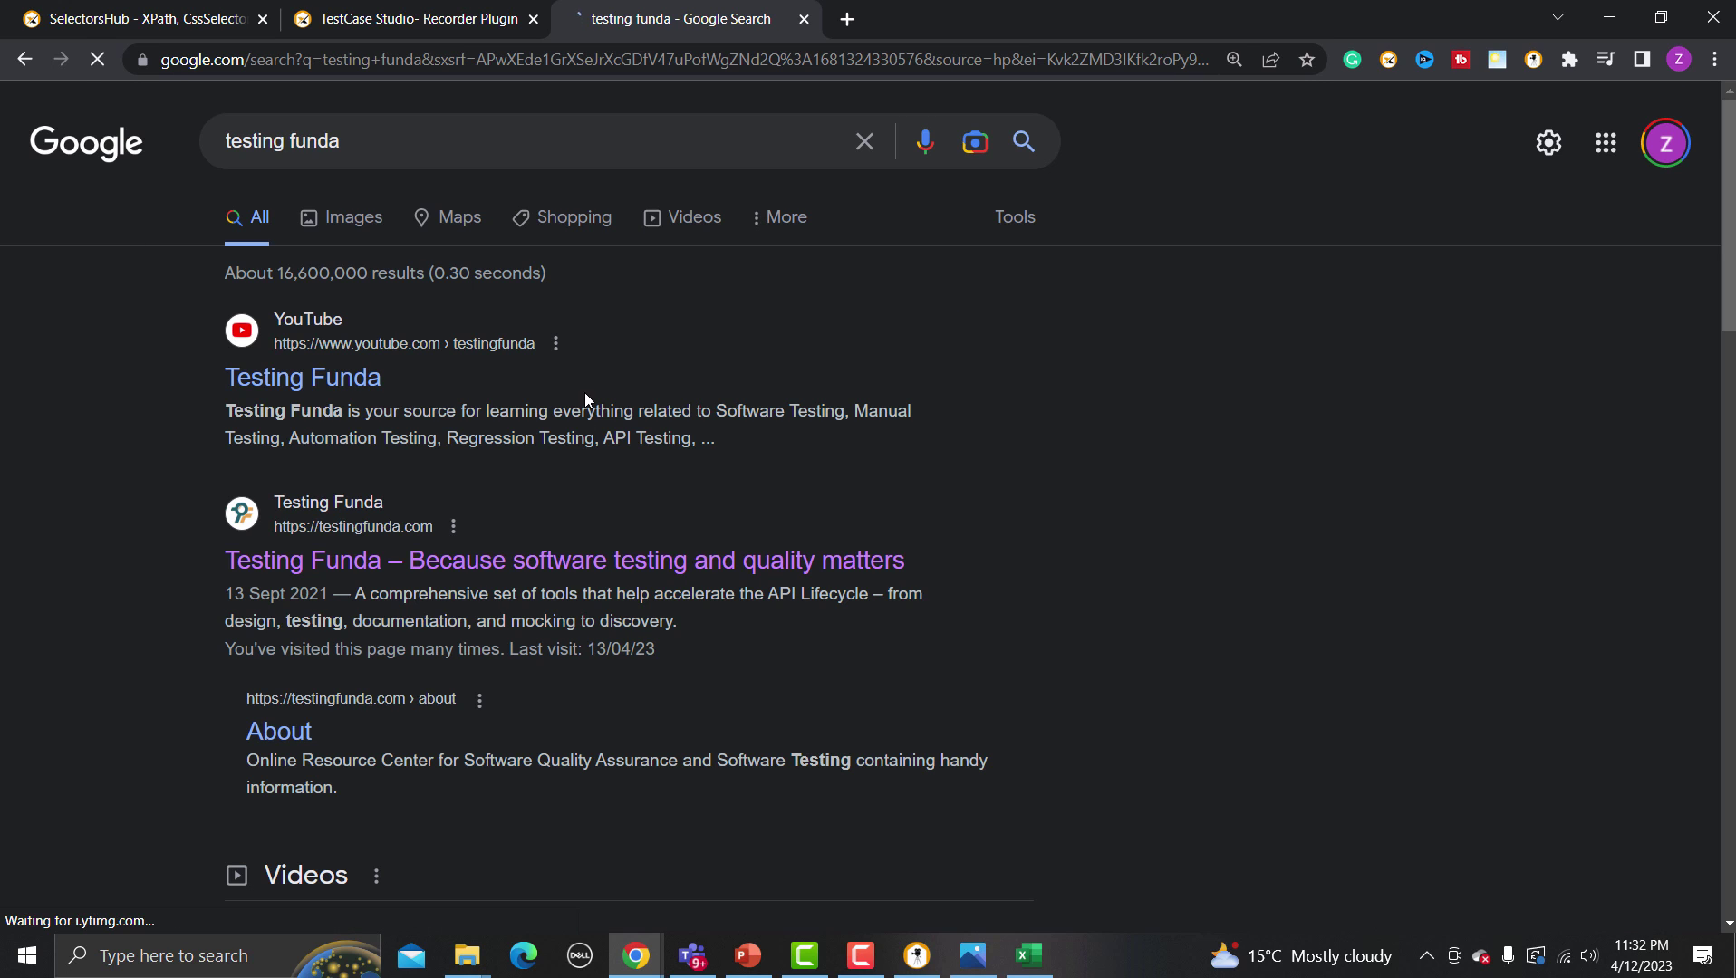
Step: Open the testingfunda.com result and go to the site's Postman page
click(574, 561)
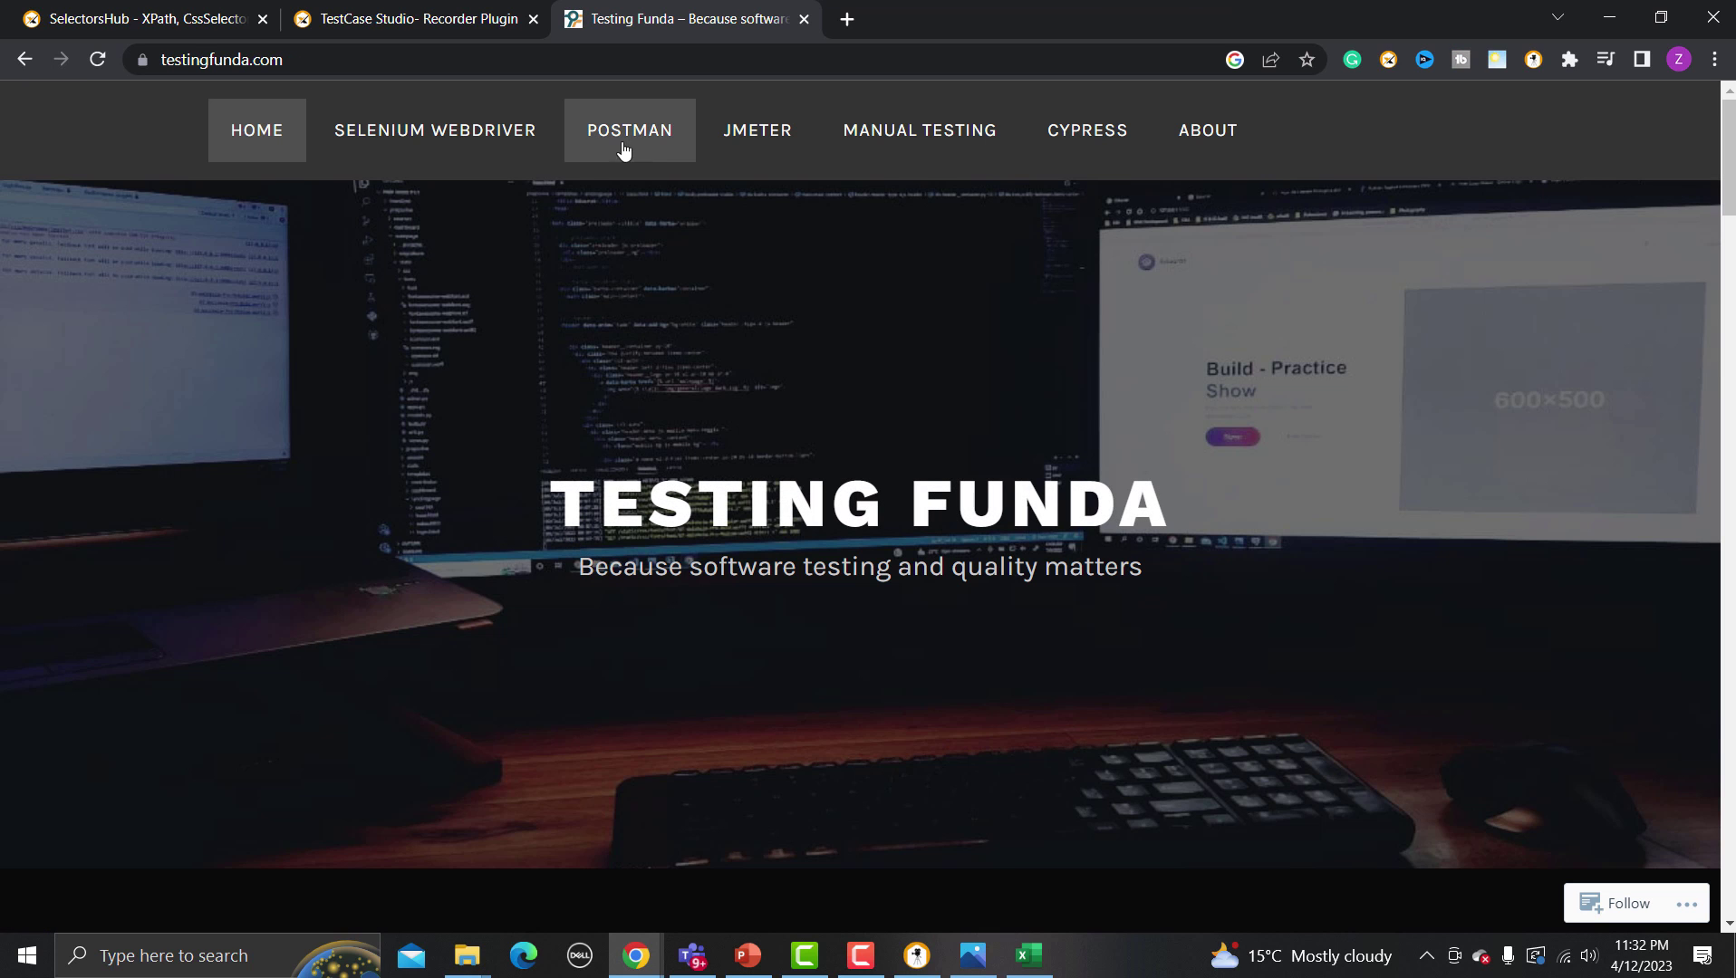
click(595, 136)
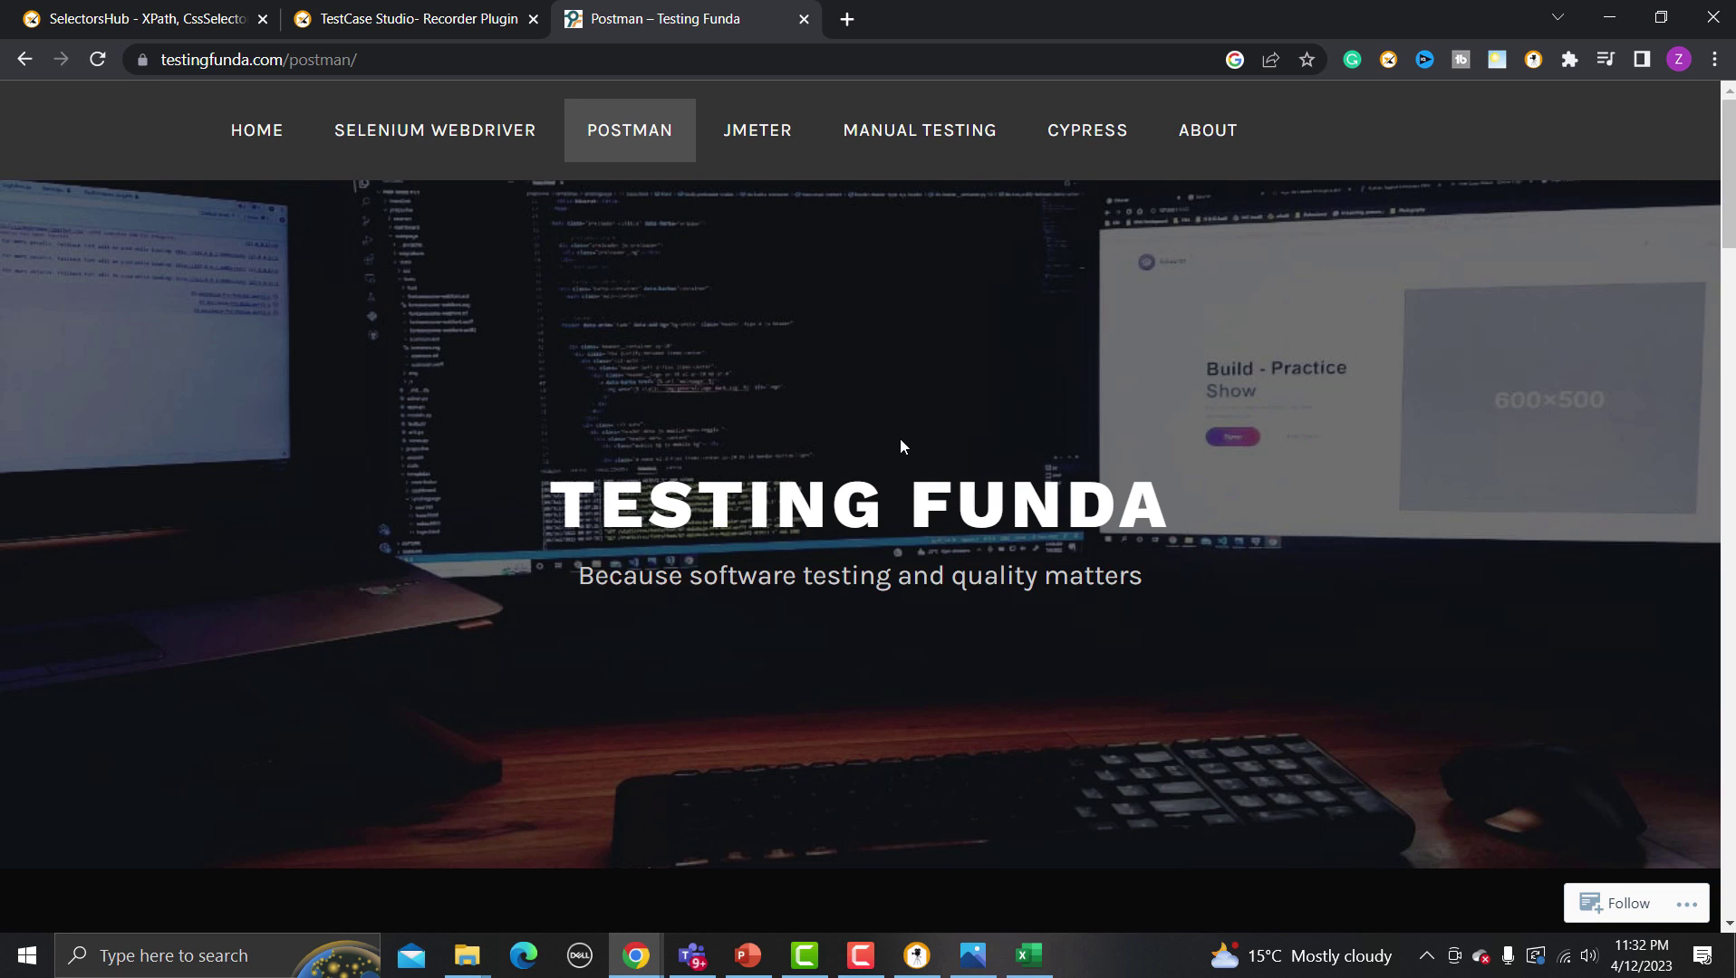
Step: Switch to TestCase Studio, download the test case and open the exported CSV file in Excel
click(917, 955)
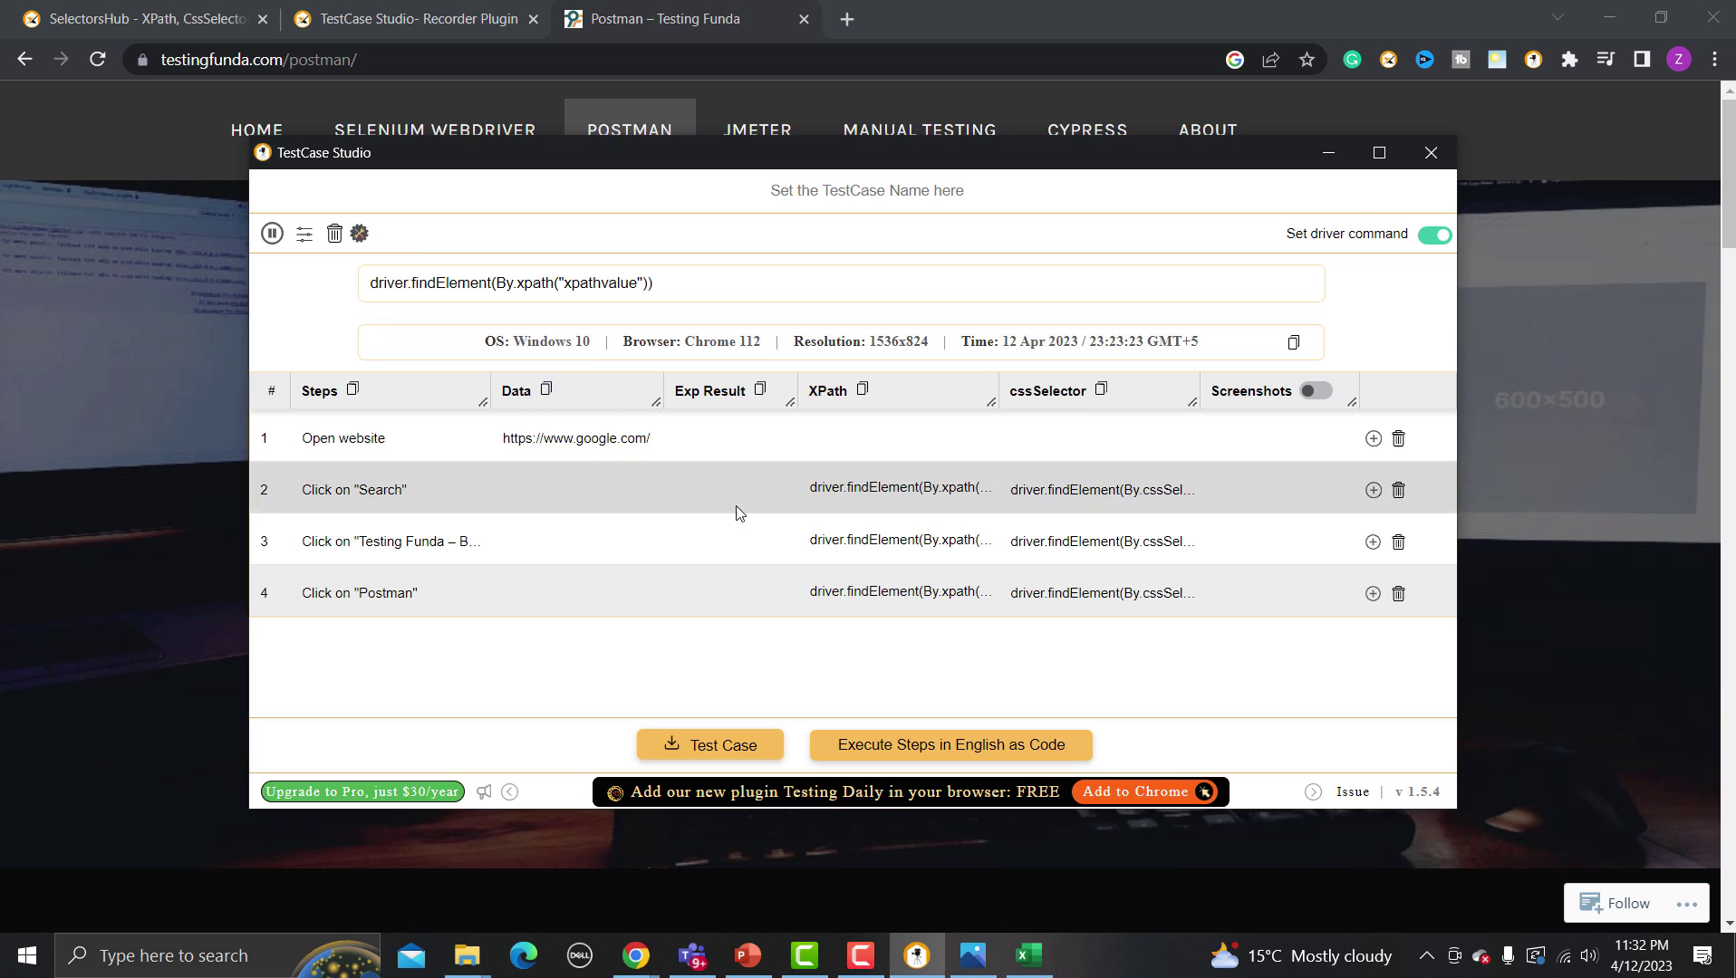
click(713, 749)
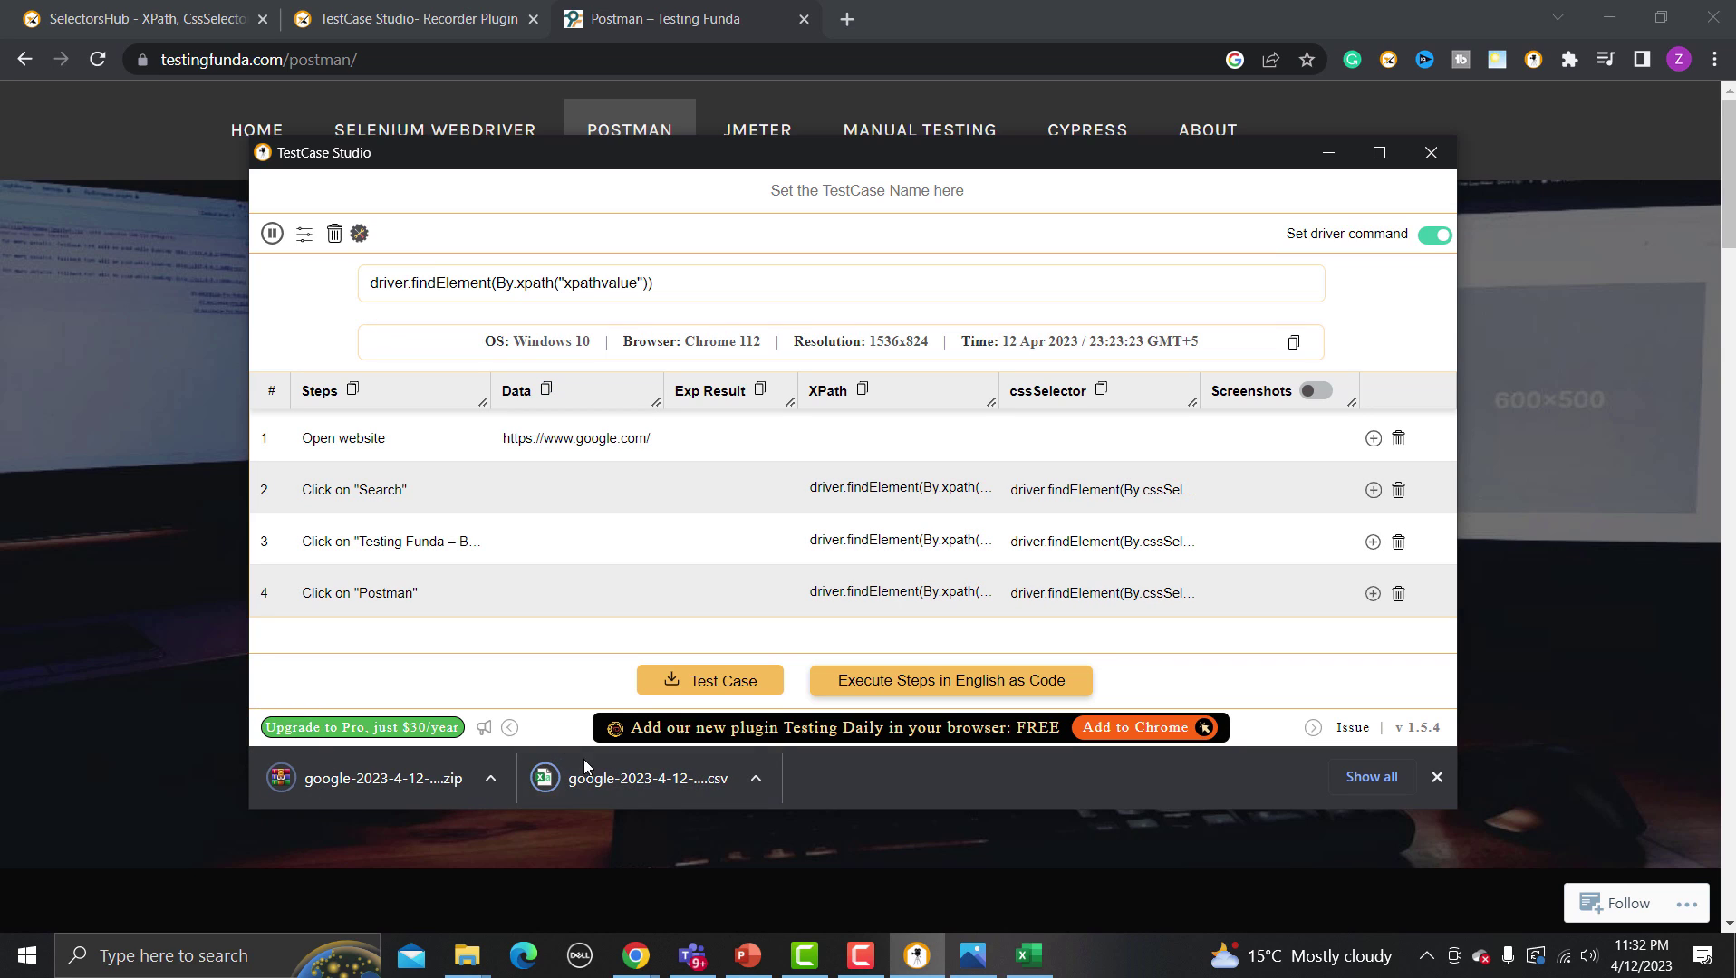
click(664, 783)
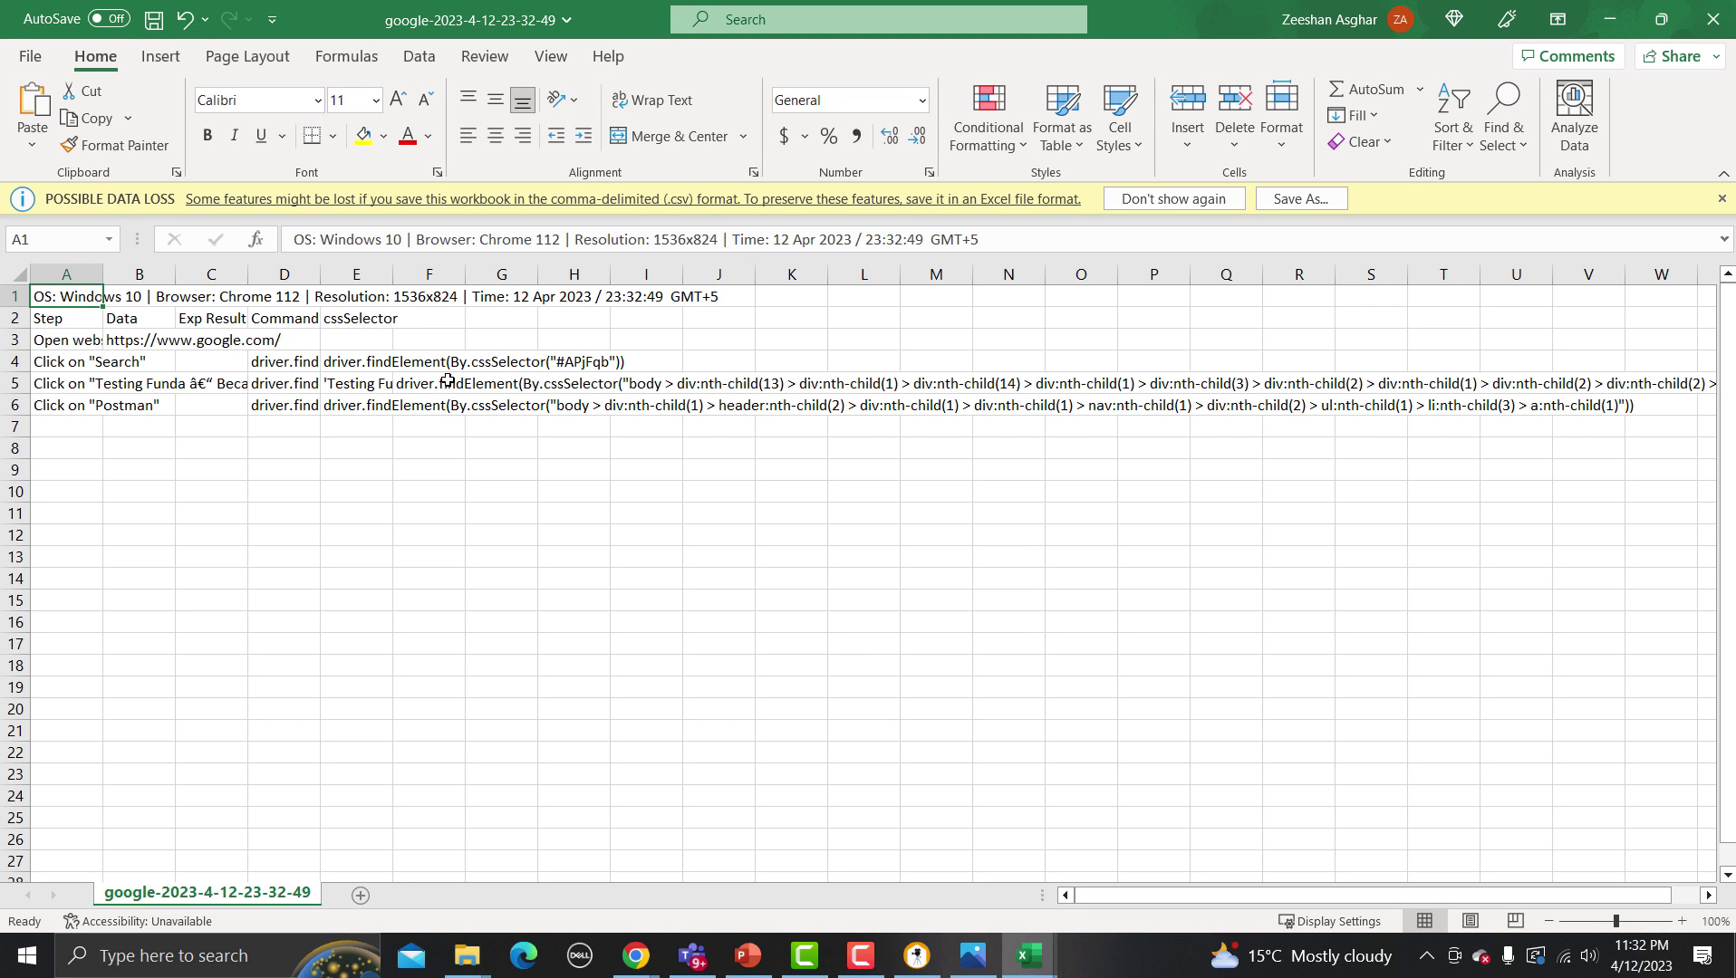
Step: Return to TestCase Studio, maximize its window and examine the driver commands in the XPath and cssSelector columns
click(918, 956)
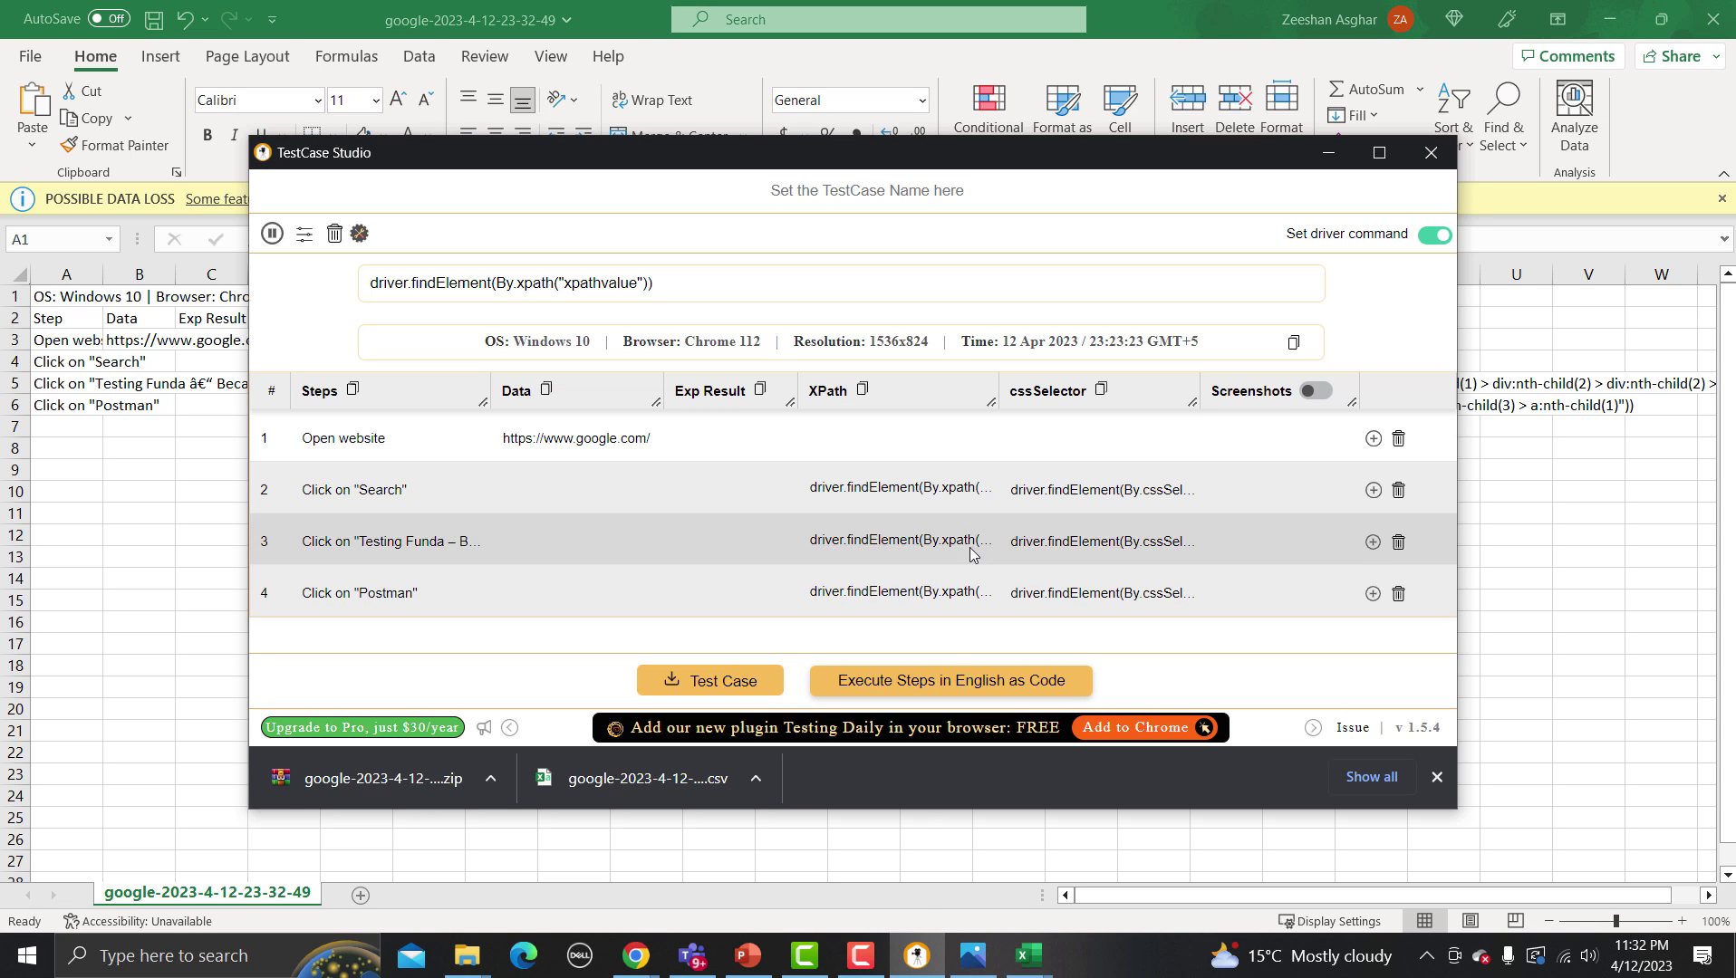
click(1378, 153)
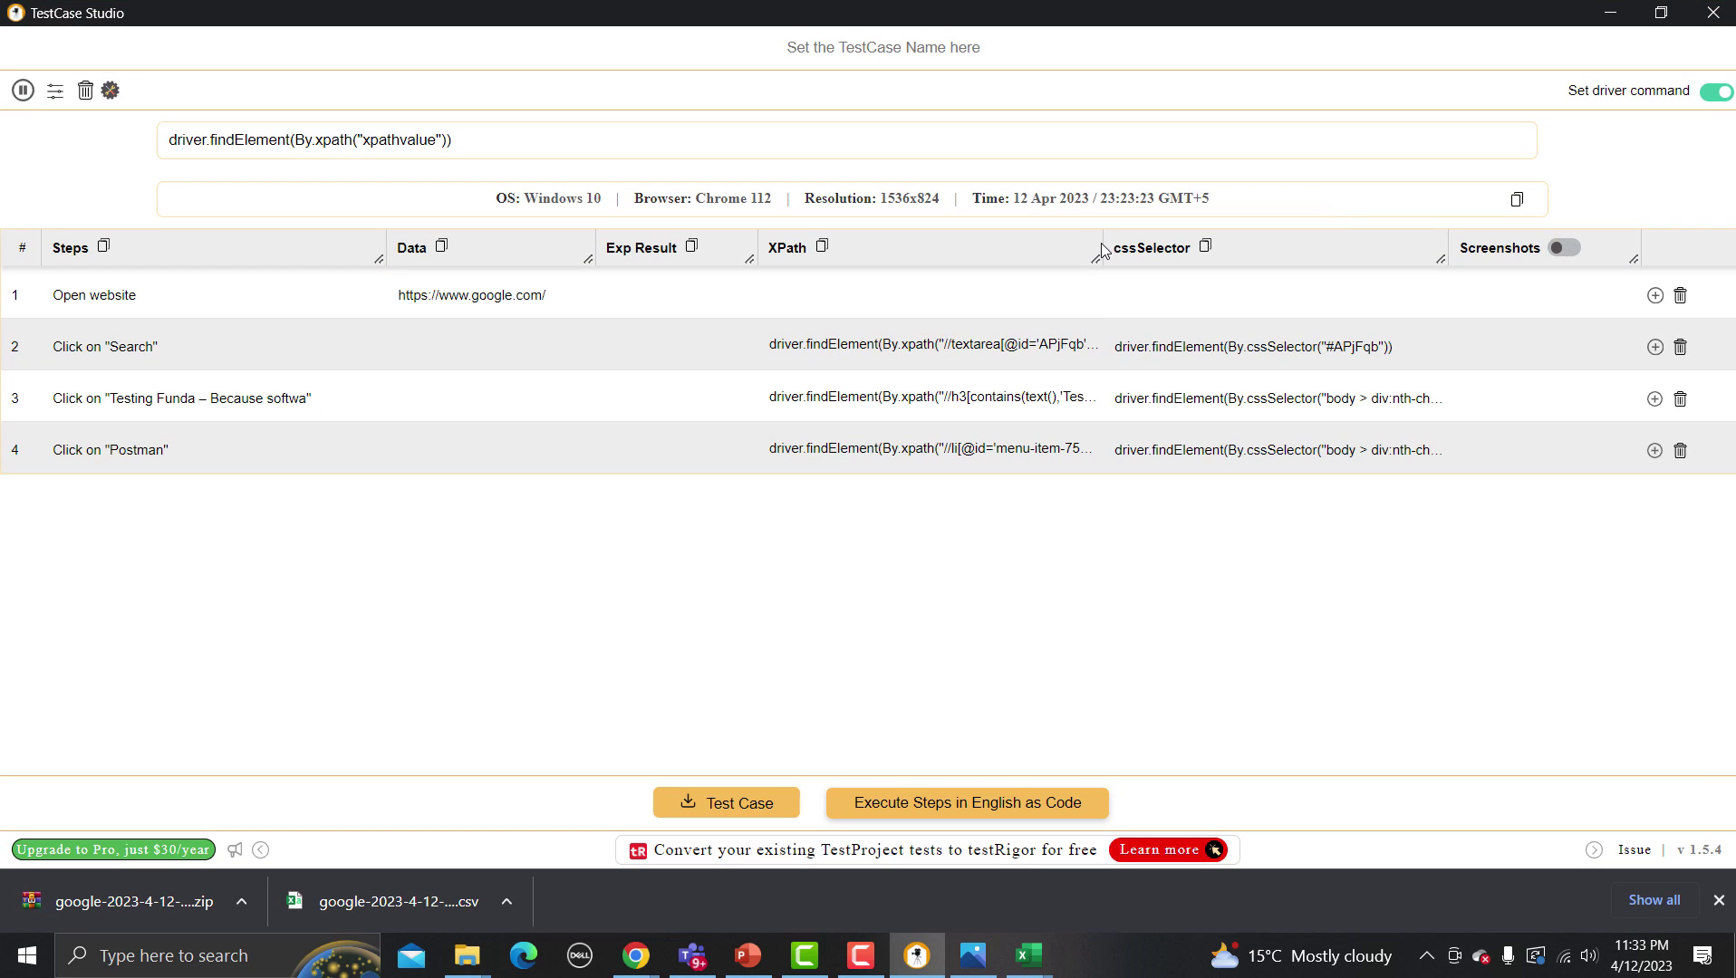
drag(1109, 249, 1214, 257)
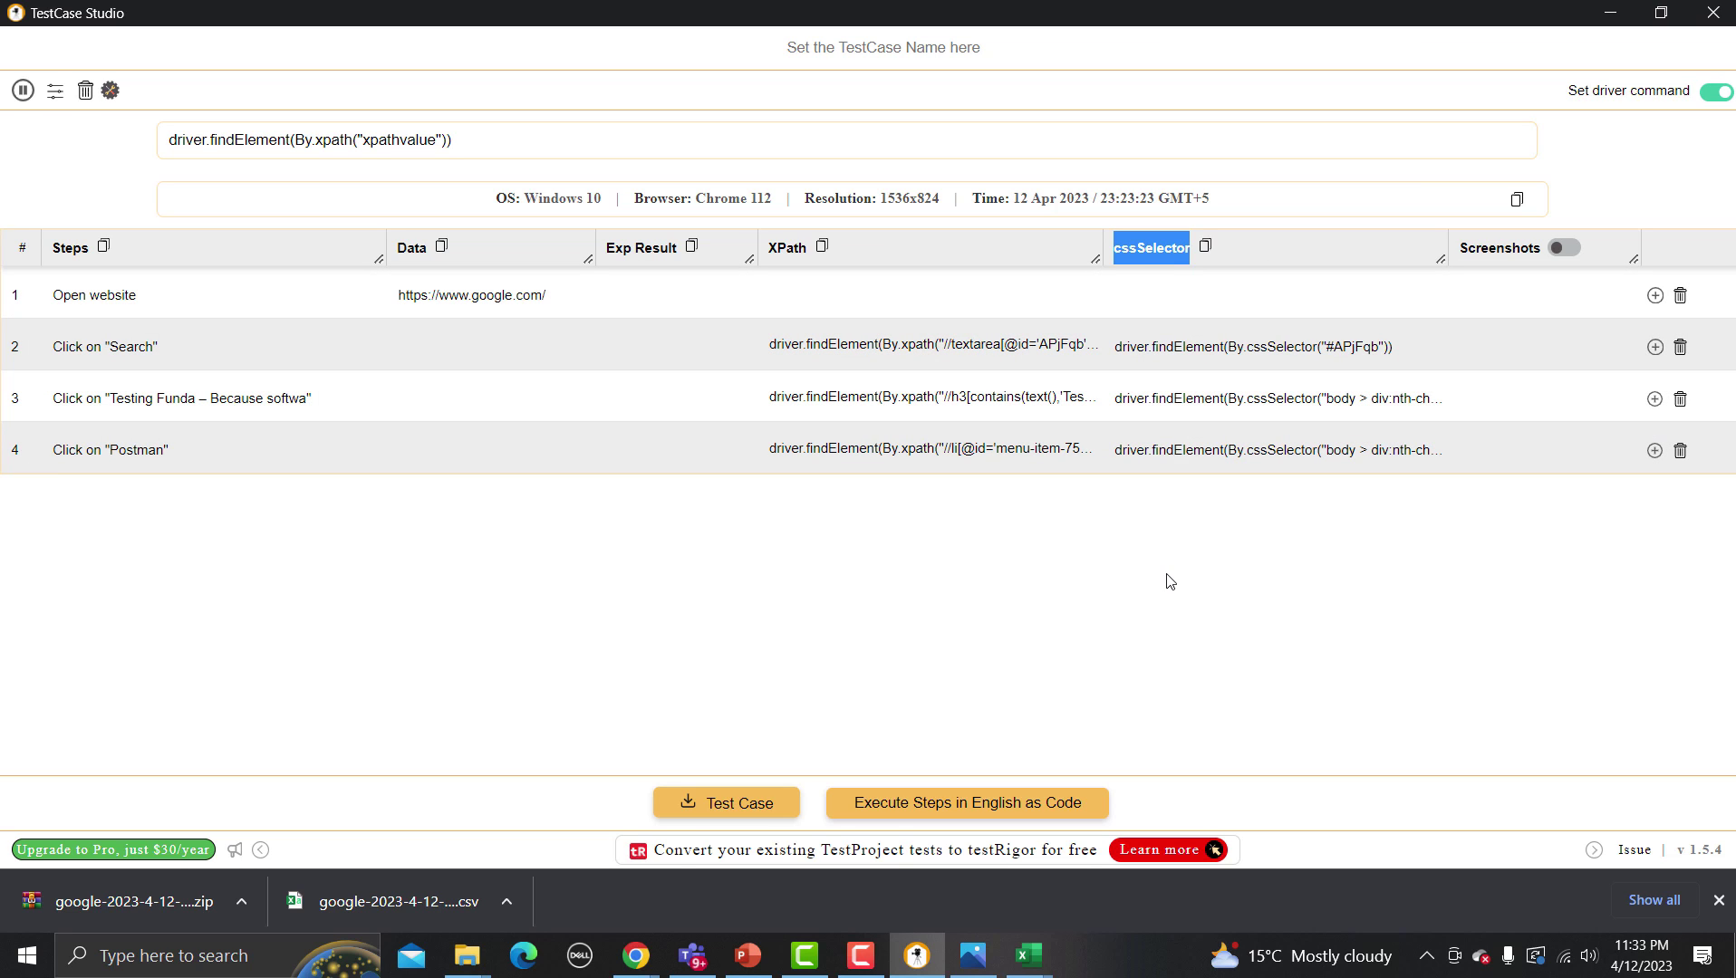
click(1170, 582)
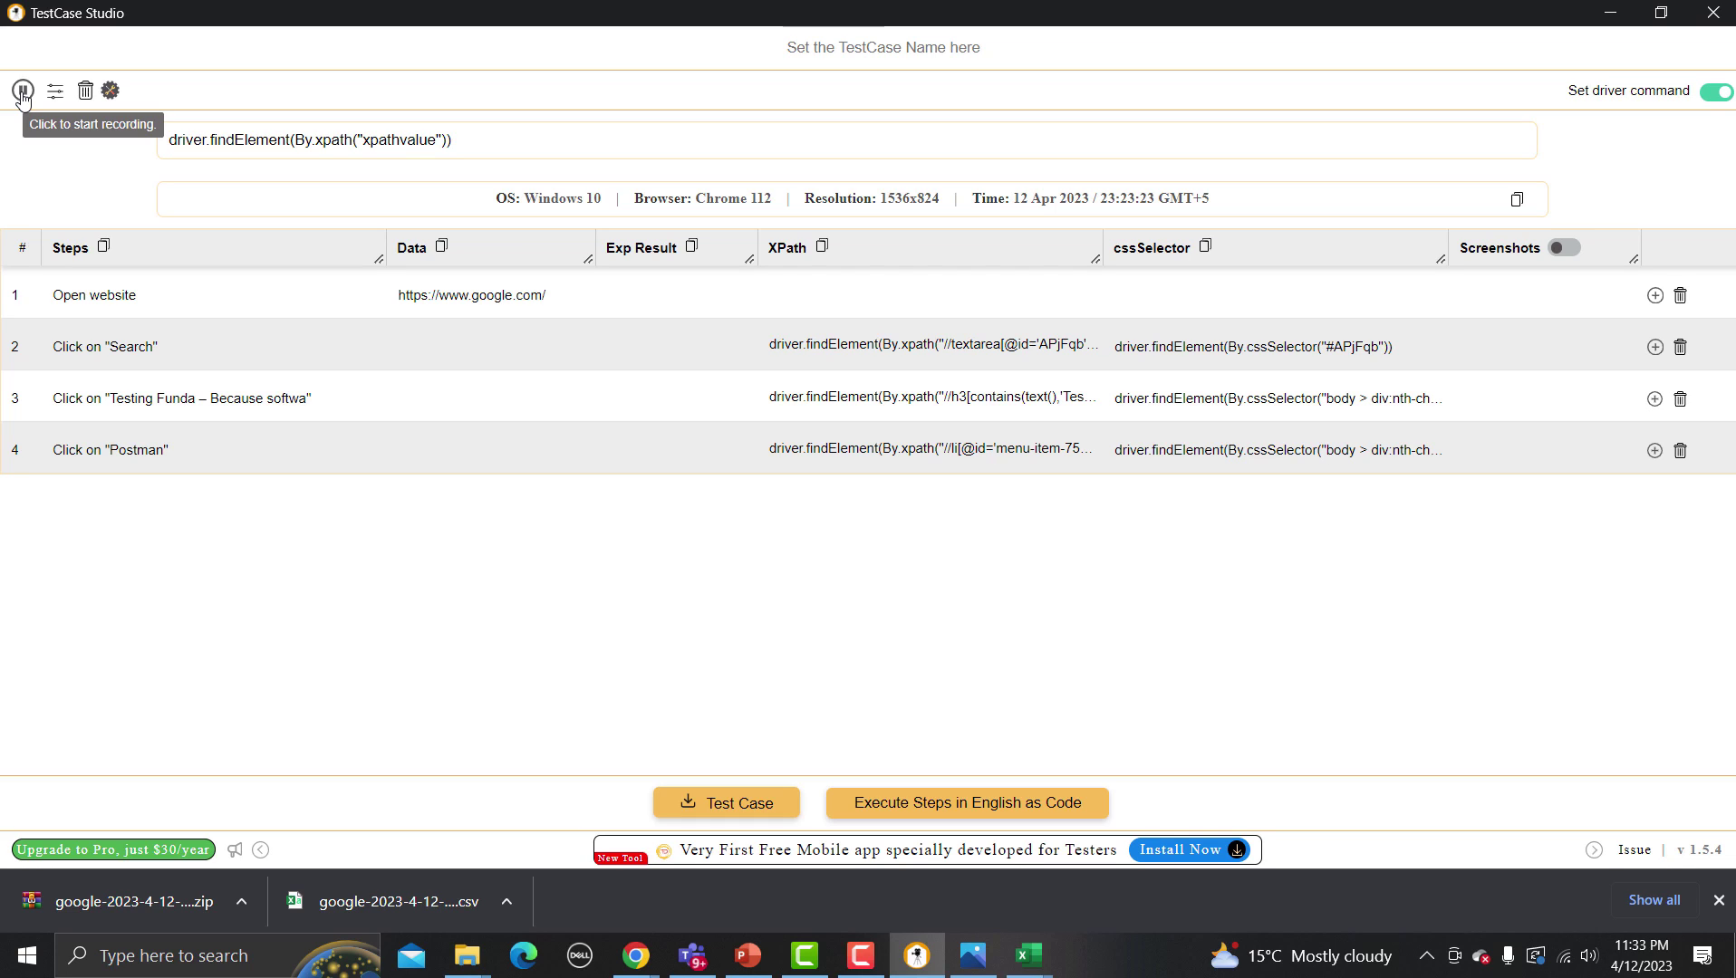
Step: Resume recording, visit the JMeter, Manual Testing and Cypress pages of Testing Funda in Chrome, and return to TestCase Studio
click(24, 93)
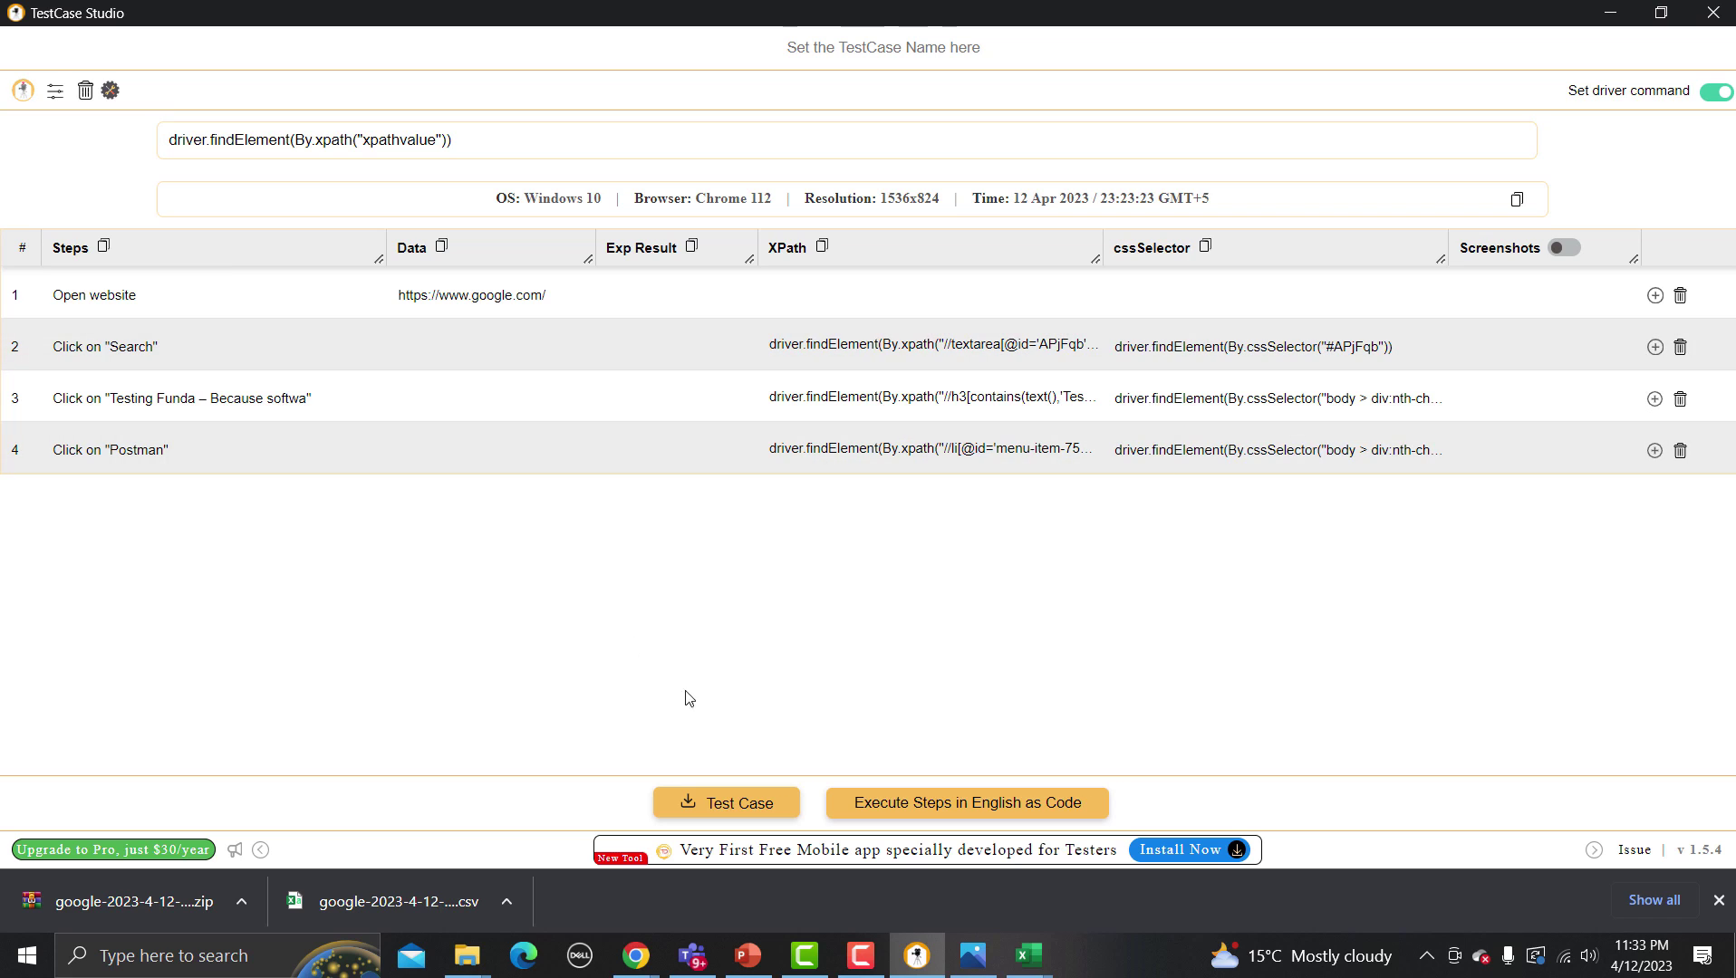
mouse_move(637, 957)
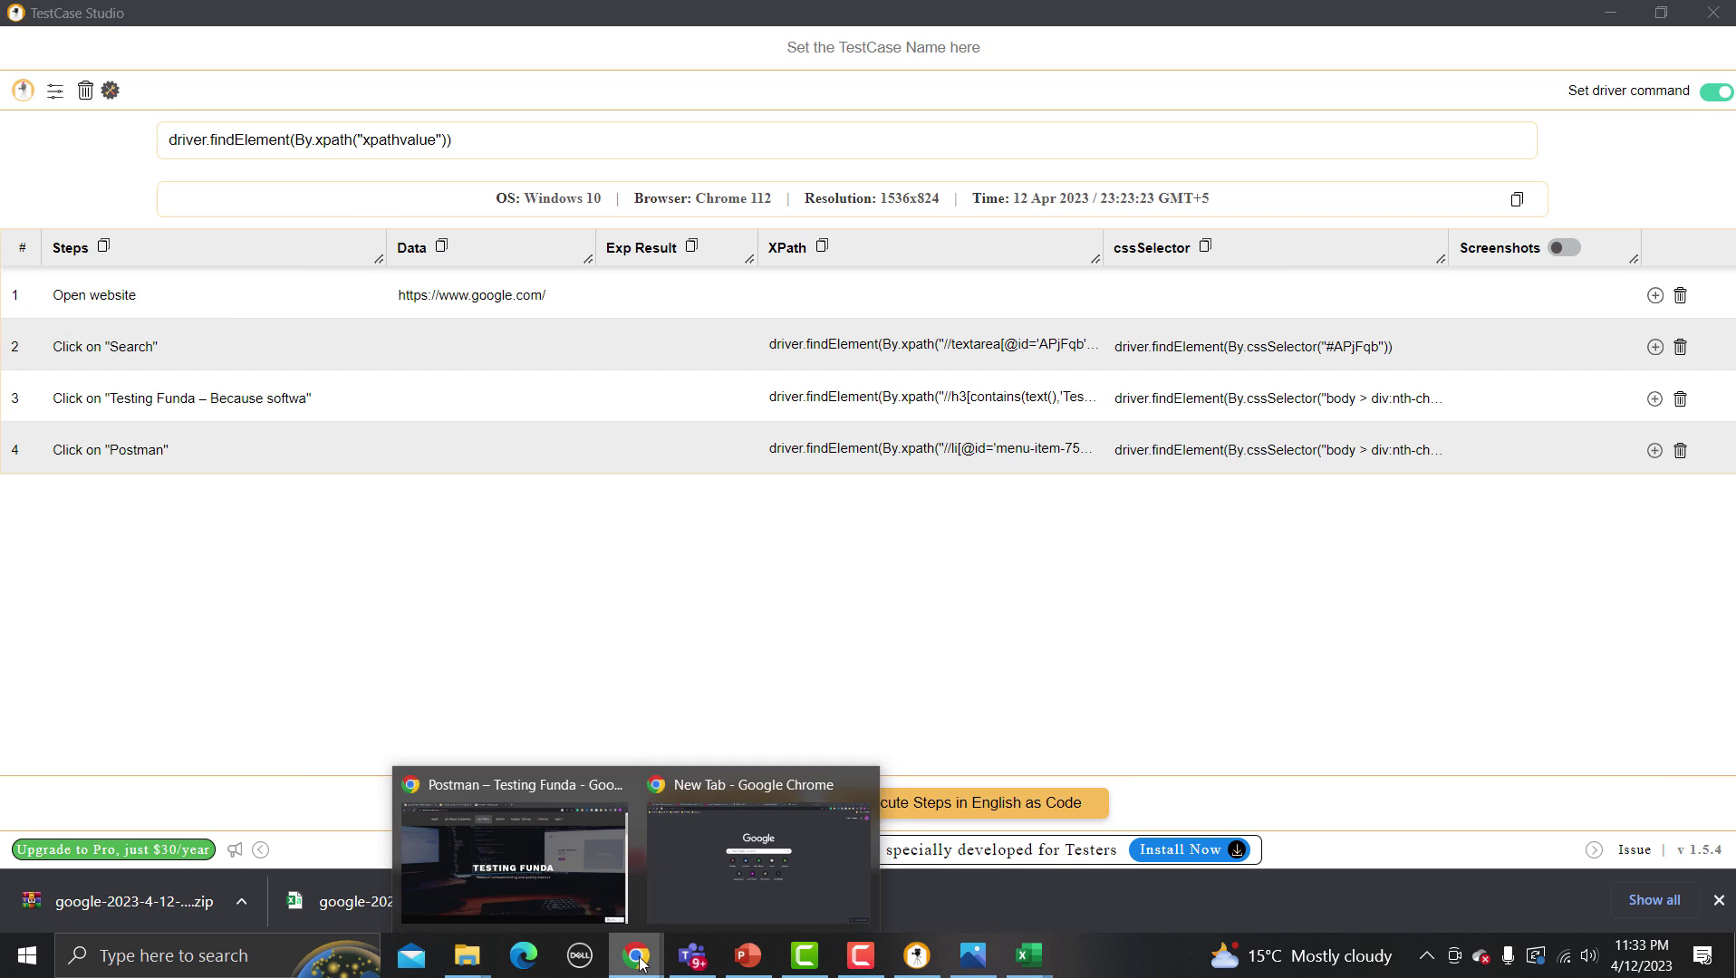
click(562, 869)
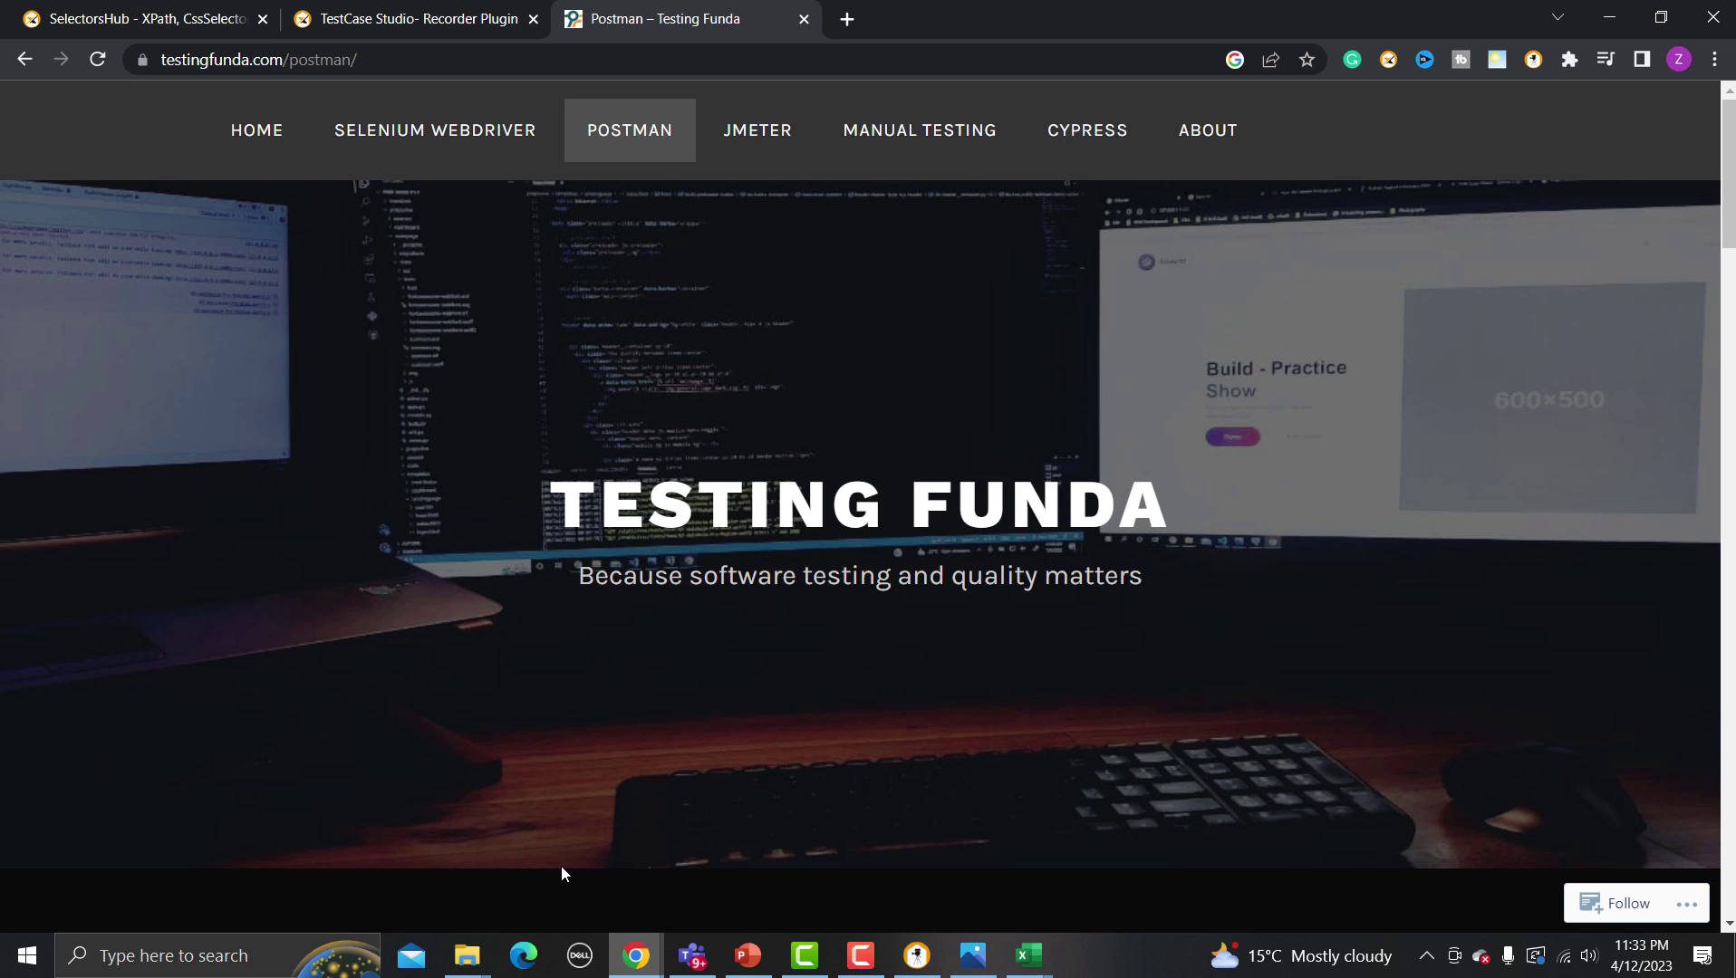
click(750, 137)
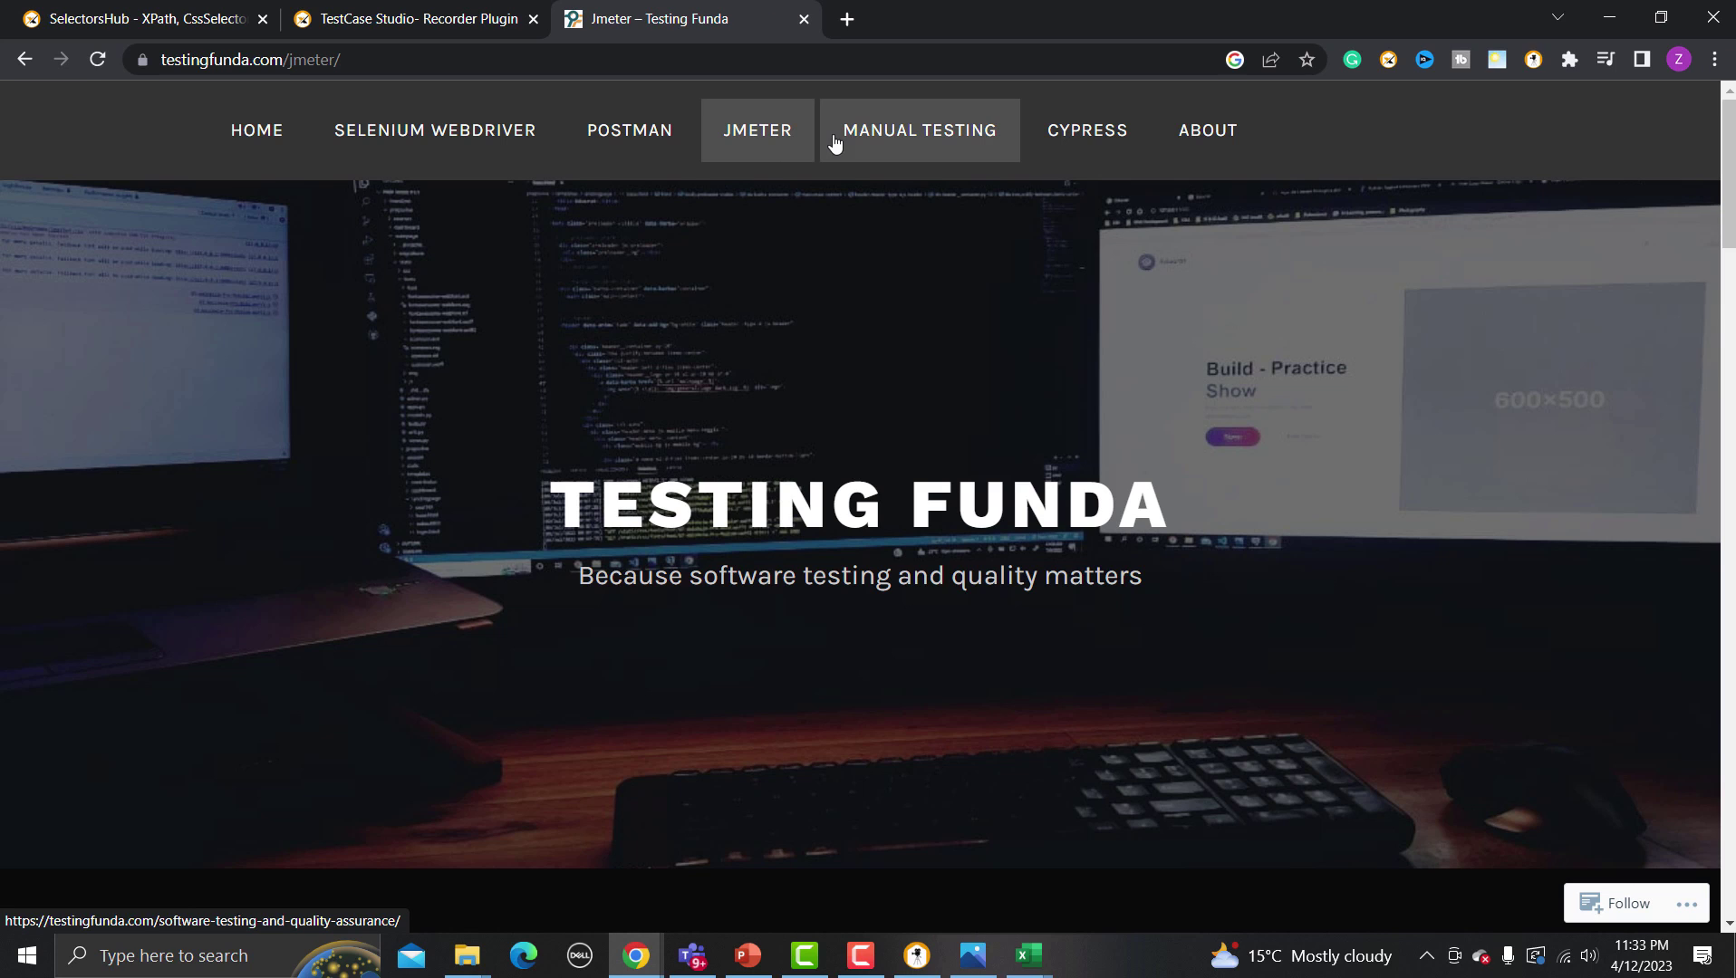
click(870, 143)
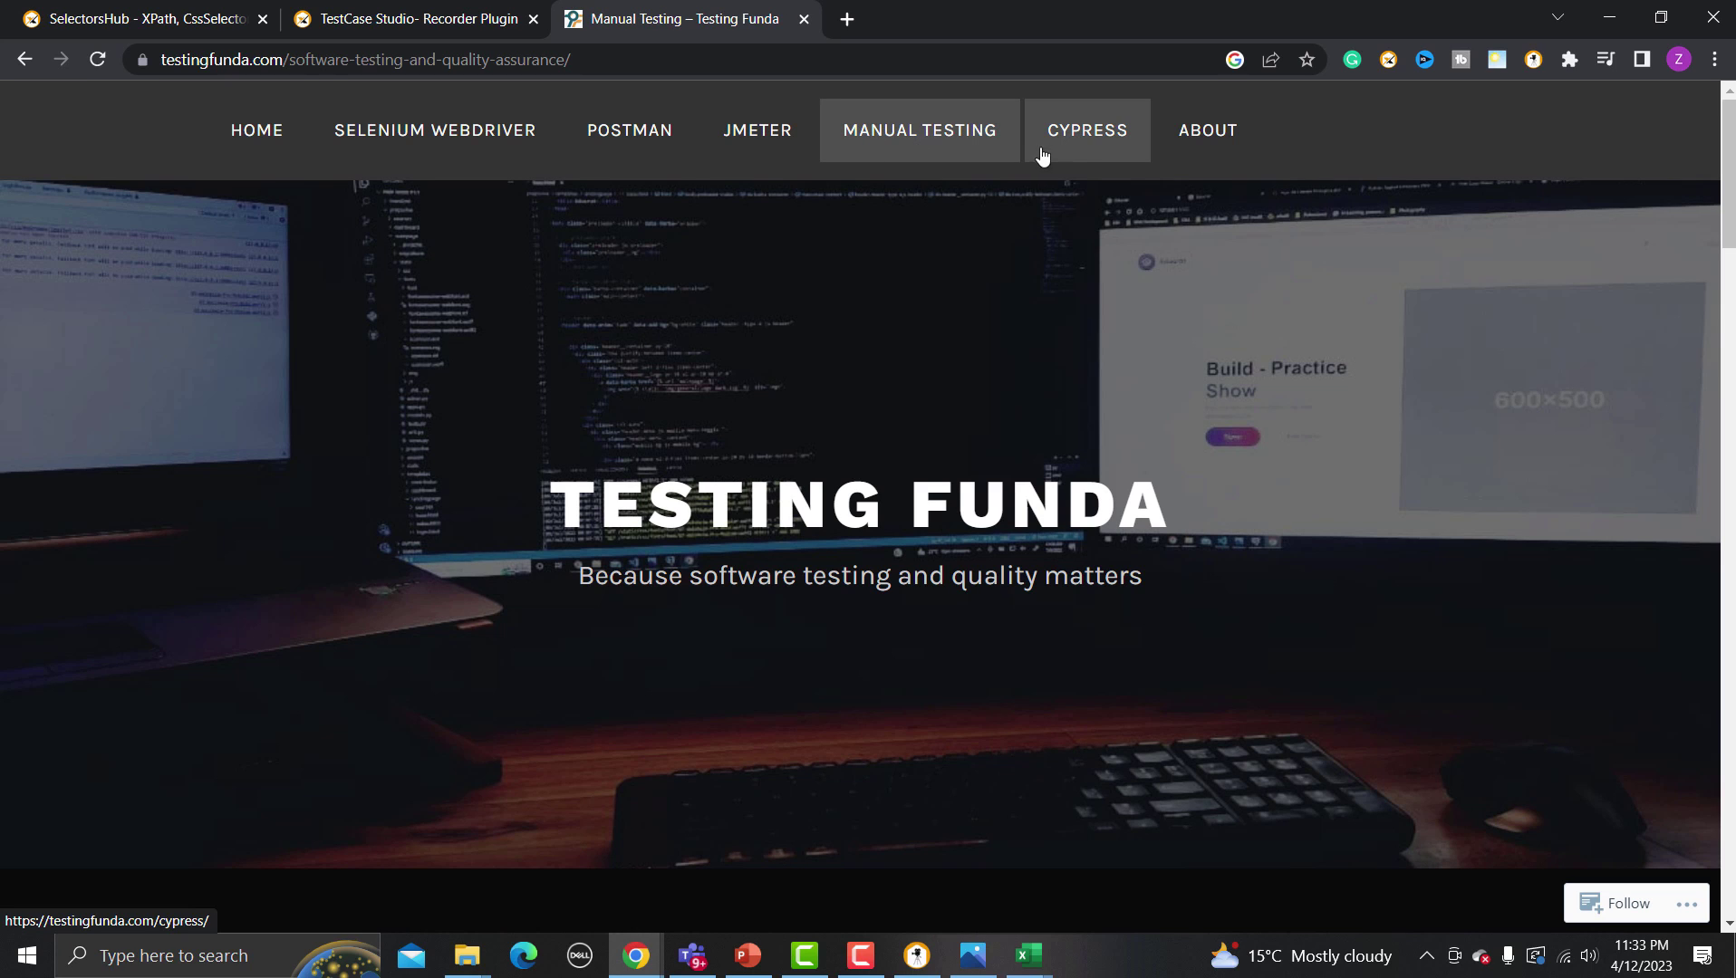
click(1083, 145)
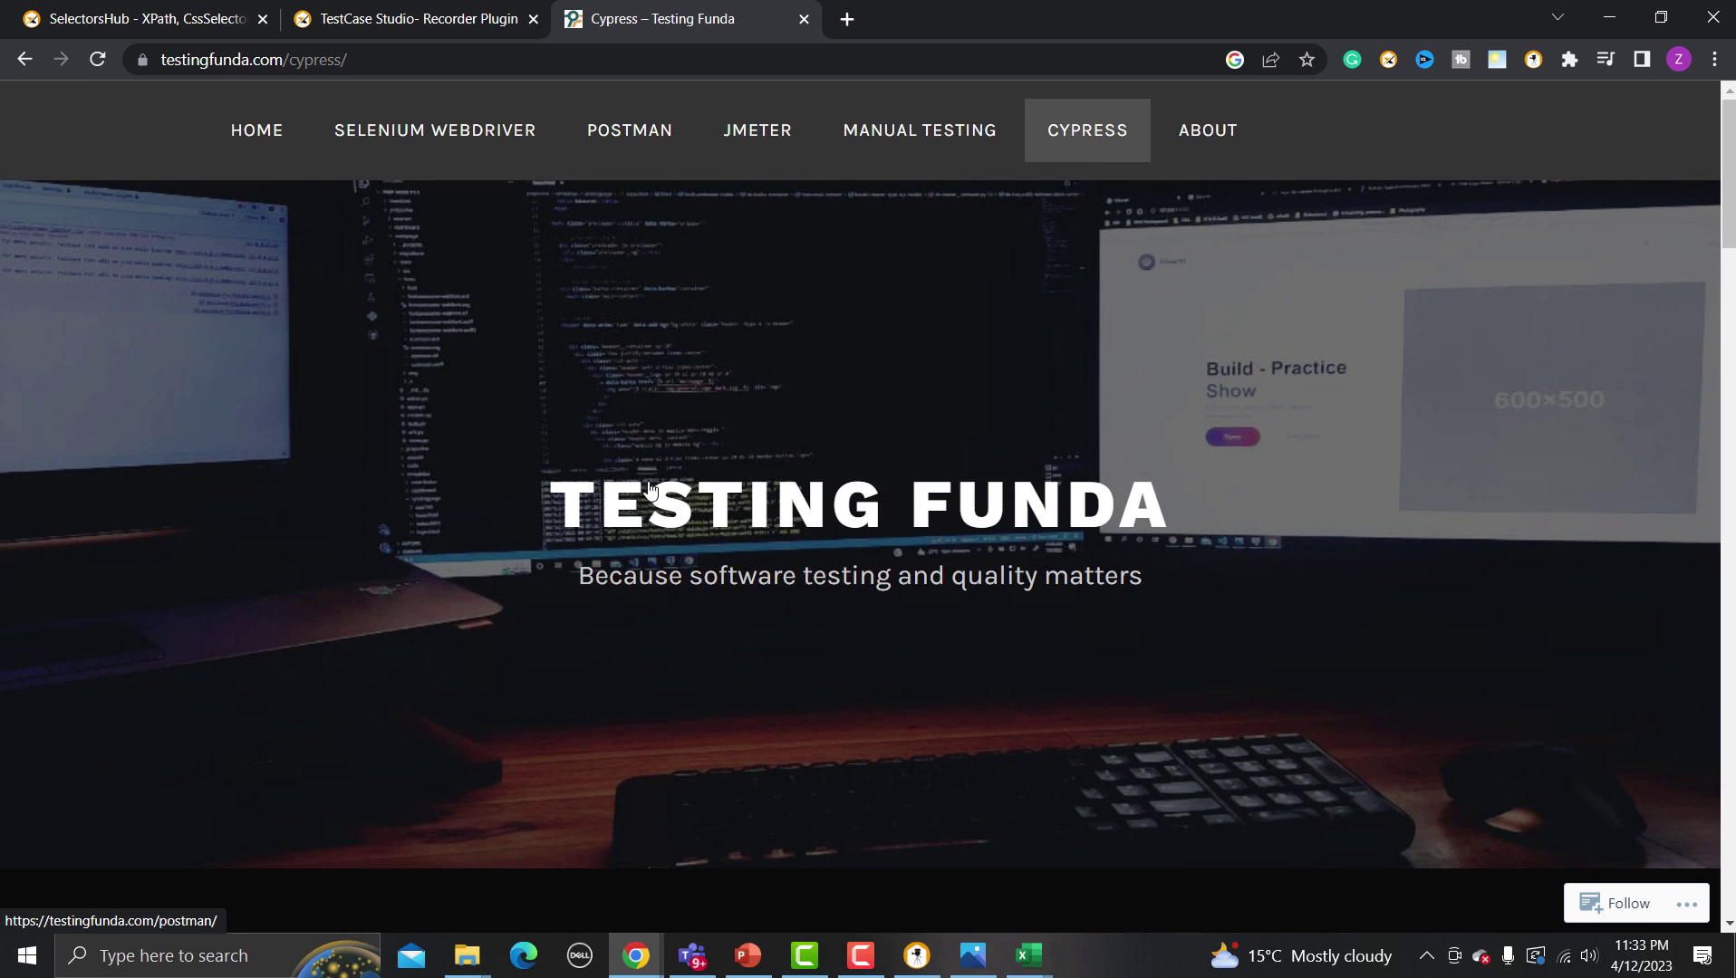
click(917, 956)
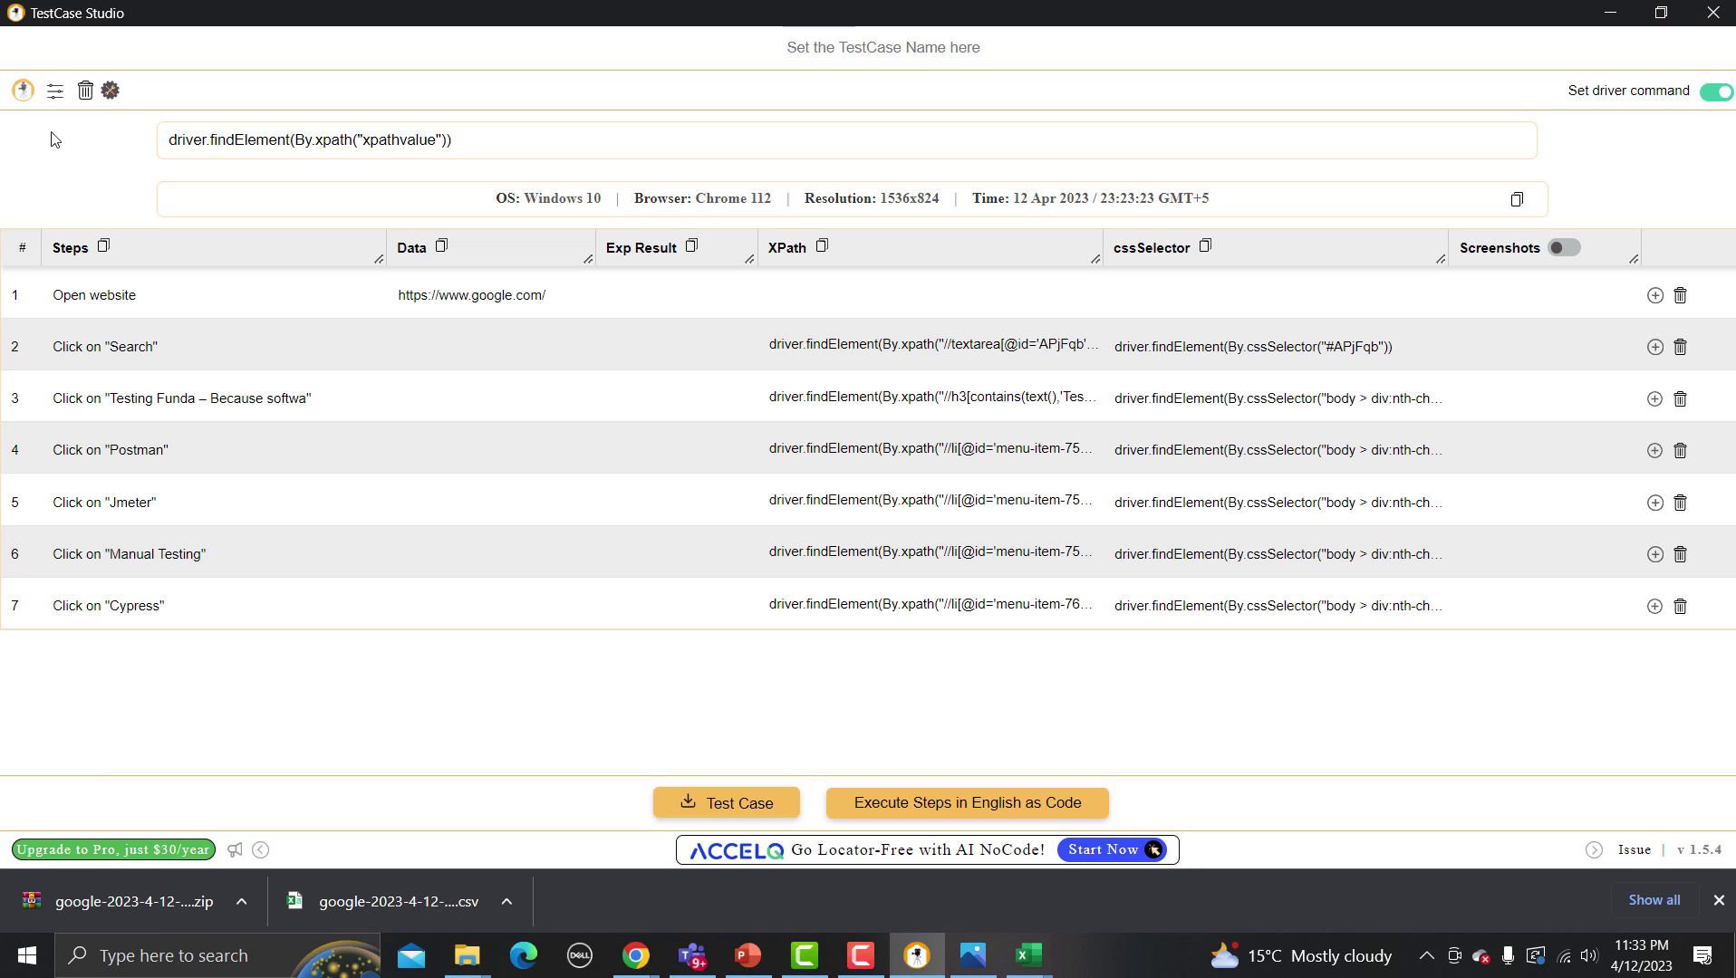
Step: Pause the recording, download the updated test case and open the exported CSV file in Excel
click(23, 92)
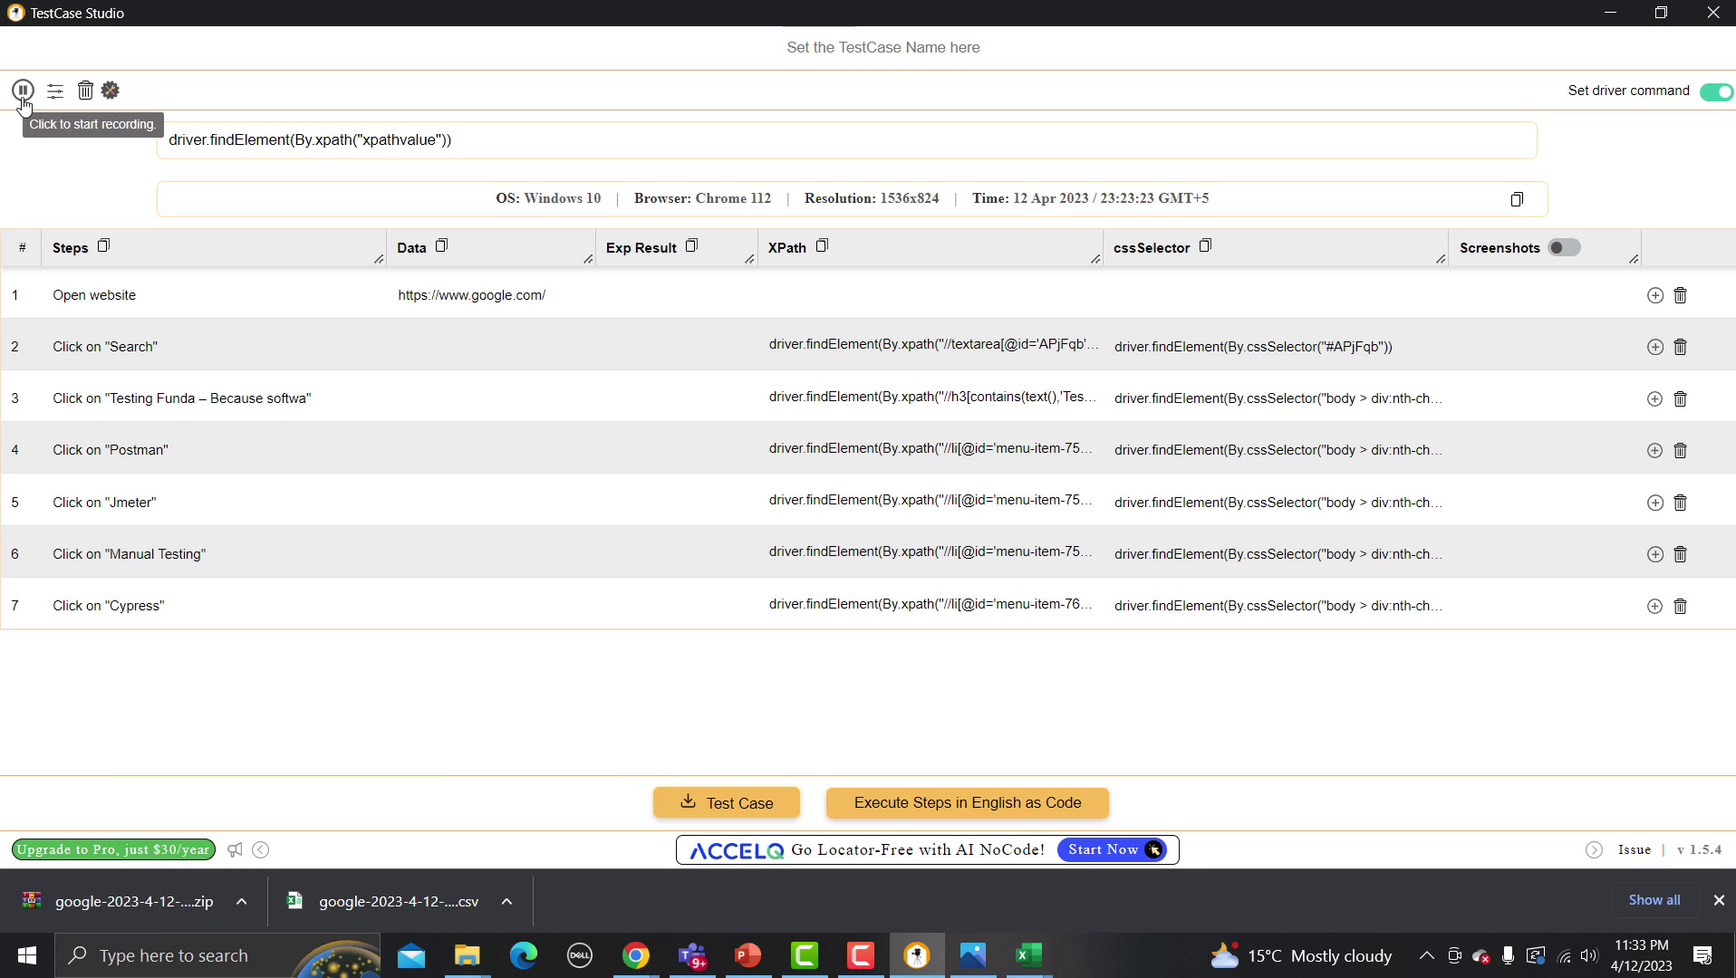
click(730, 797)
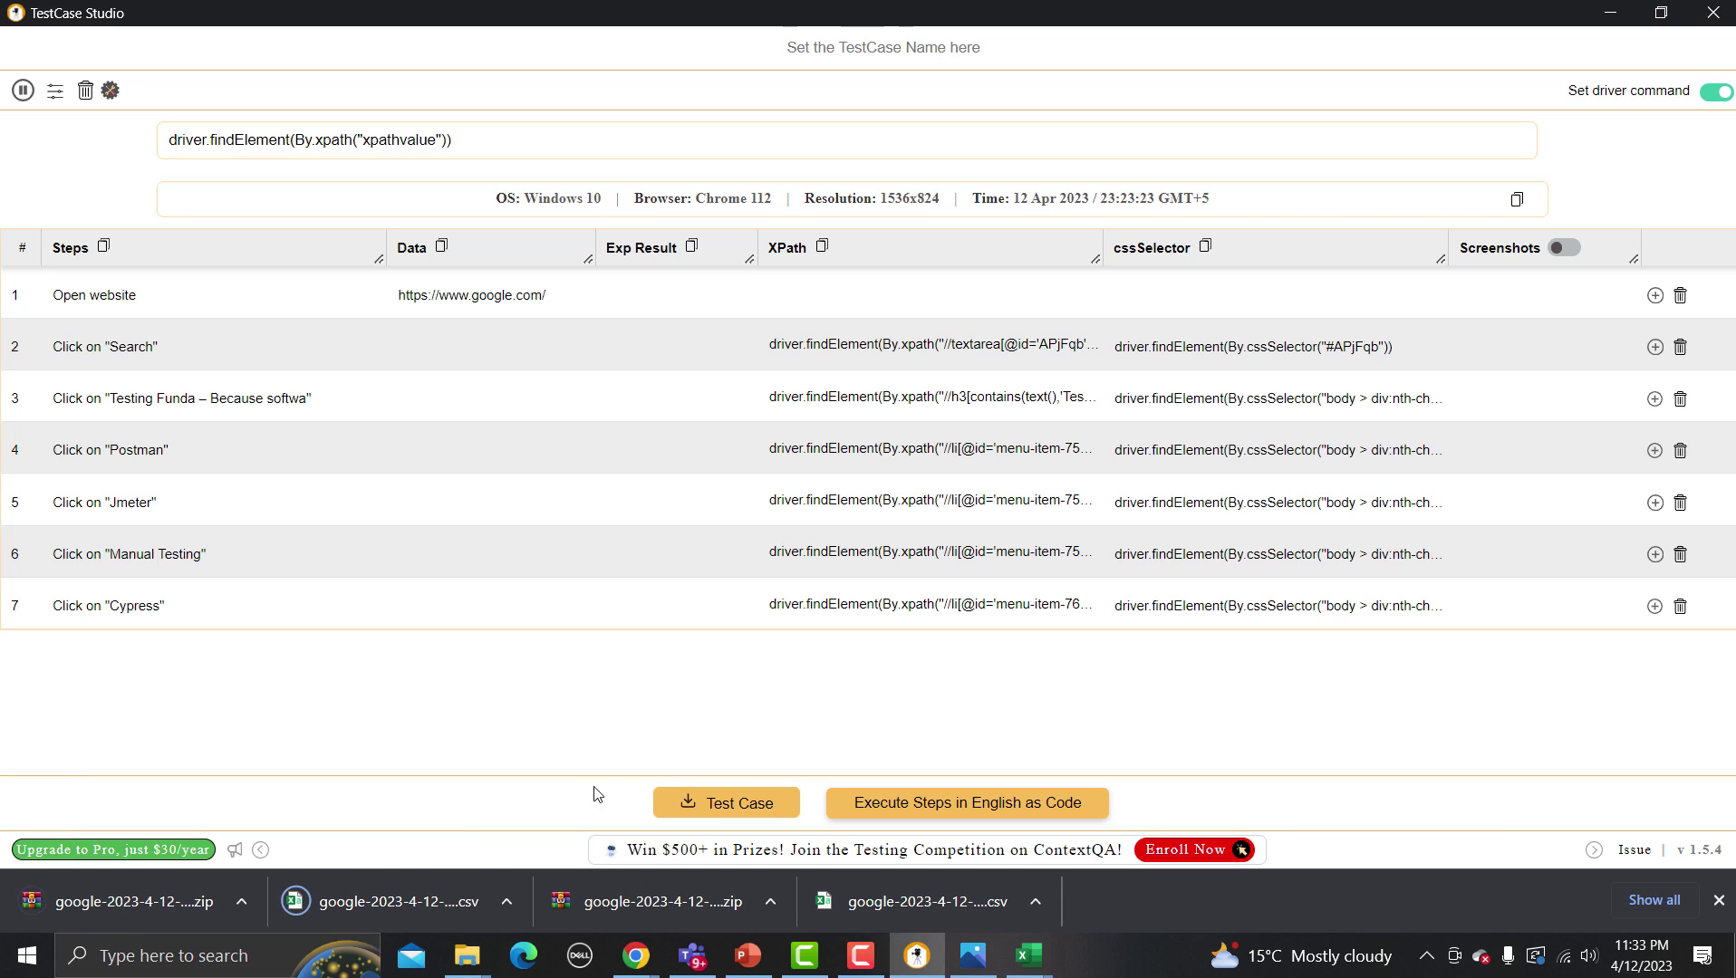
click(433, 904)
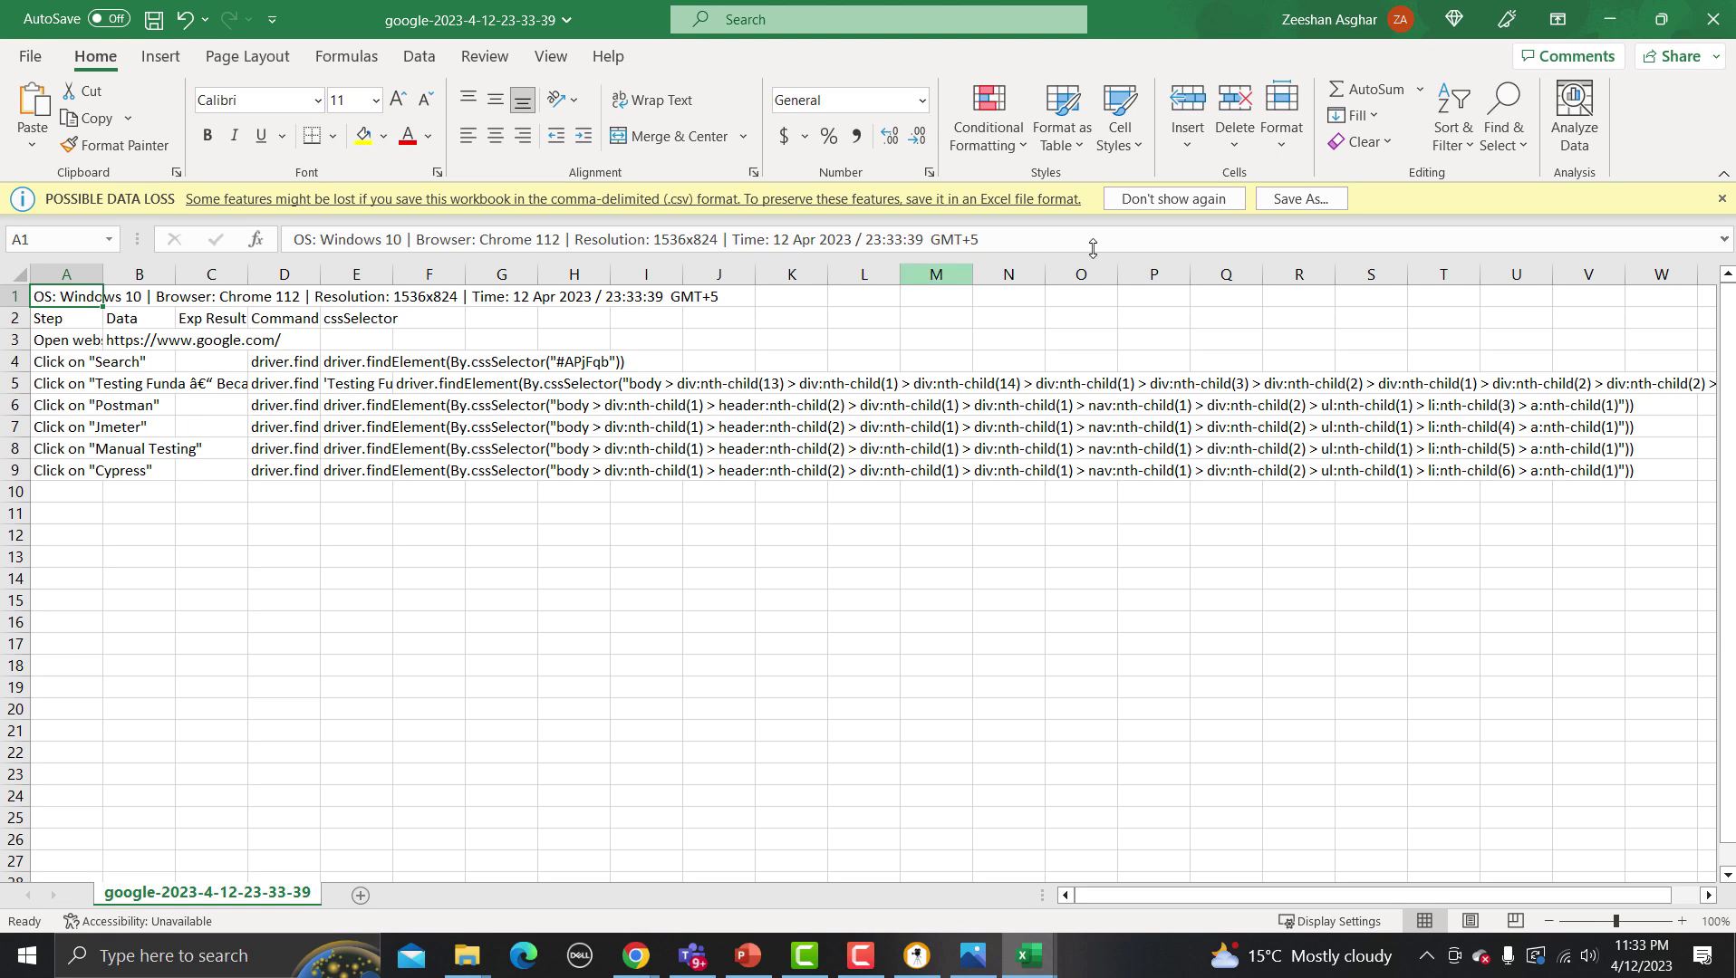
Step: Return to TestCase Studio and examine the OS, browser, resolution and time details above the steps table
click(1610, 19)
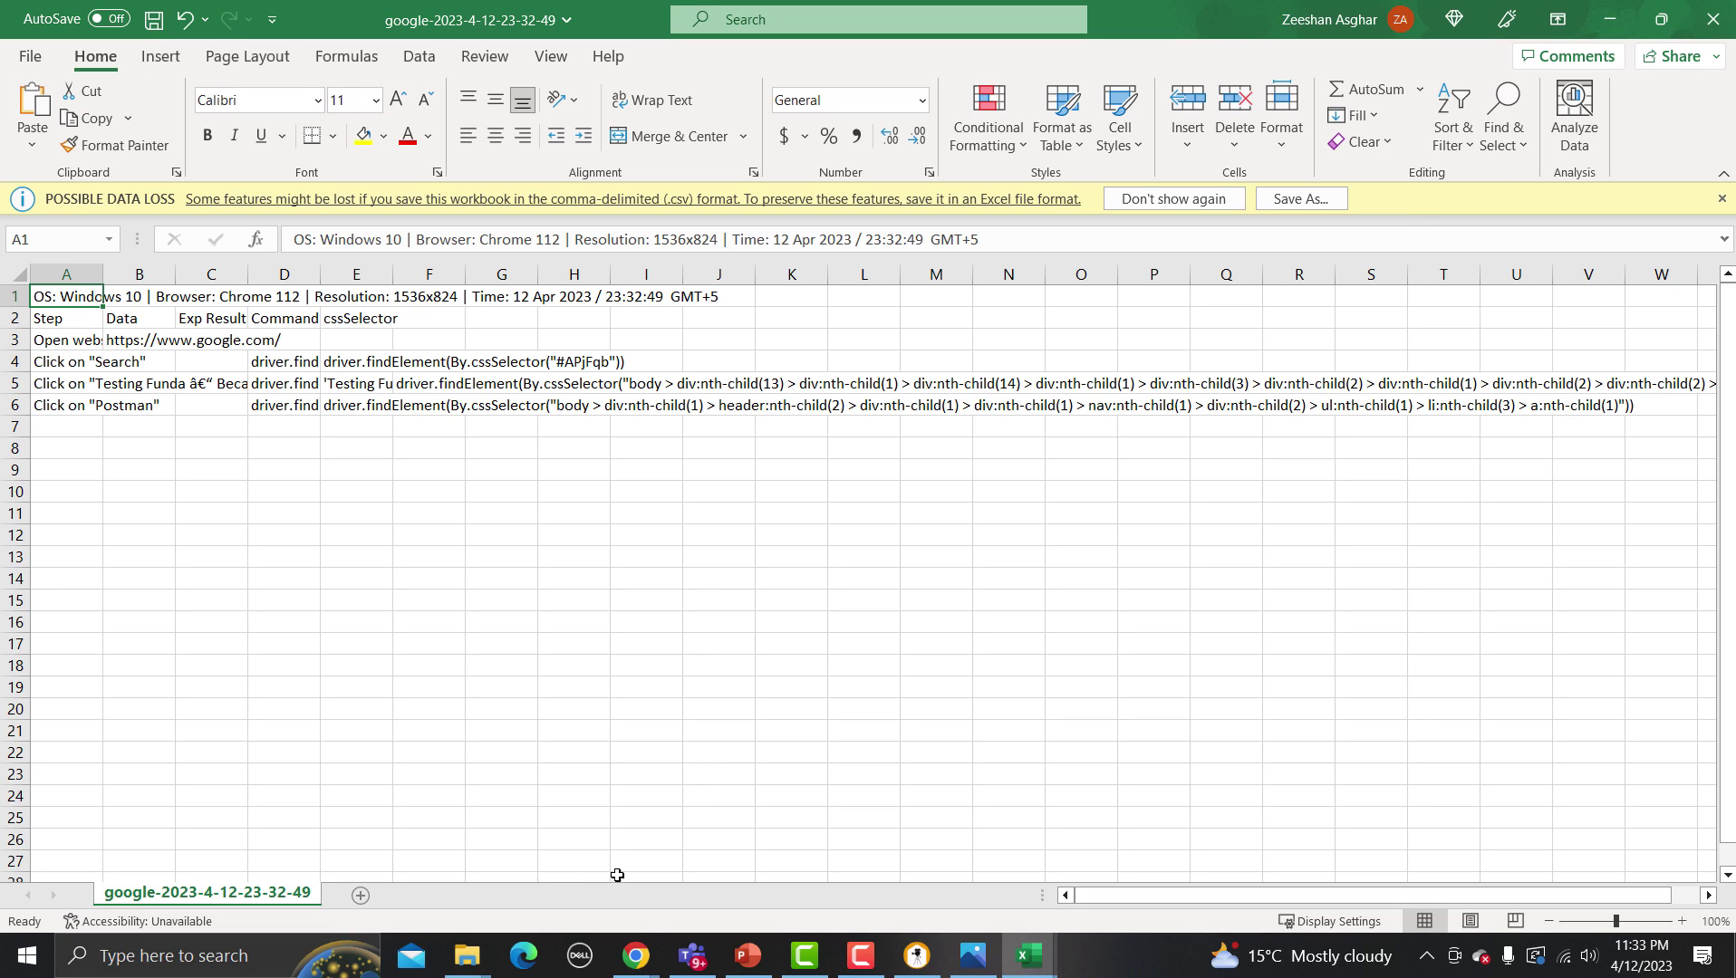
click(916, 954)
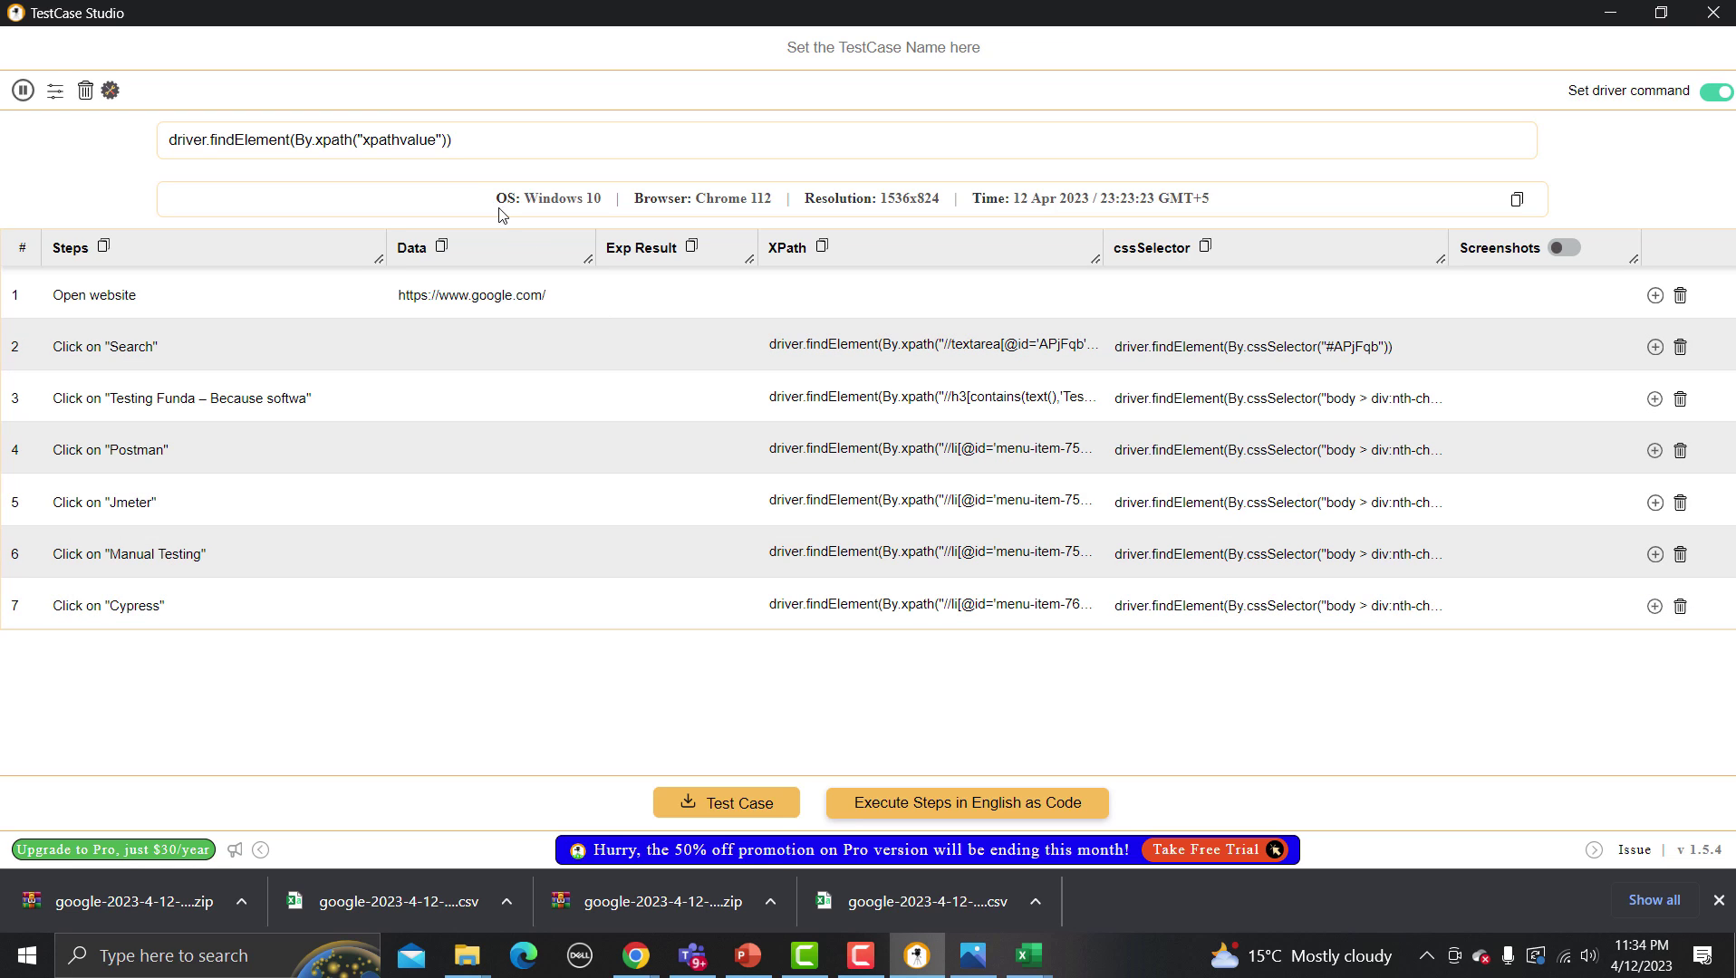
drag(494, 199, 1223, 207)
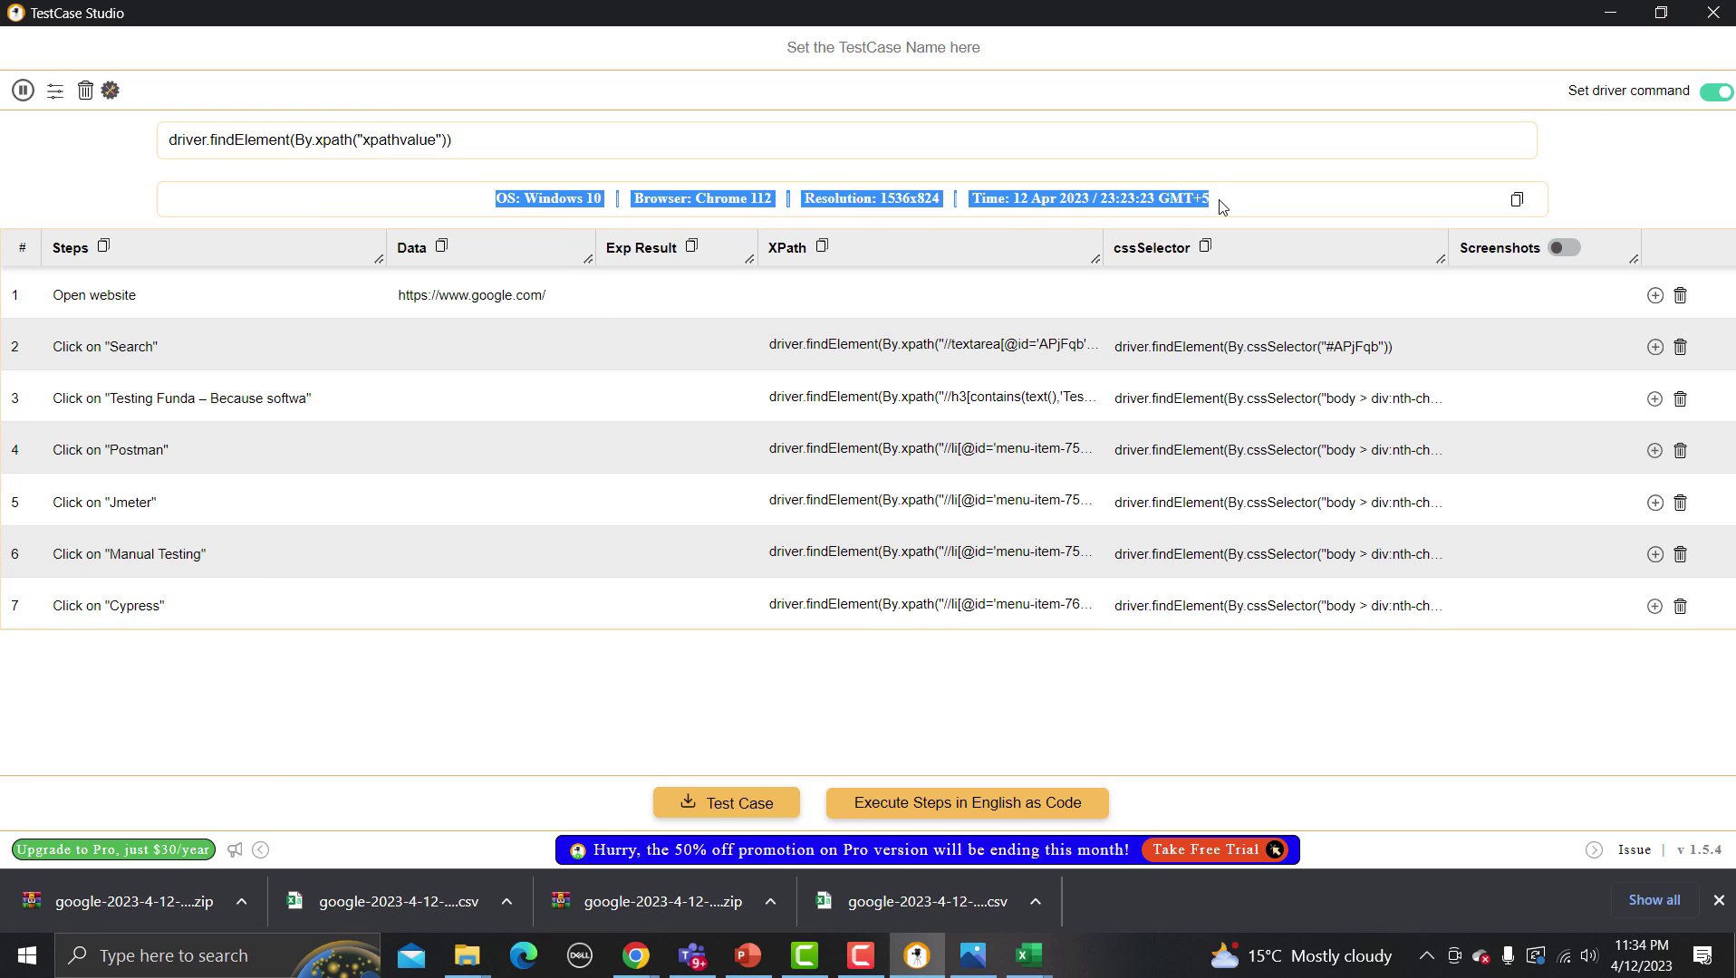
click(496, 697)
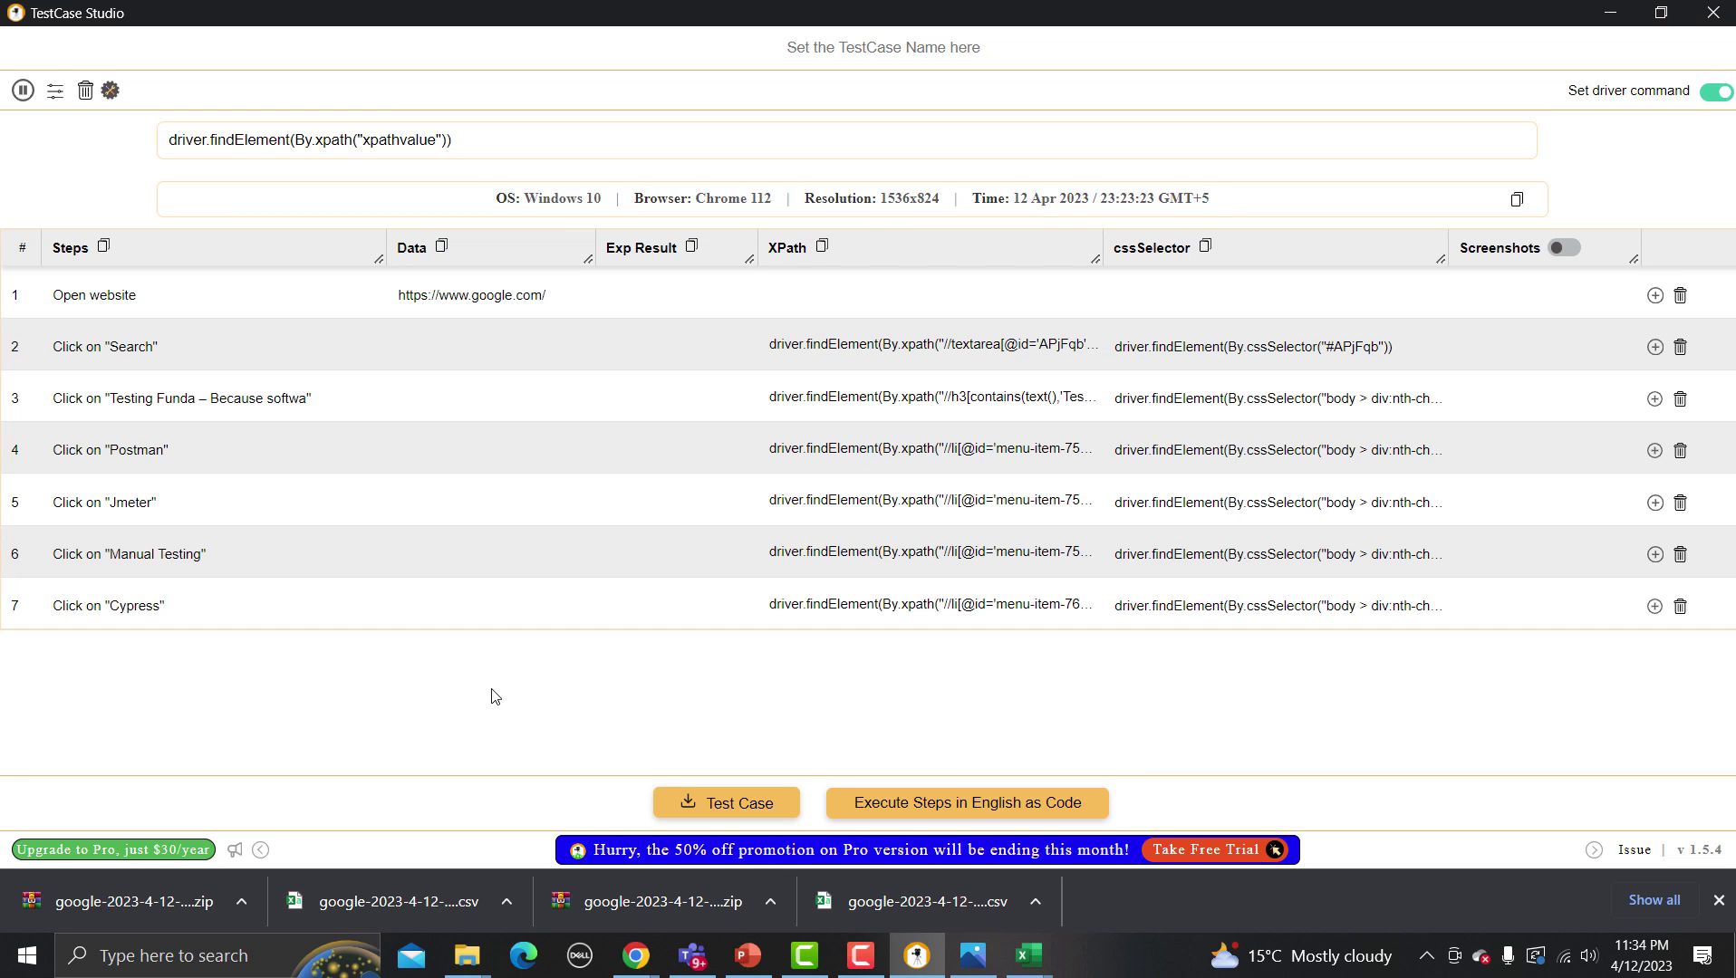